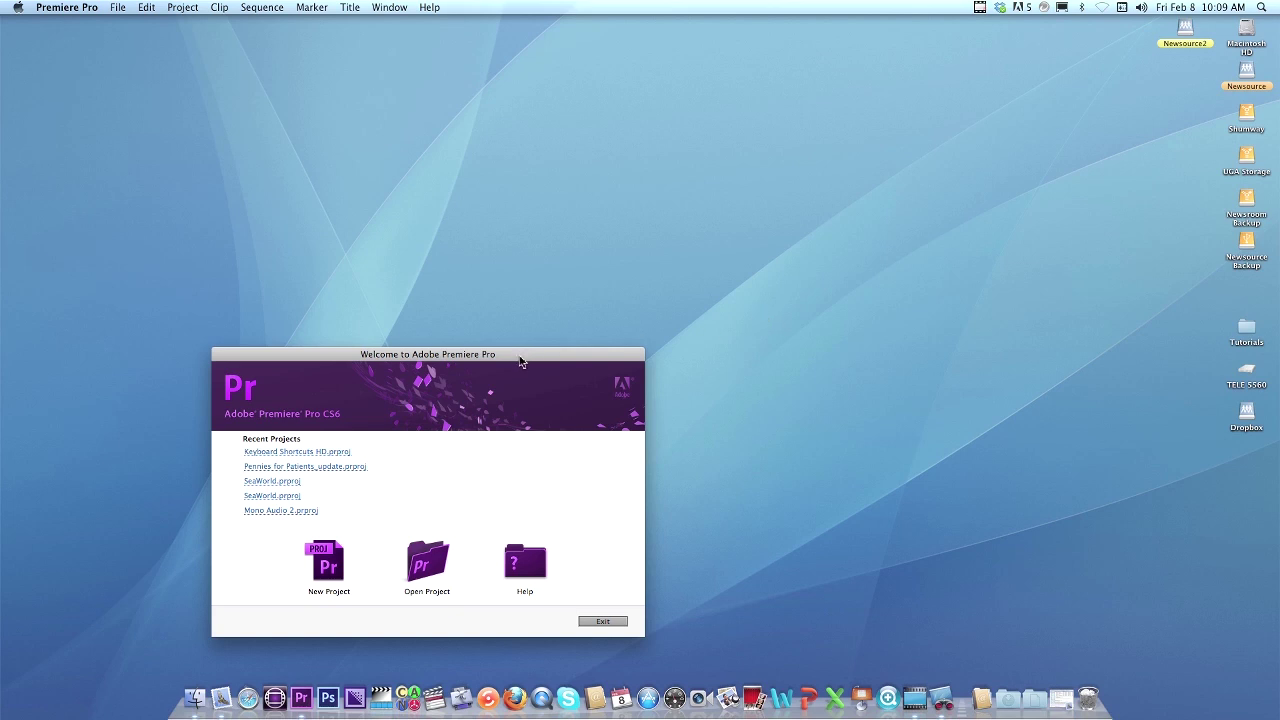
# Reposition the Premiere Pro welcome window on screen
pyautogui.moveTo(523, 355); pyautogui.dragTo(636, 321)
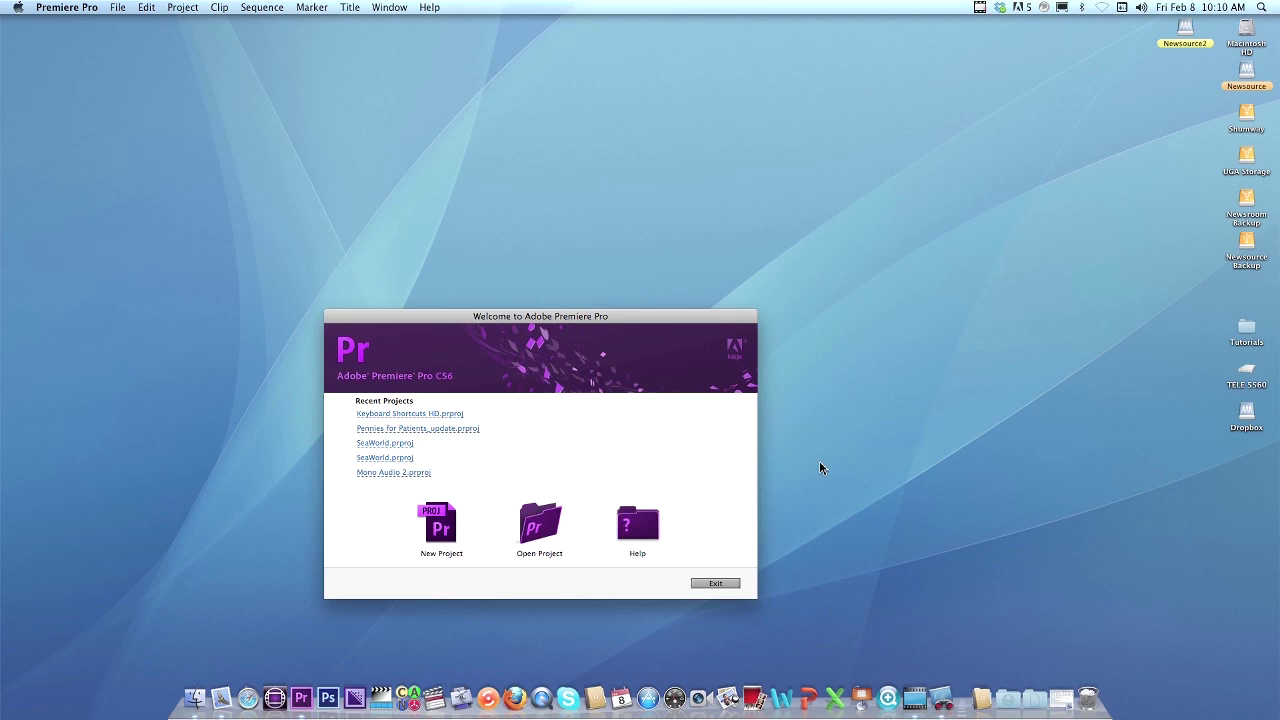
pyautogui.moveTo(632, 321); pyautogui.dragTo(633, 282)
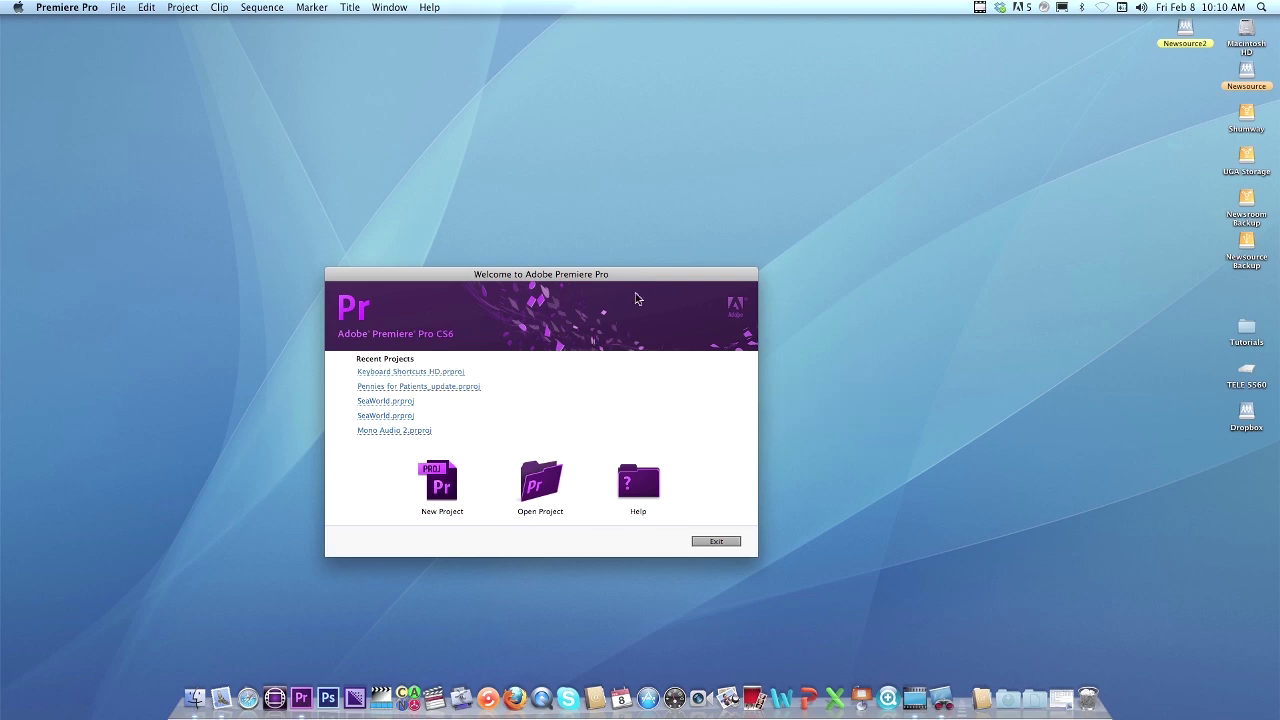
pyautogui.moveTo(637, 280); pyautogui.dragTo(719, 297)
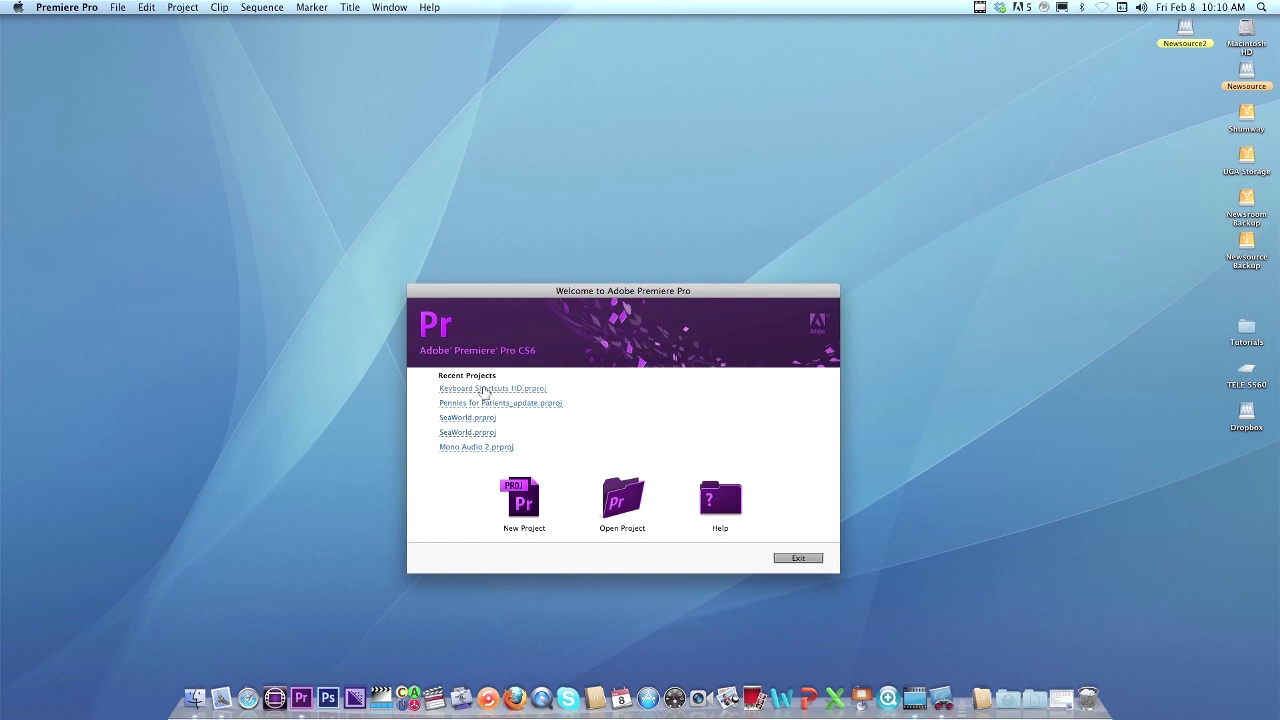
pyautogui.moveTo(520, 294); pyautogui.dragTo(459, 271)
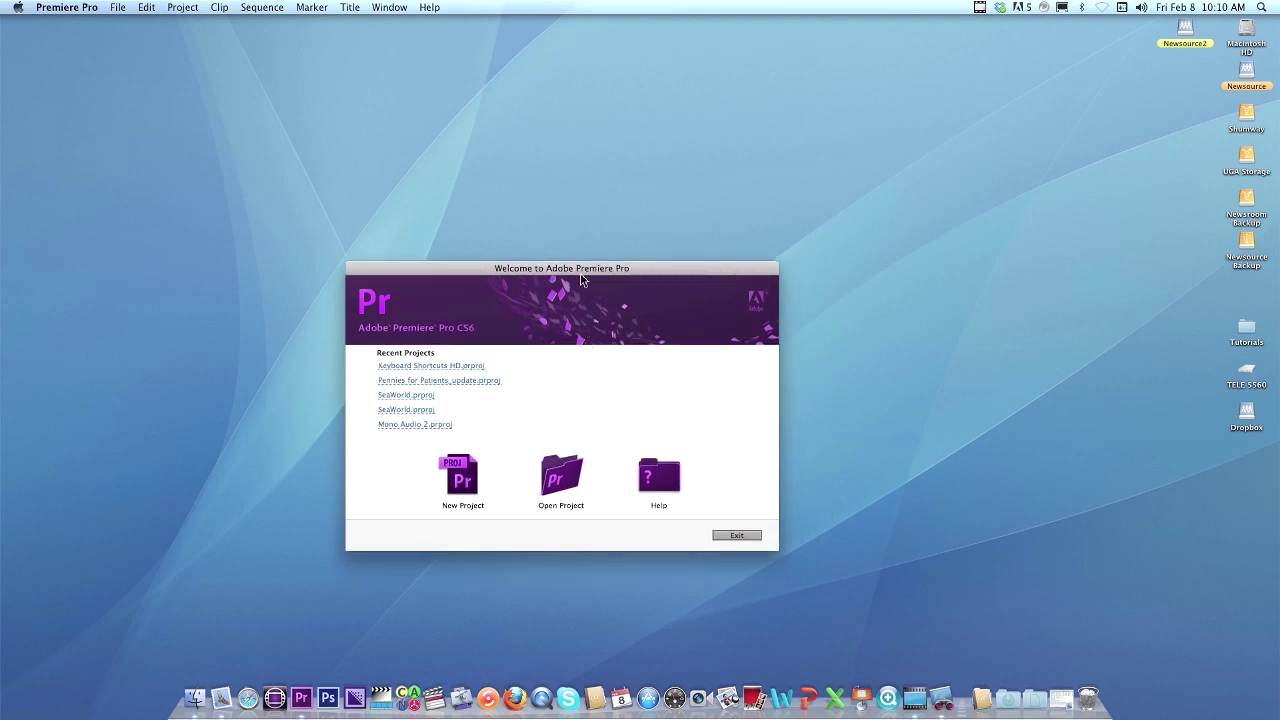
# Start opening an existing project and select the TELE 5560 drive in an enlarged browser
pyautogui.click(560, 478)
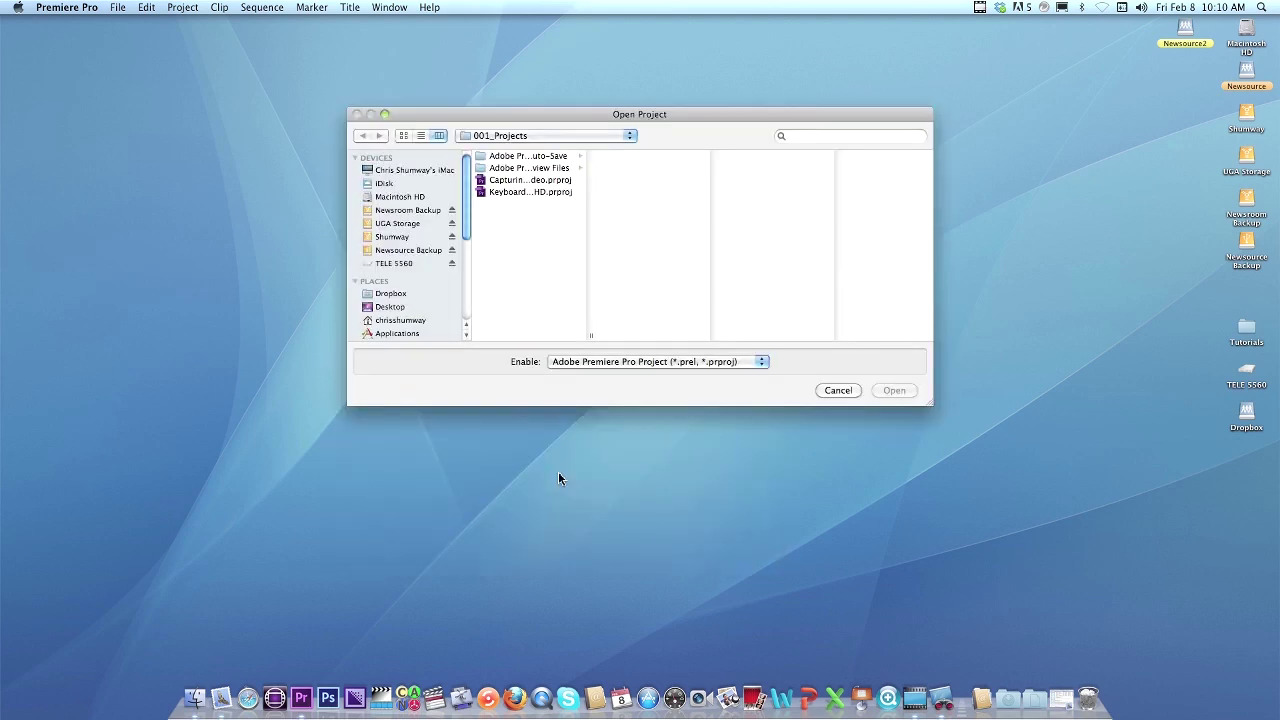
pyautogui.click(398, 264)
pyautogui.moveTo(930, 403); pyautogui.dragTo(997, 537)
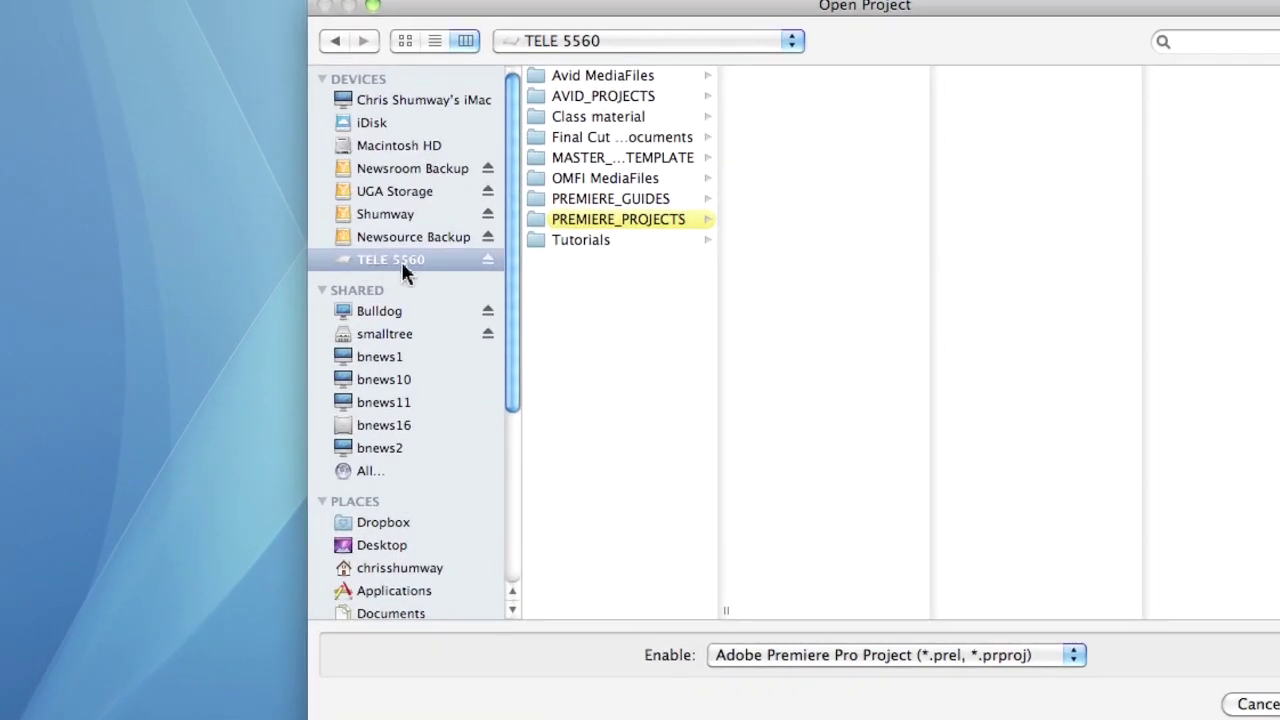
pyautogui.click(406, 259)
# Browse into PREMIERE_PROJECTS, comparing it against the MASTER_FOLDER_TEMPLATE folder
pyautogui.click(548, 159)
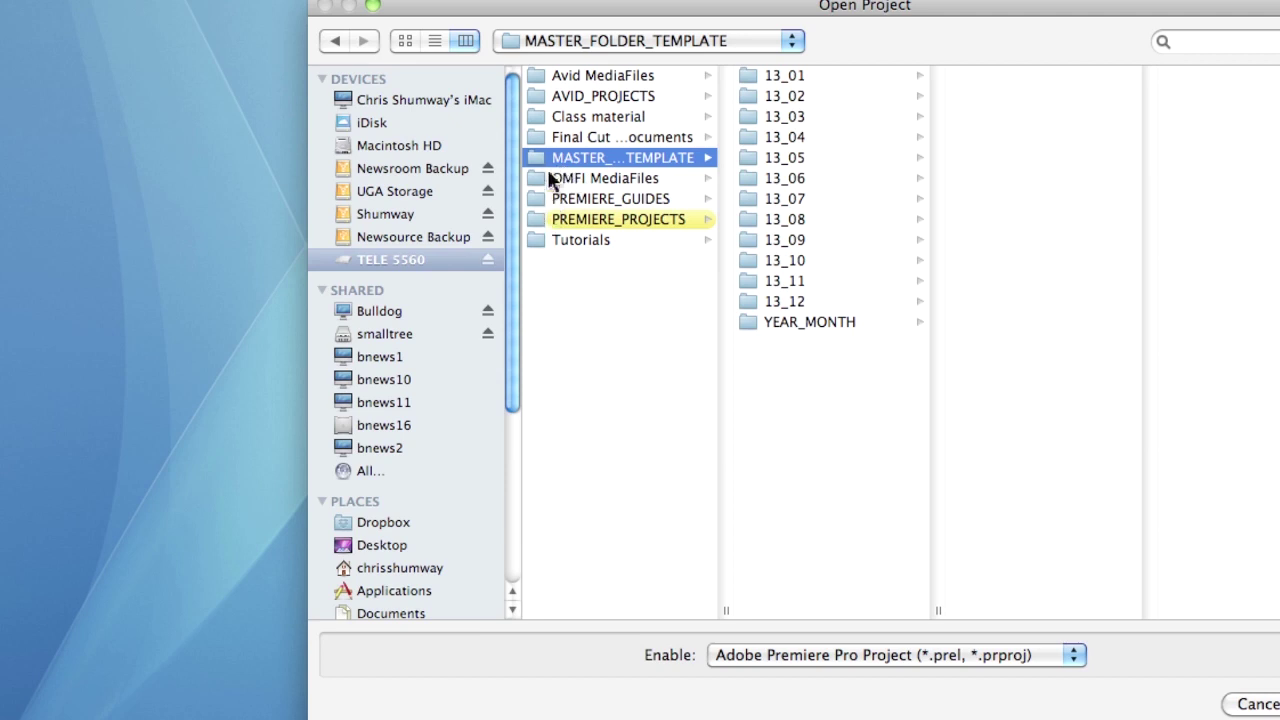
pyautogui.click(540, 217)
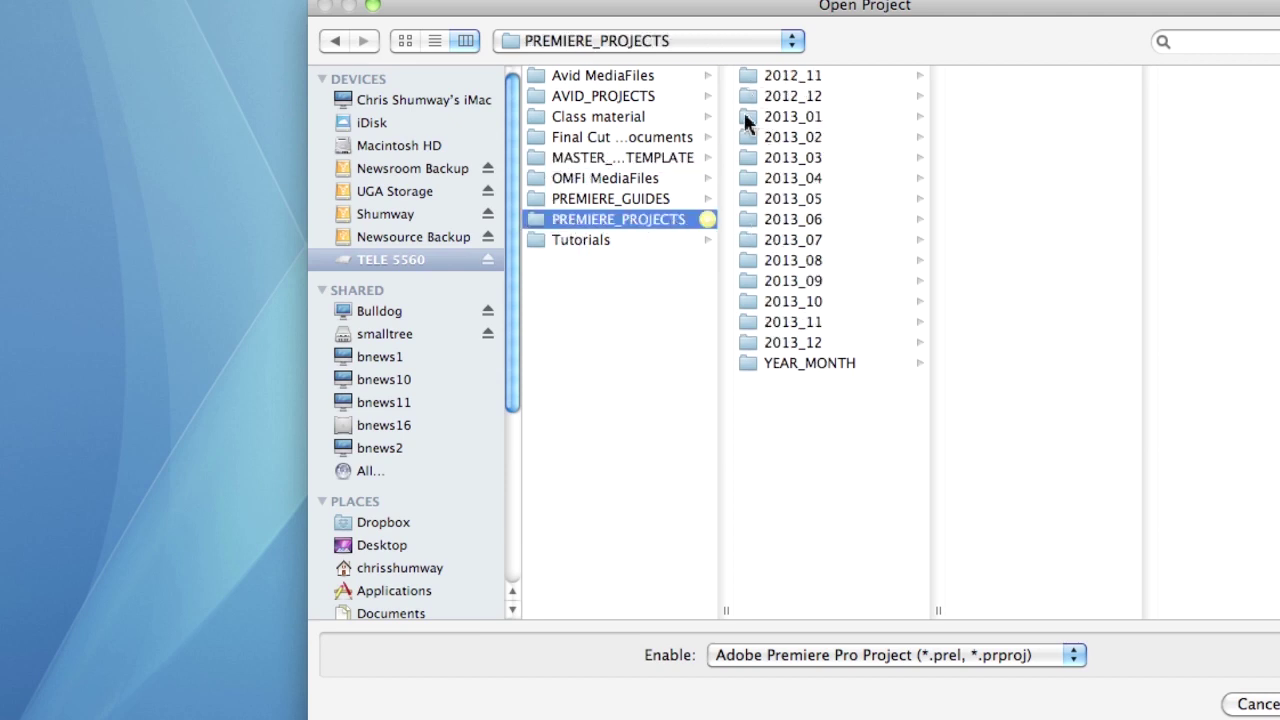
pyautogui.click(598, 158)
pyautogui.click(610, 215)
pyautogui.click(598, 158)
pyautogui.click(631, 220)
# Settle on the 2013_02 month folder and widen the columns so folder names show fully
pyautogui.click(790, 117)
pyautogui.click(750, 138)
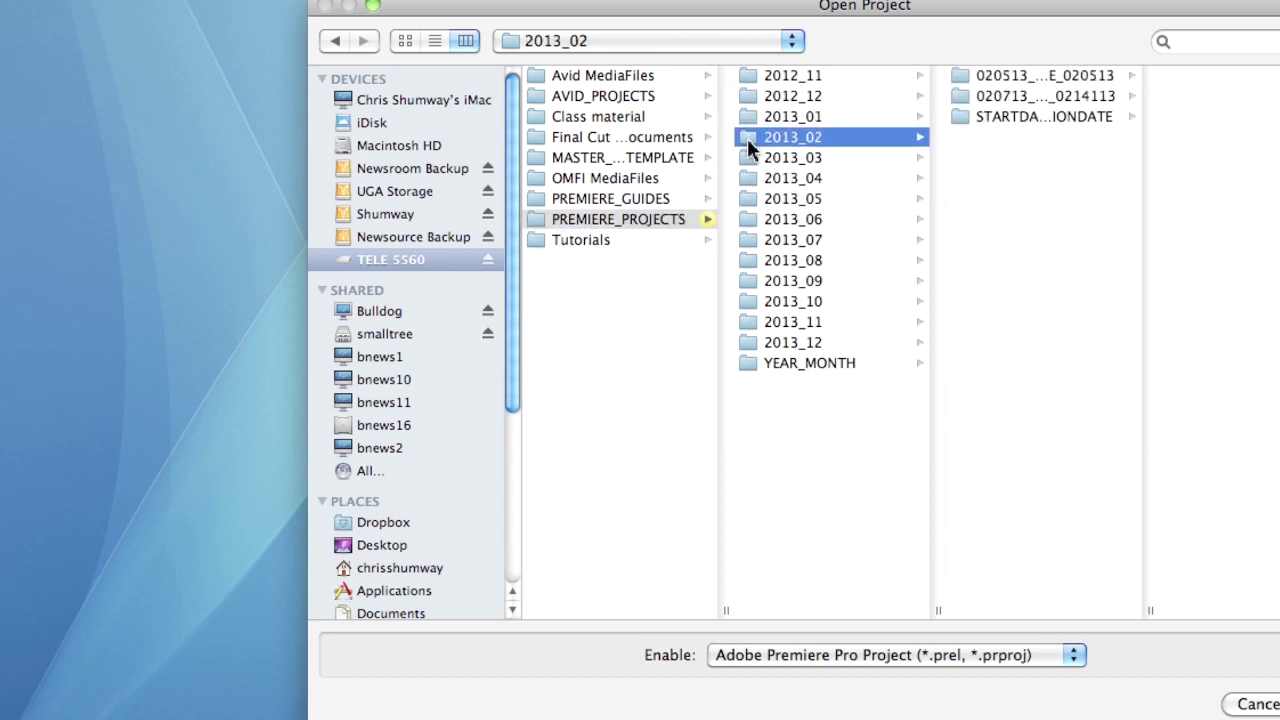
pyautogui.click(747, 156)
pyautogui.click(748, 178)
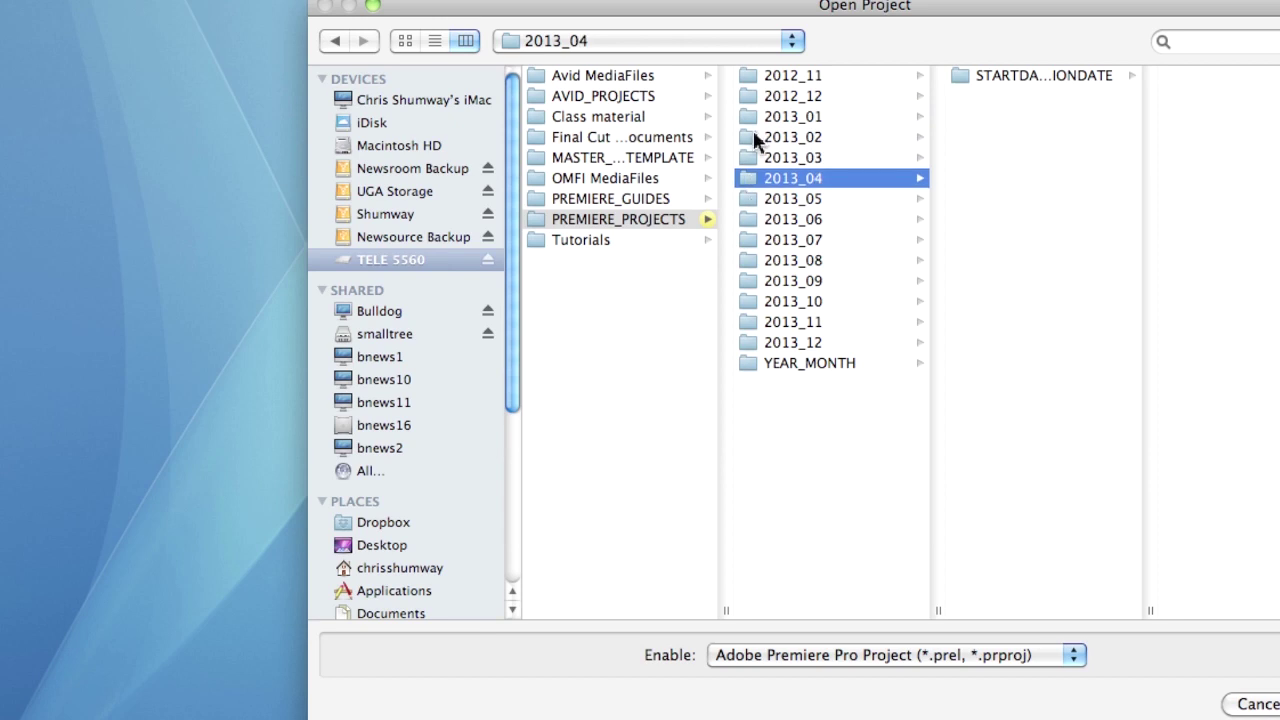
pyautogui.click(750, 138)
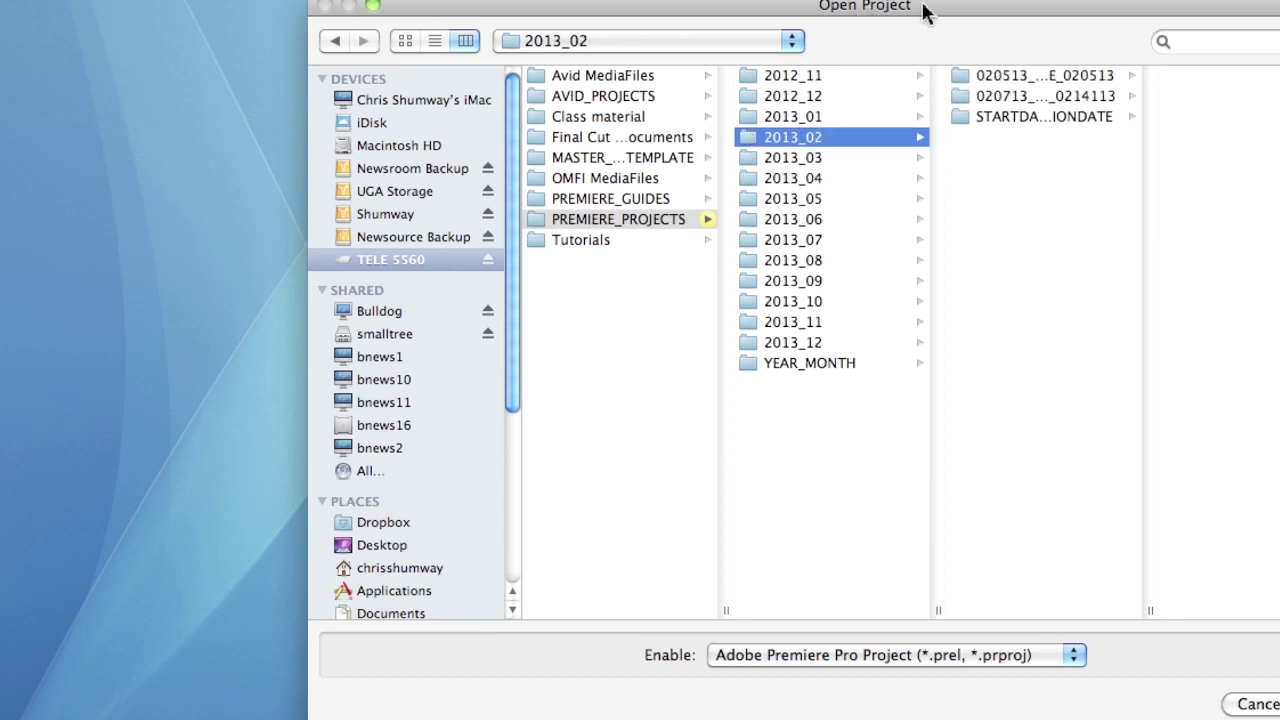
pyautogui.moveTo(922, 10); pyautogui.dragTo(750, 19)
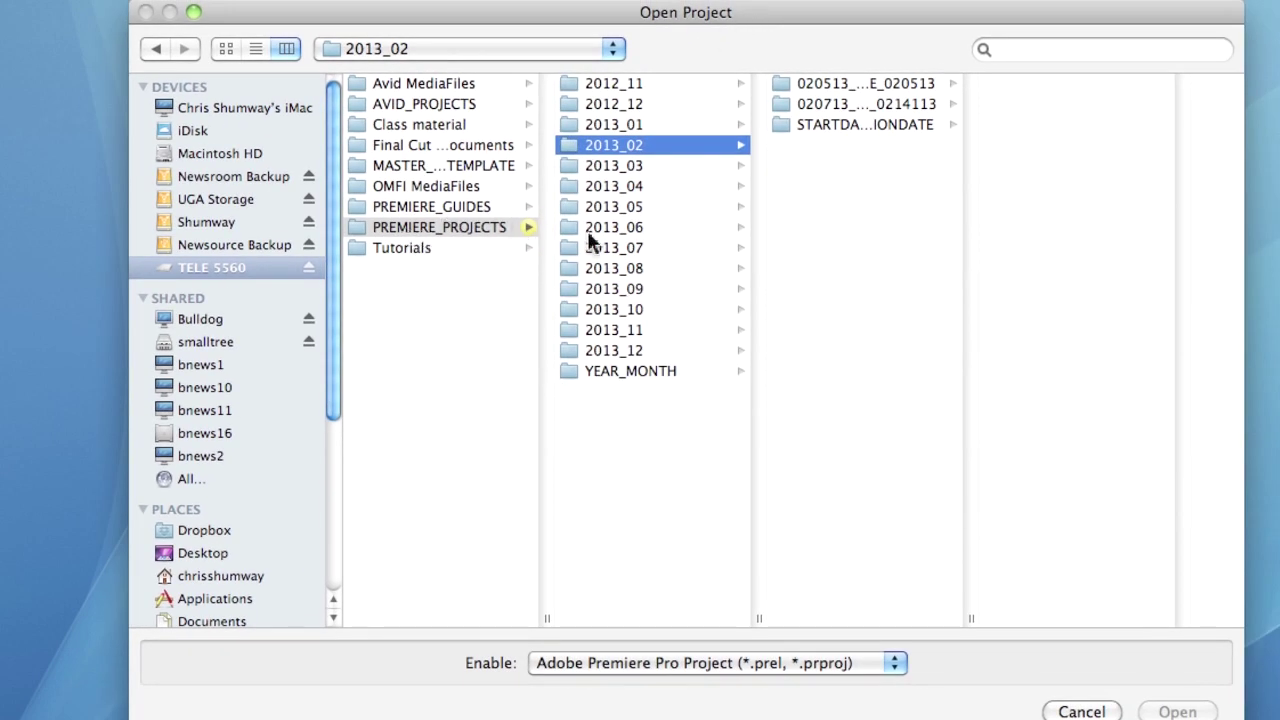
pyautogui.moveTo(759, 616); pyautogui.dragTo(799, 618)
pyautogui.moveTo(1006, 619); pyautogui.dragTo(1137, 622)
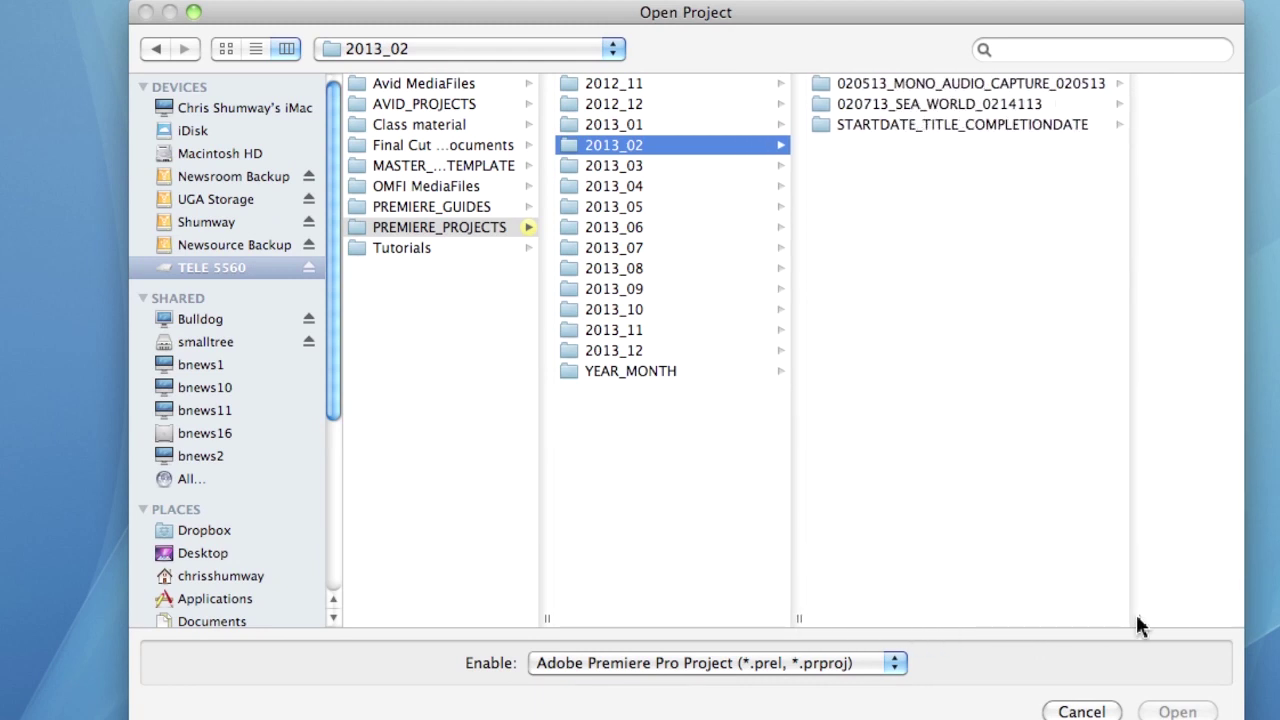
# Open 020713_SEA_WORLD_0214113 and browse its subfolders down to 008_03_B_Finals
pyautogui.click(826, 101)
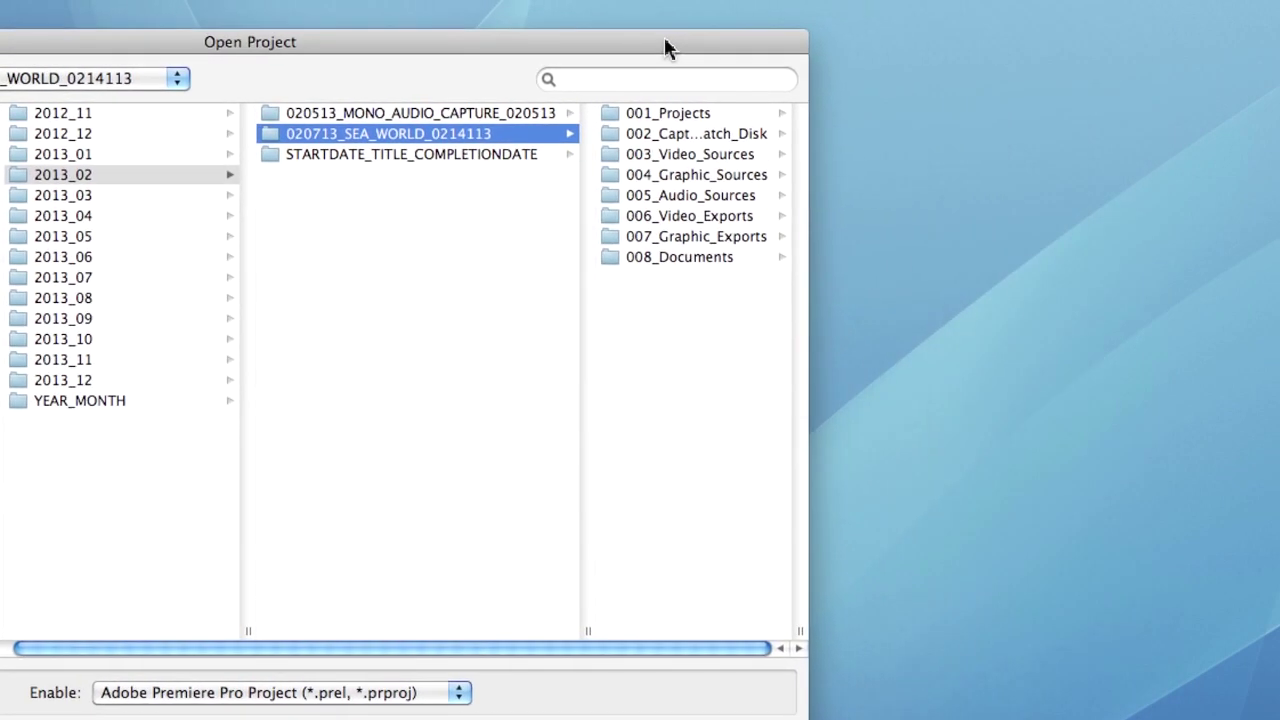
pyautogui.click(1008, 88)
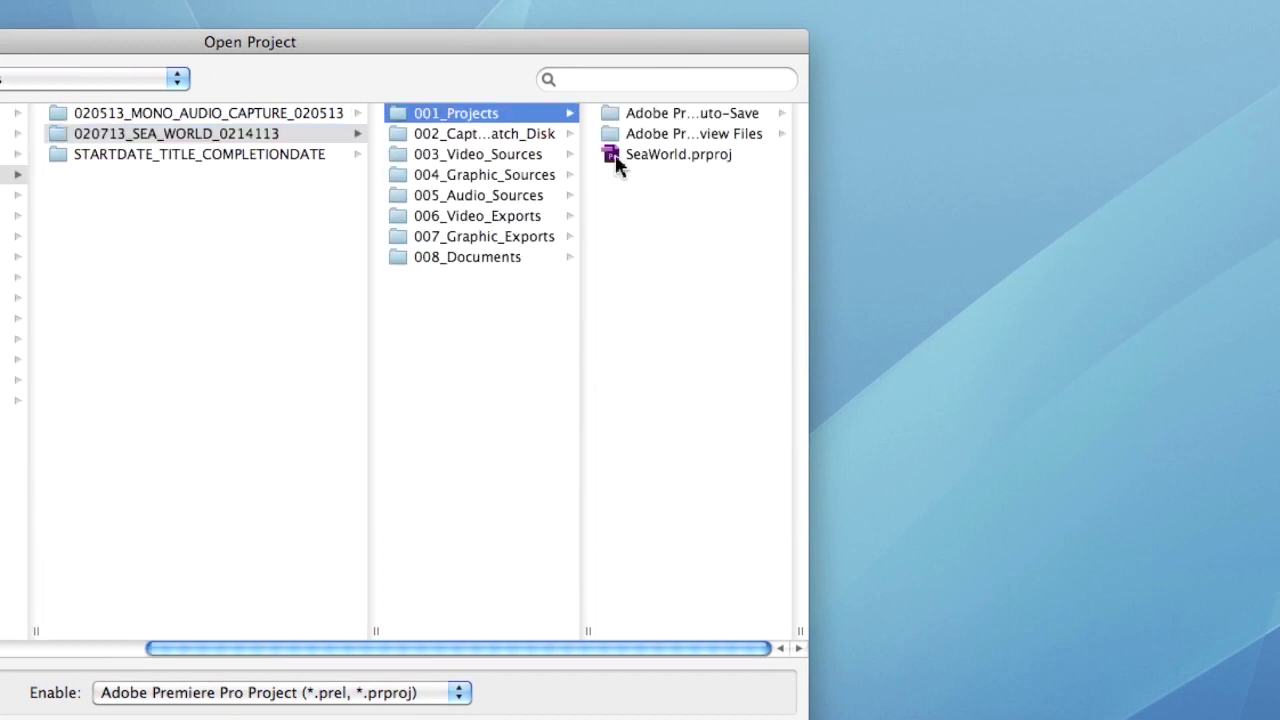
pyautogui.click(404, 138)
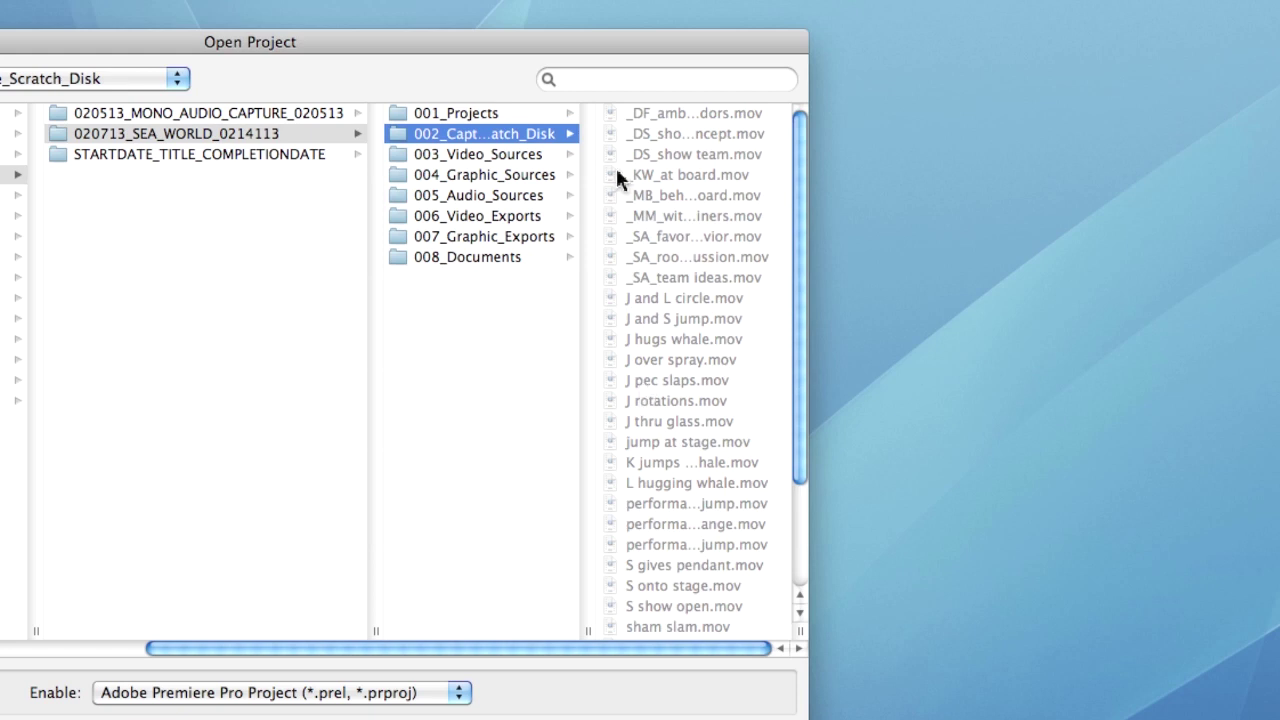
pyautogui.click(470, 155)
pyautogui.click(401, 177)
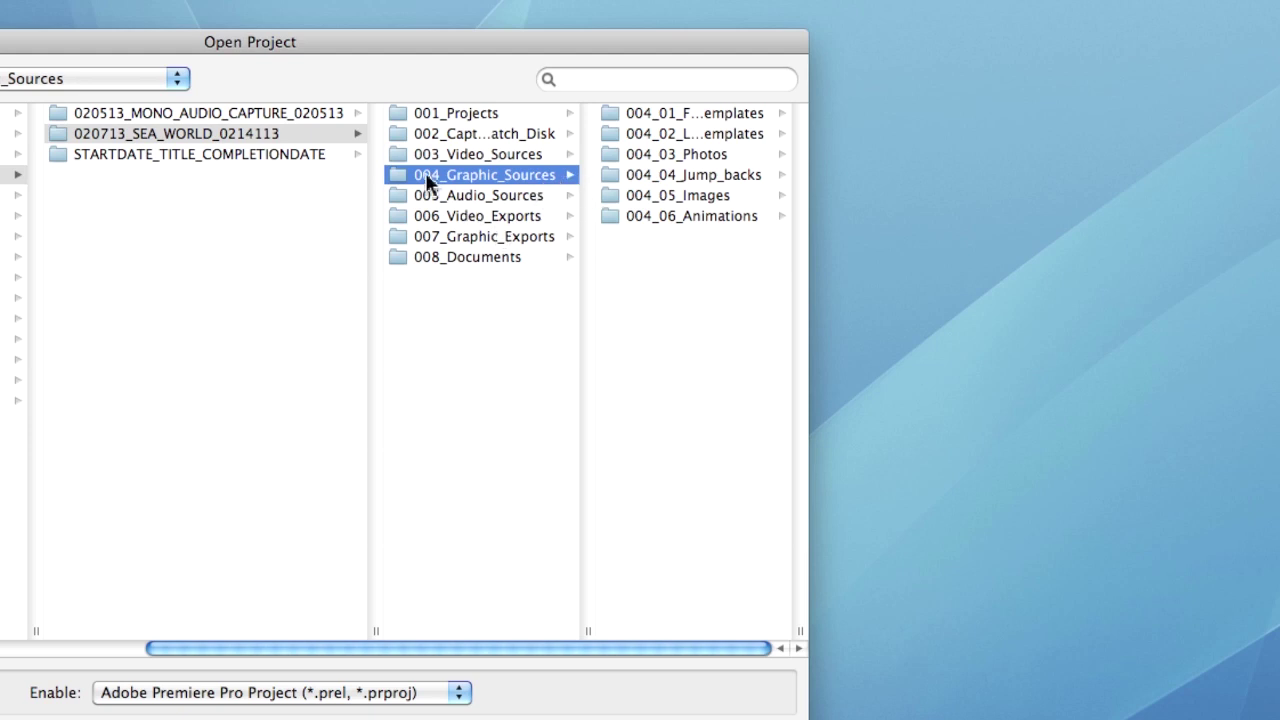
pyautogui.click(445, 219)
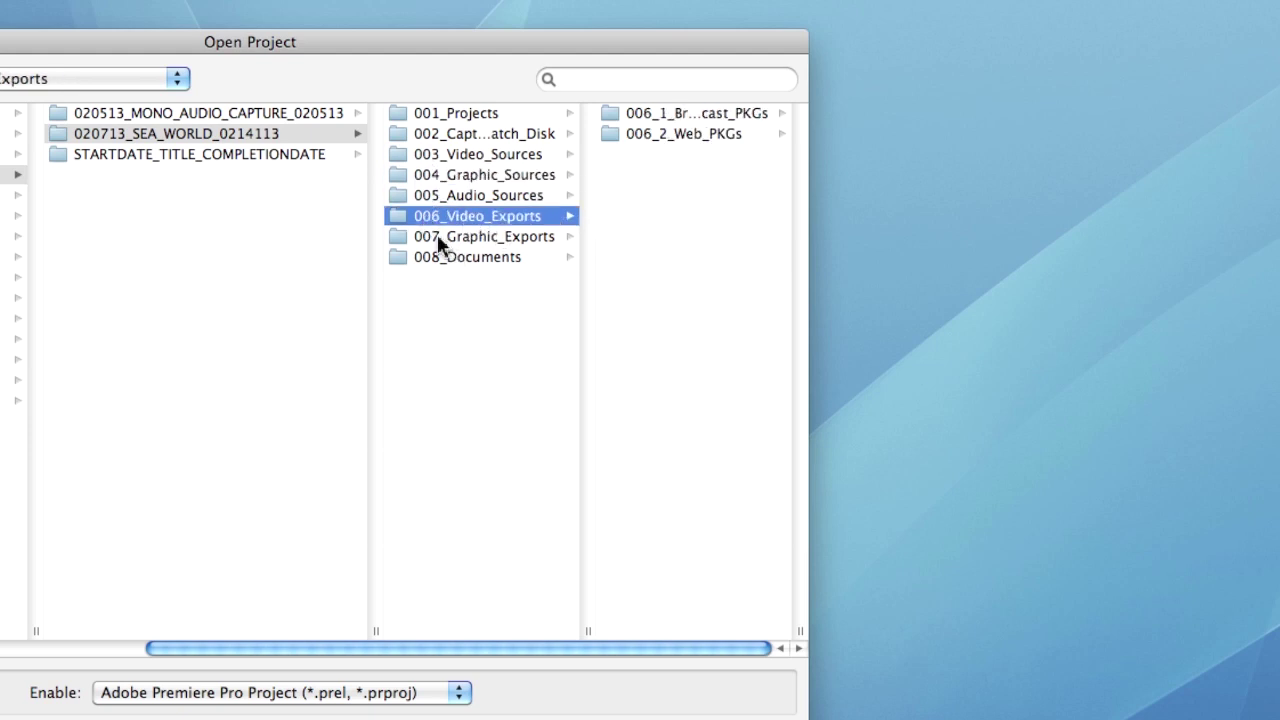
pyautogui.click(437, 235)
pyautogui.click(437, 257)
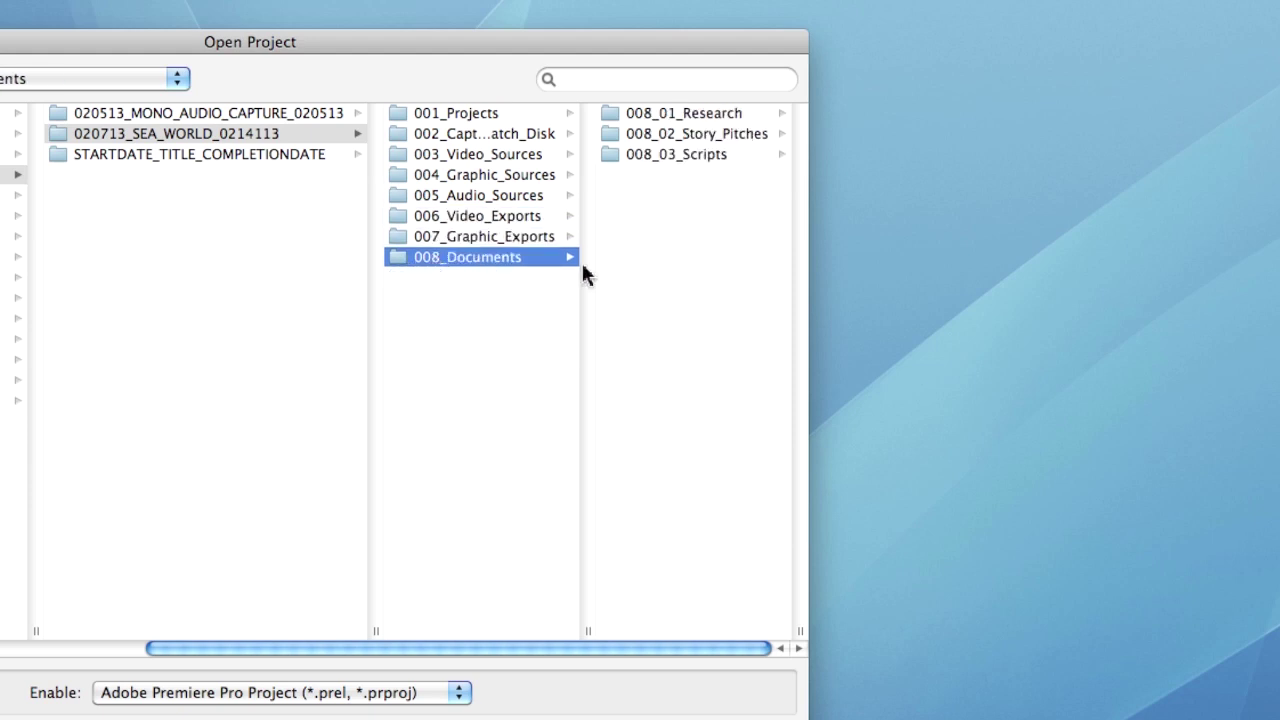
pyautogui.click(612, 155)
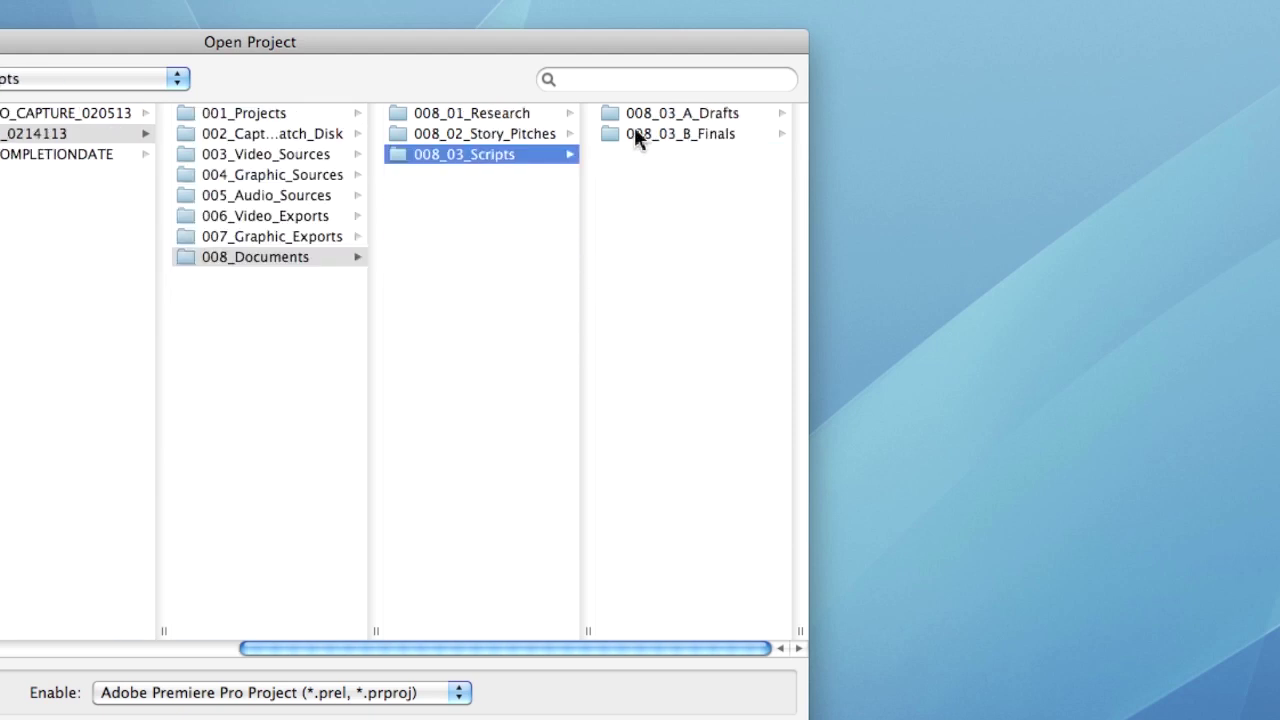
pyautogui.click(636, 132)
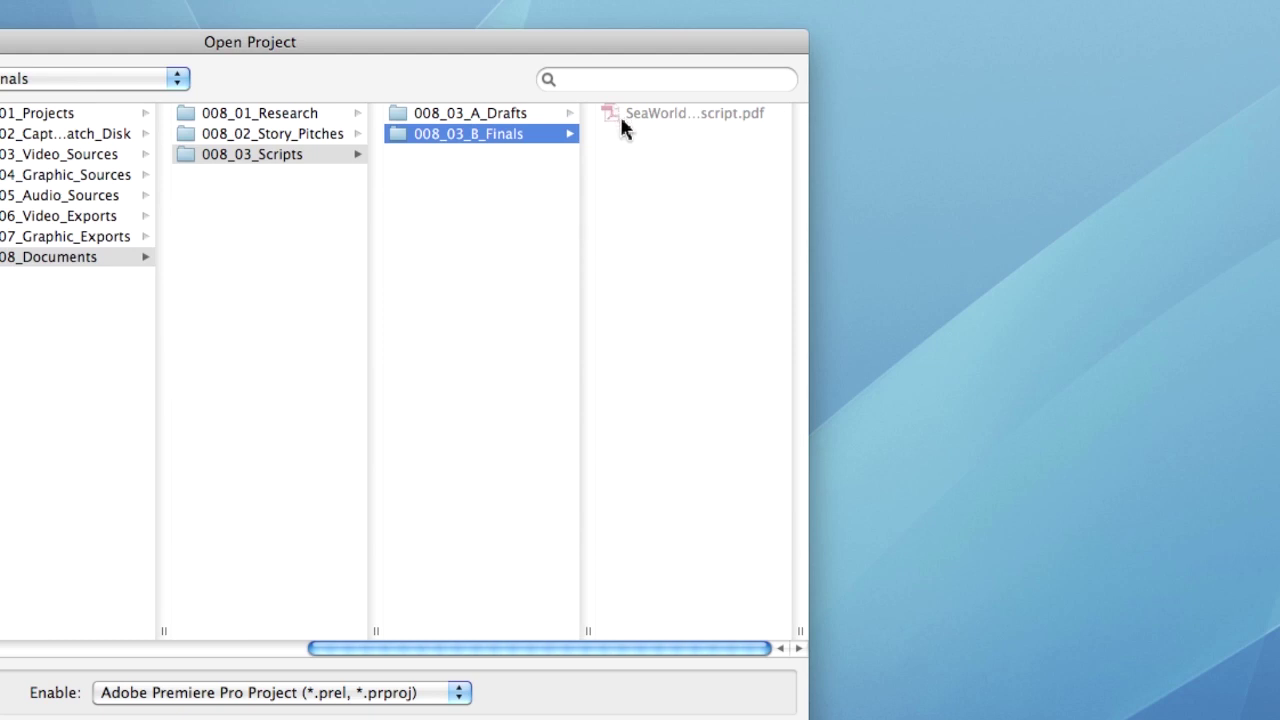
# Return to 001_Projects and open SeaWorld.prproj
pyautogui.moveTo(672, 641); pyautogui.dragTo(460, 636)
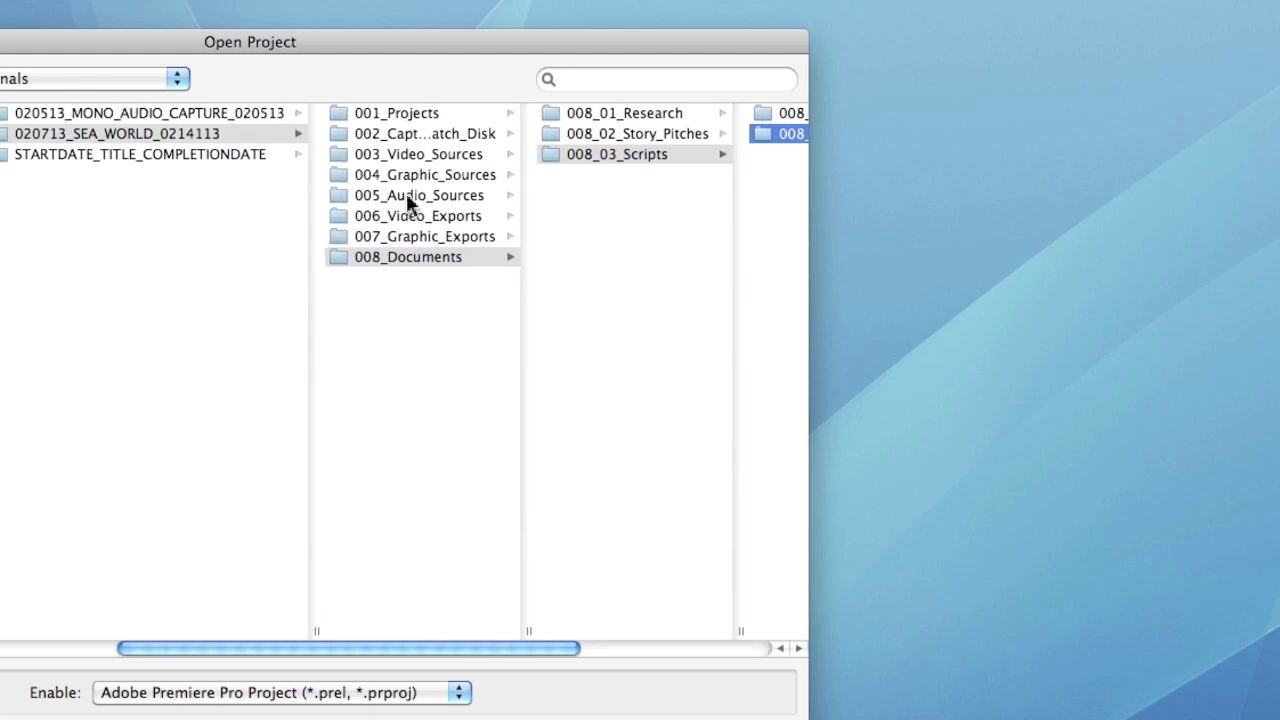
pyautogui.click(374, 113)
pyautogui.click(553, 153)
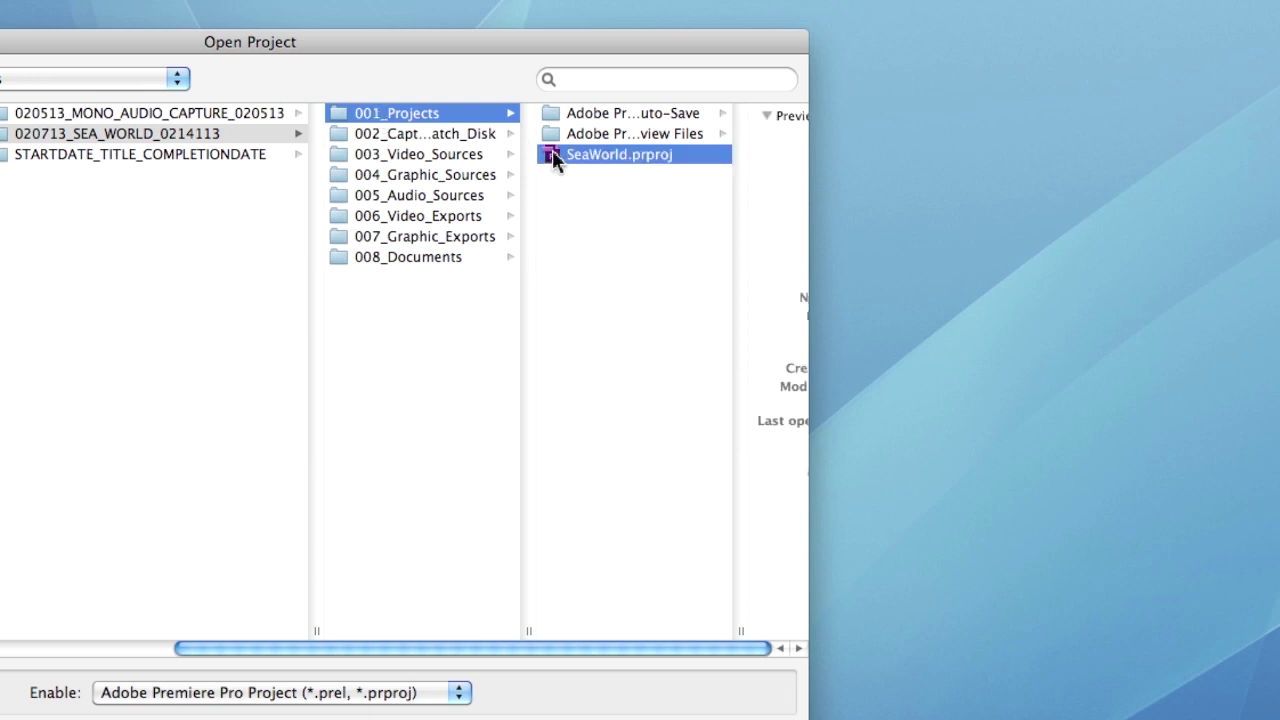
pyautogui.moveTo(503, 48); pyautogui.dragTo(766, 8)
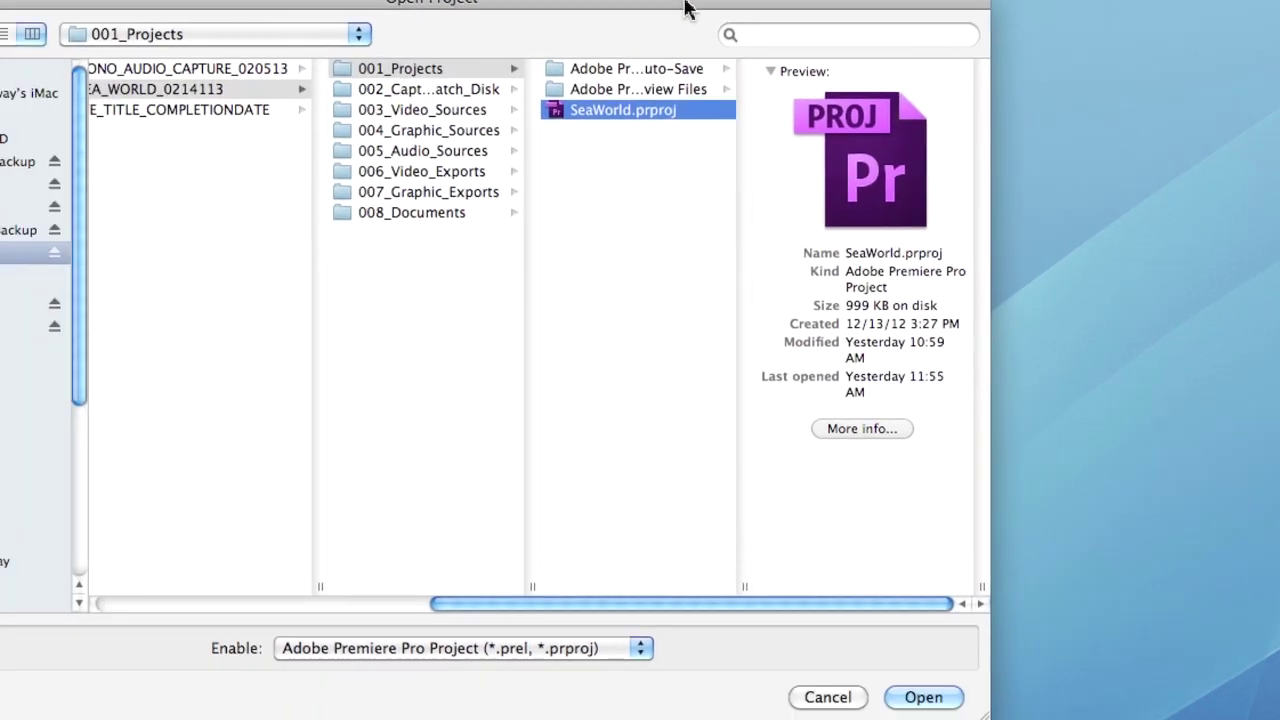
pyautogui.click(922, 697)
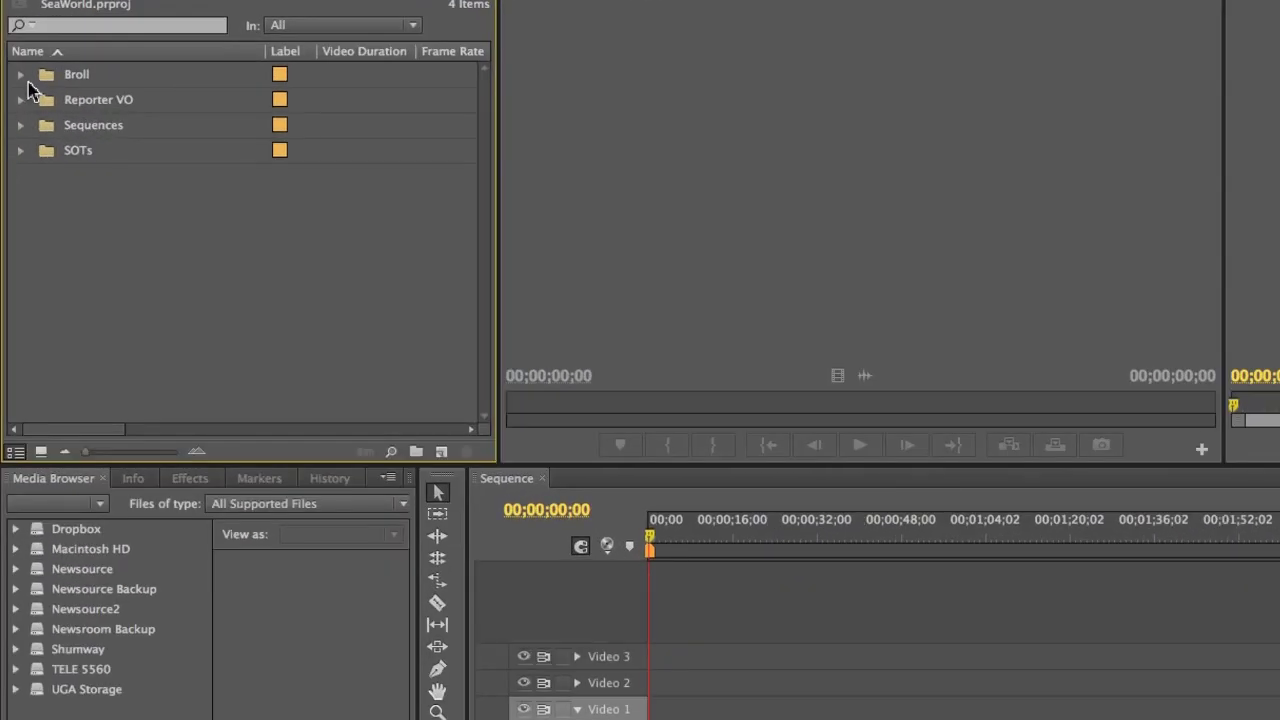
# Expand the Broll, Reporter VO, Sequences and SOTs bins to inspect their contents
pyautogui.click(20, 75)
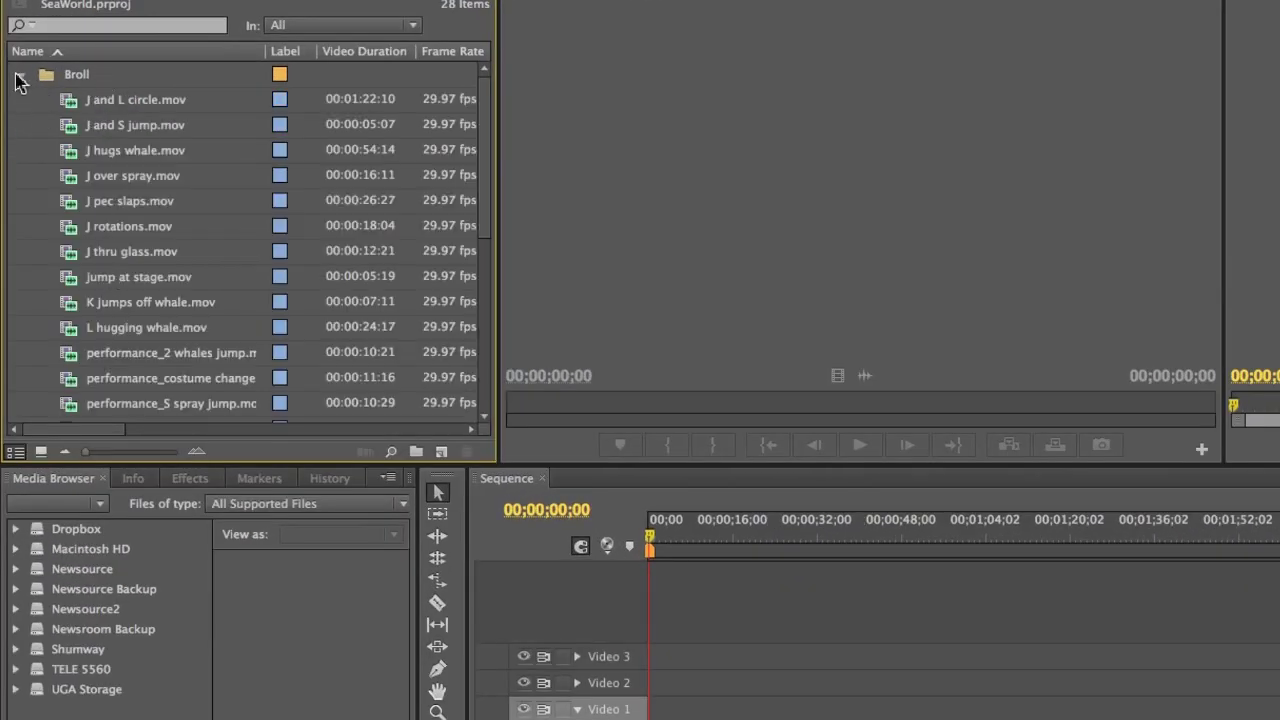
pyautogui.click(18, 75)
pyautogui.click(20, 100)
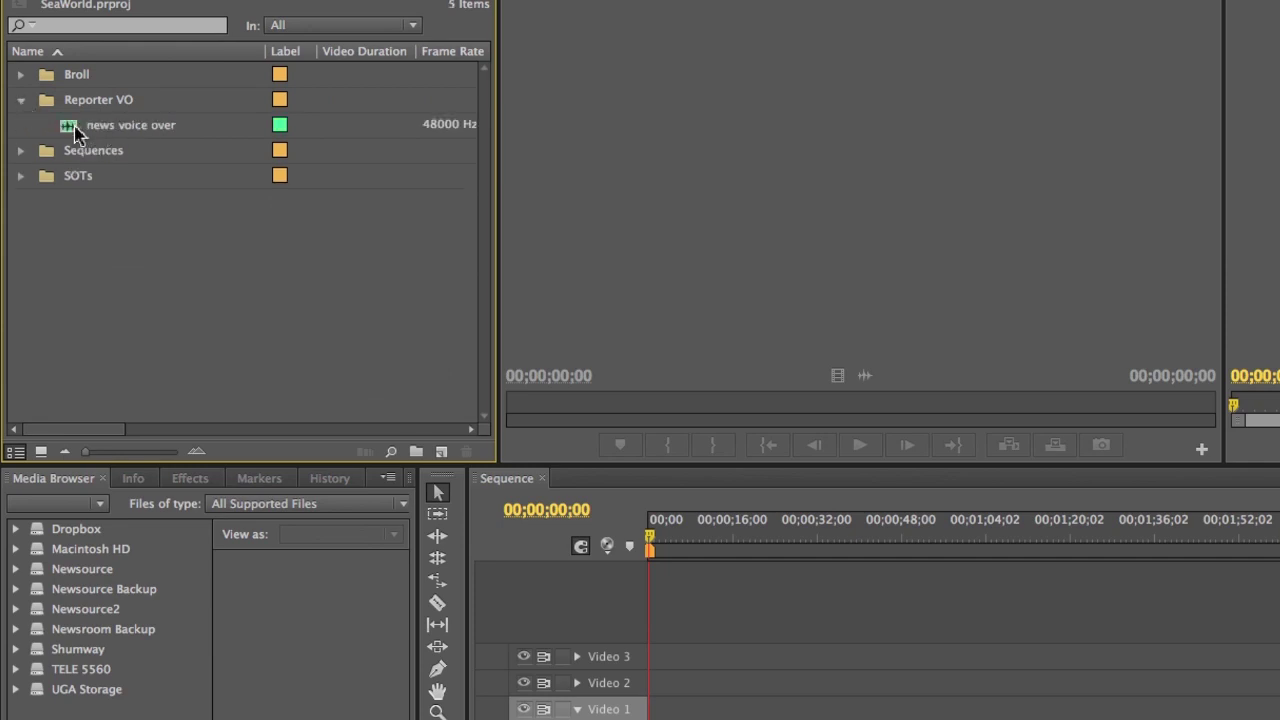
pyautogui.click(20, 151)
pyautogui.click(100, 185)
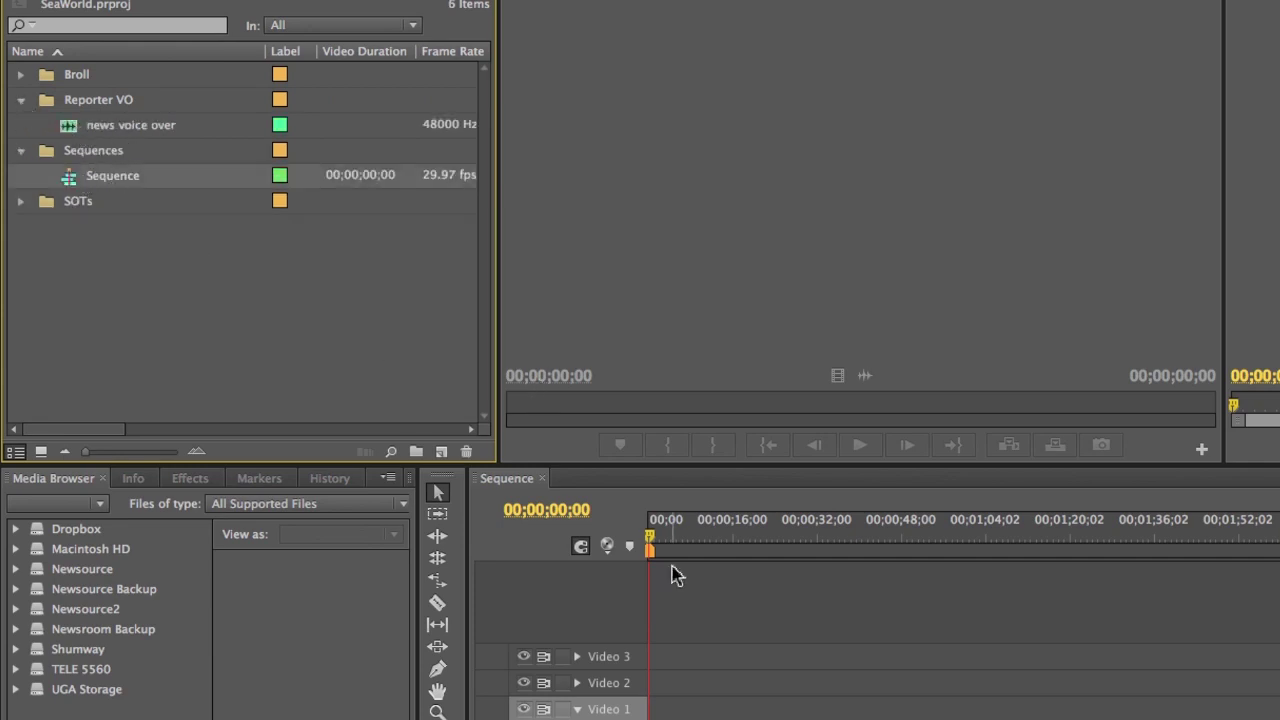
pyautogui.click(21, 202)
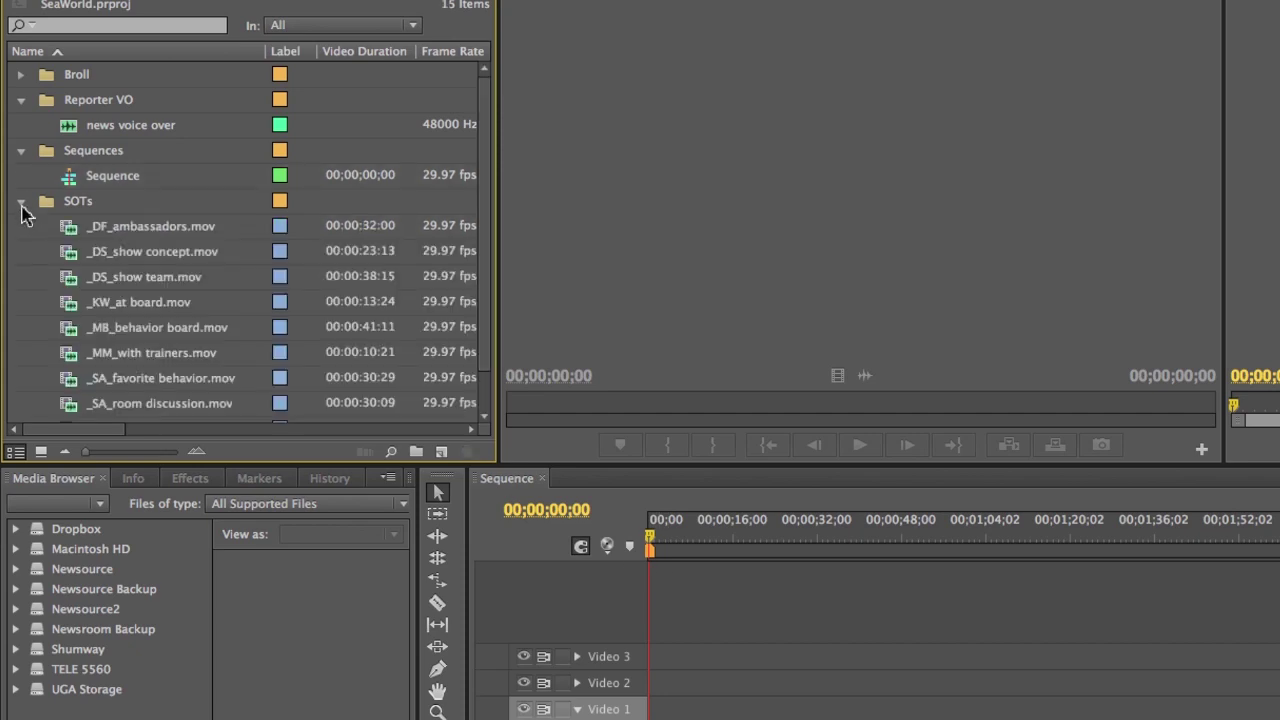
pyautogui.scroll(-1, 128, 278)
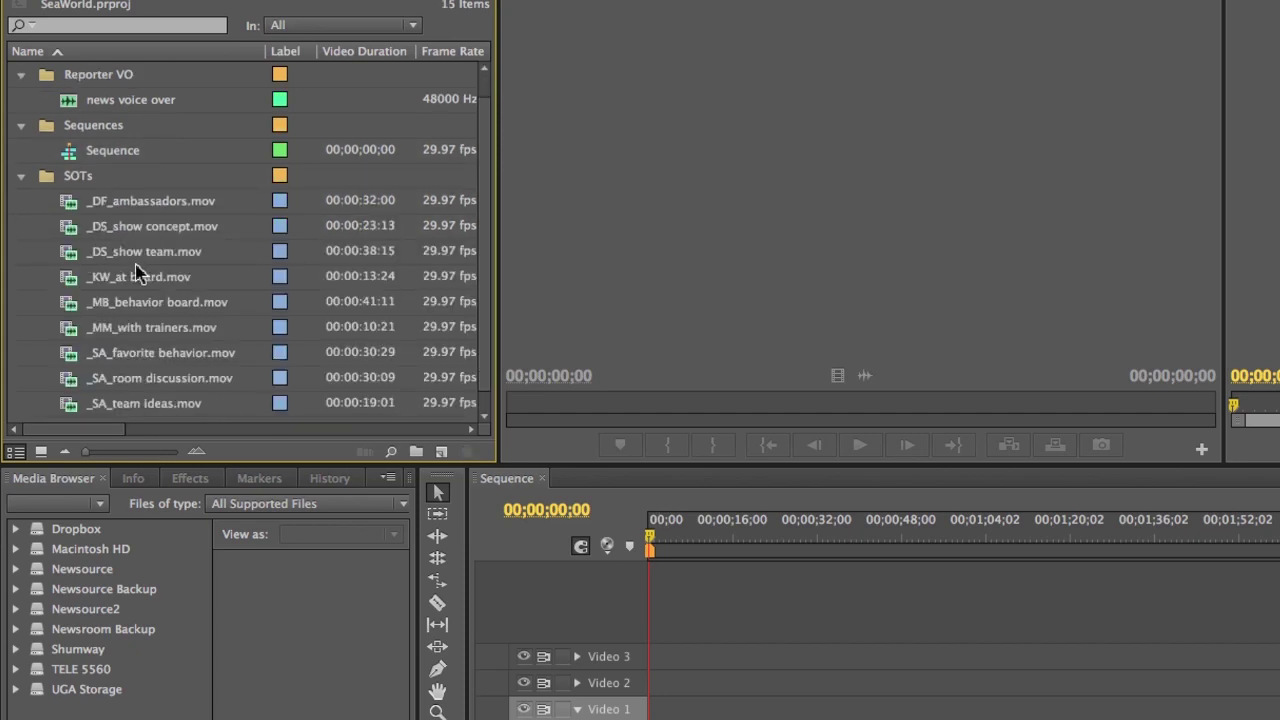
# Collapse the SOTs, Reporter VO and Sequences bins and hide Premiere Pro
pyautogui.click(21, 177)
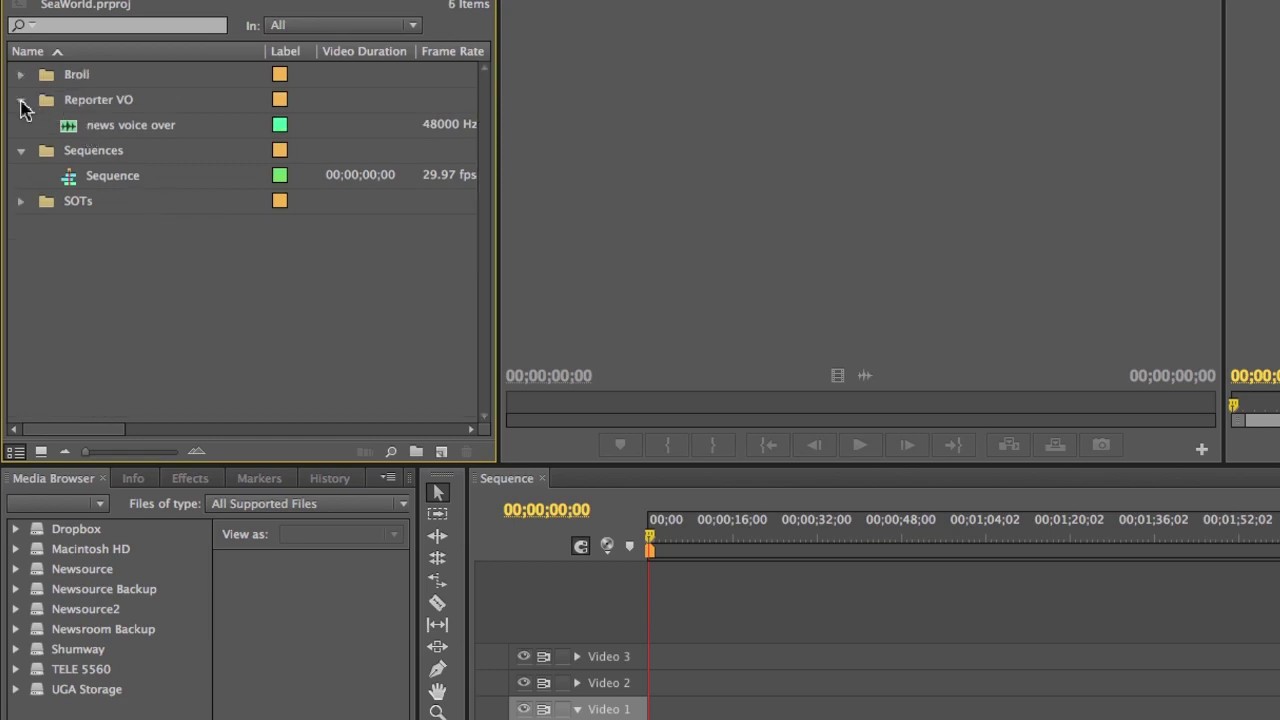
pyautogui.click(21, 101)
pyautogui.click(21, 125)
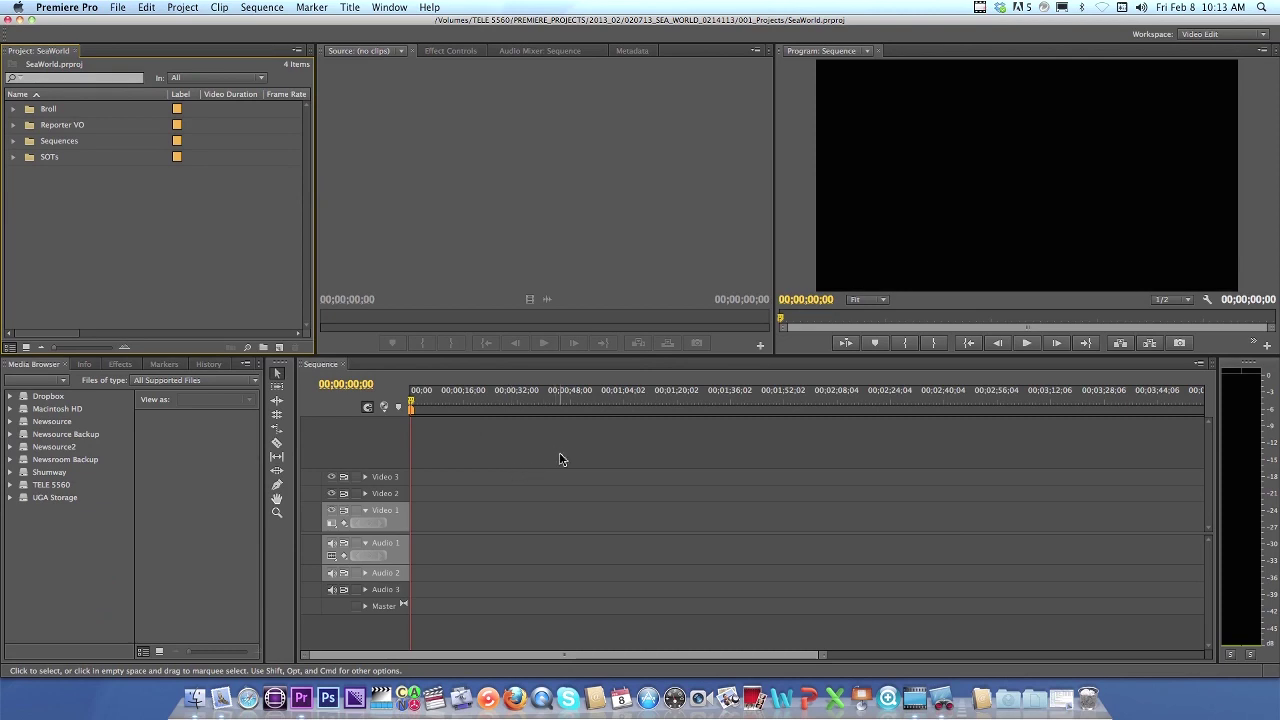
pyautogui.press('super+h')
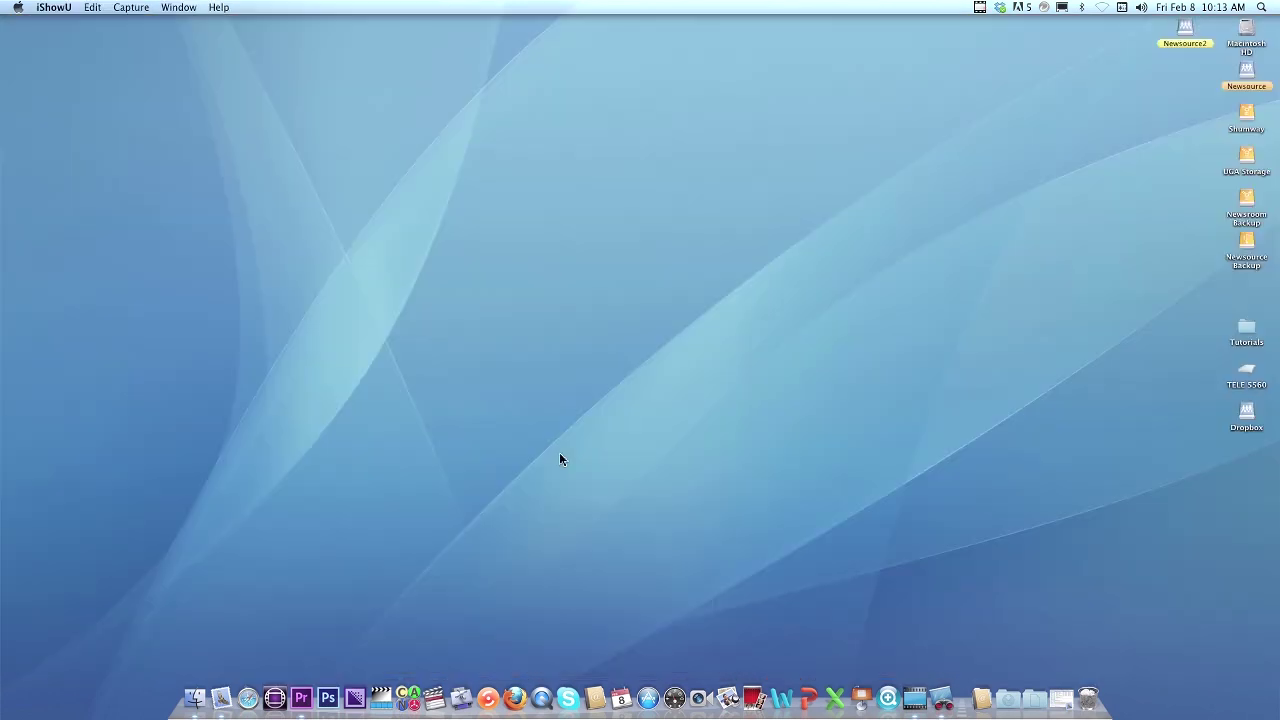
# In Finder, open TELE 5560 > PREMIERE_PROJECTS > 2013_02 > 020713_SEA_WORLD_0214113
pyautogui.doubleClick(1246, 372)
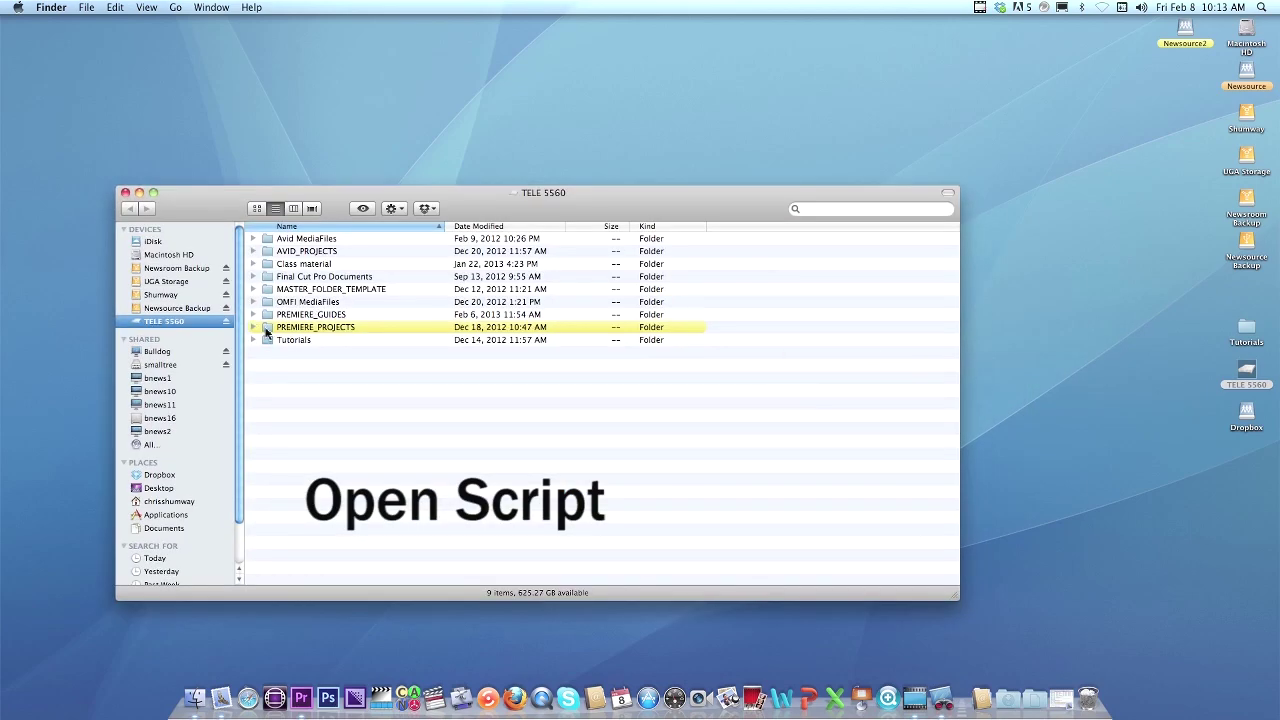
pyautogui.doubleClick(266, 333)
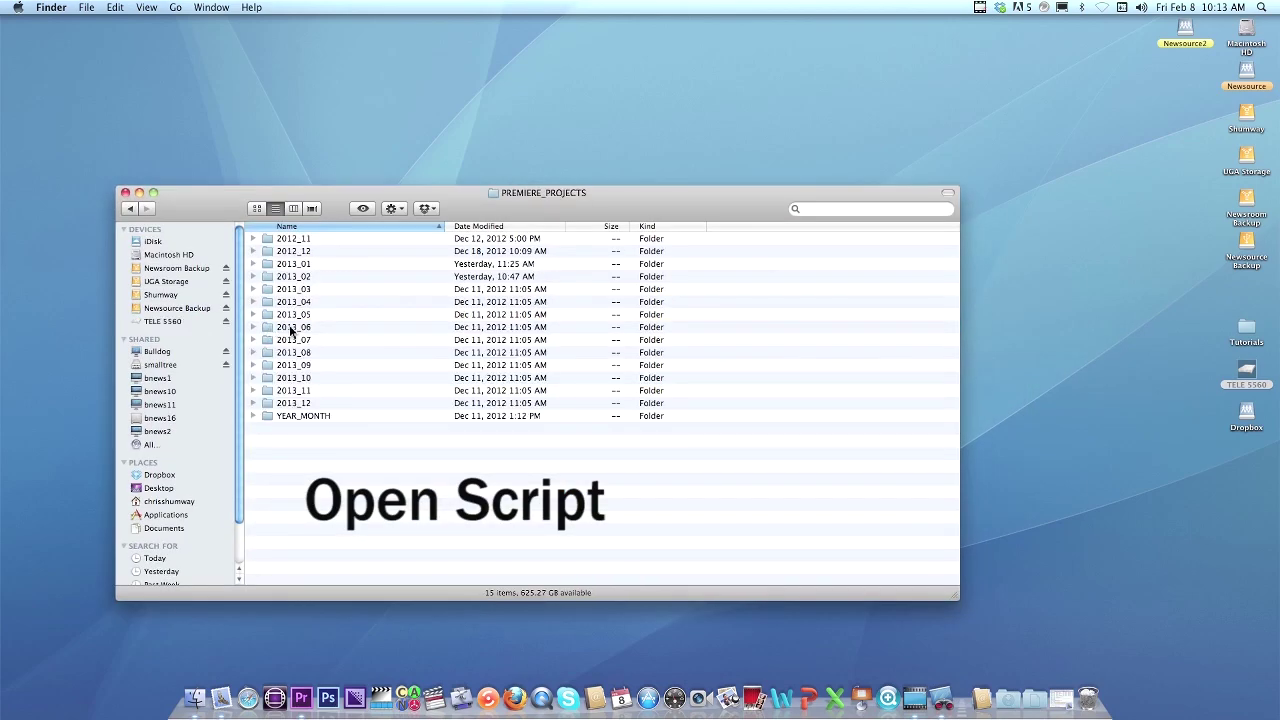
pyautogui.doubleClick(266, 278)
pyautogui.doubleClick(284, 253)
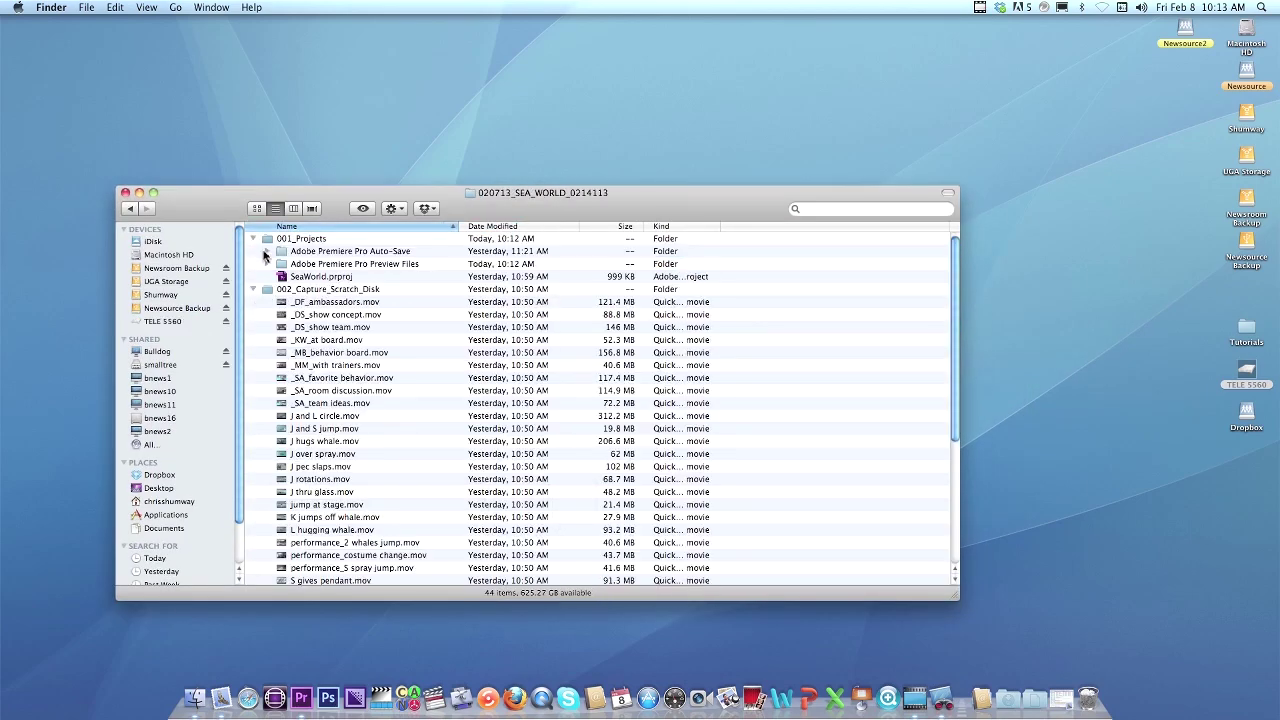
pyautogui.click(254, 289)
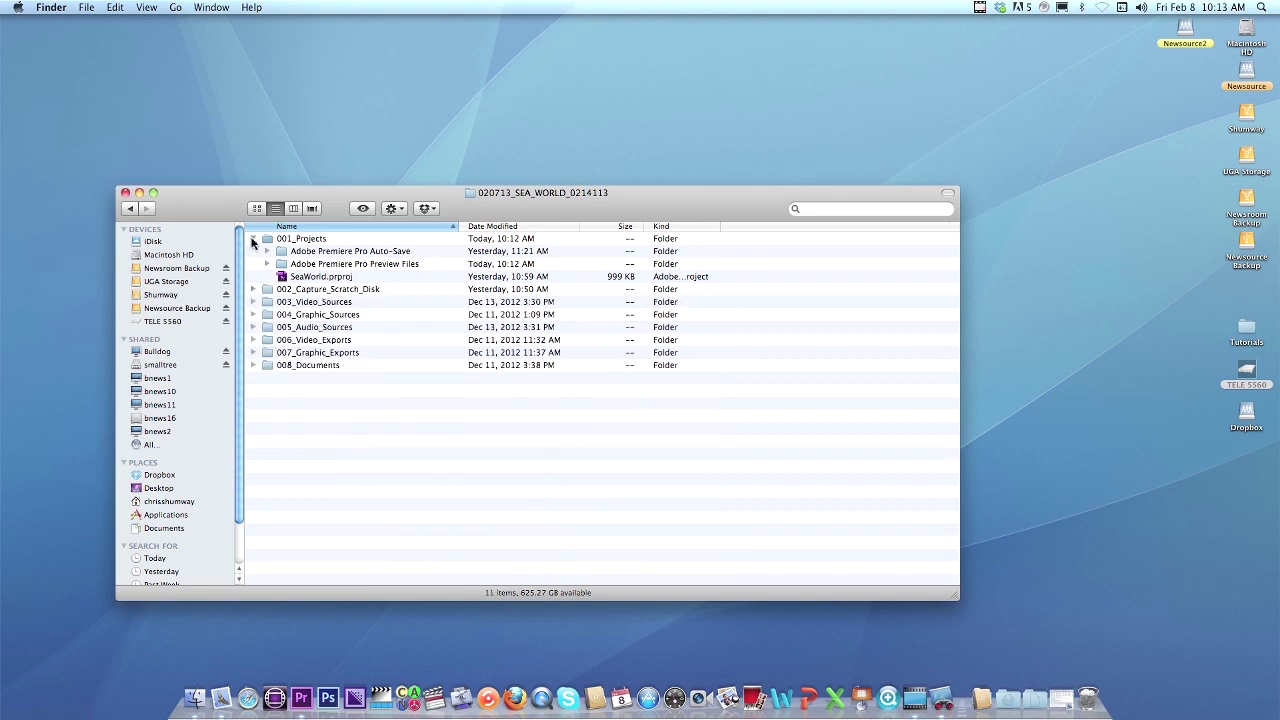
pyautogui.click(253, 239)
# Open SeaWorld PKG script.pdf from 008_Documents > 008_03_Scripts > 008_03_B_Finals
pyautogui.click(268, 330)
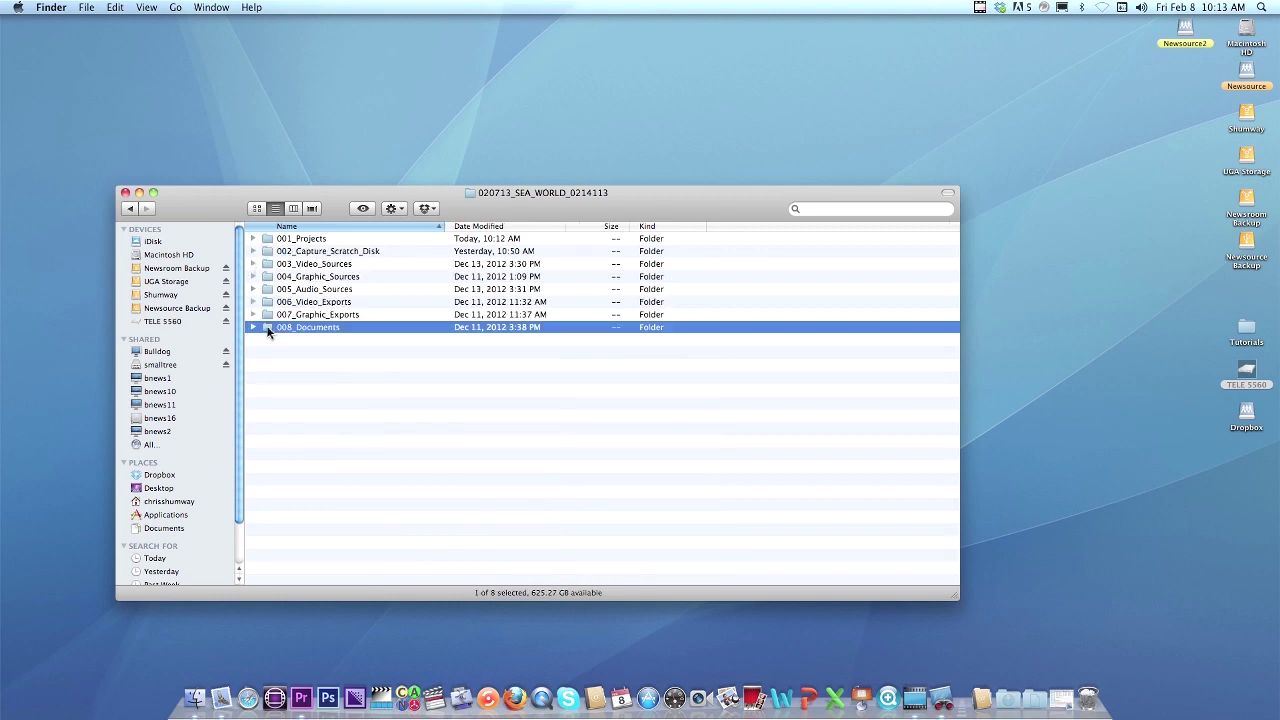
pyautogui.doubleClick(268, 330)
pyautogui.click(267, 262)
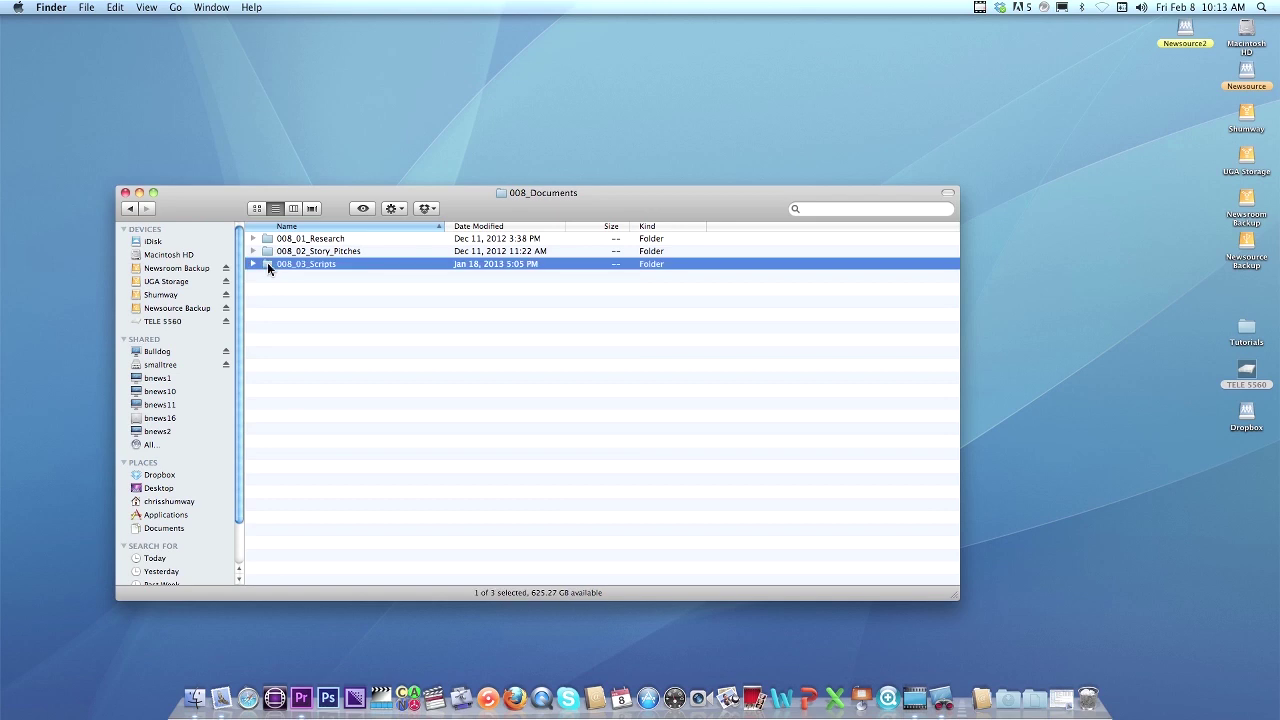
pyautogui.doubleClick(267, 262)
pyautogui.click(285, 263)
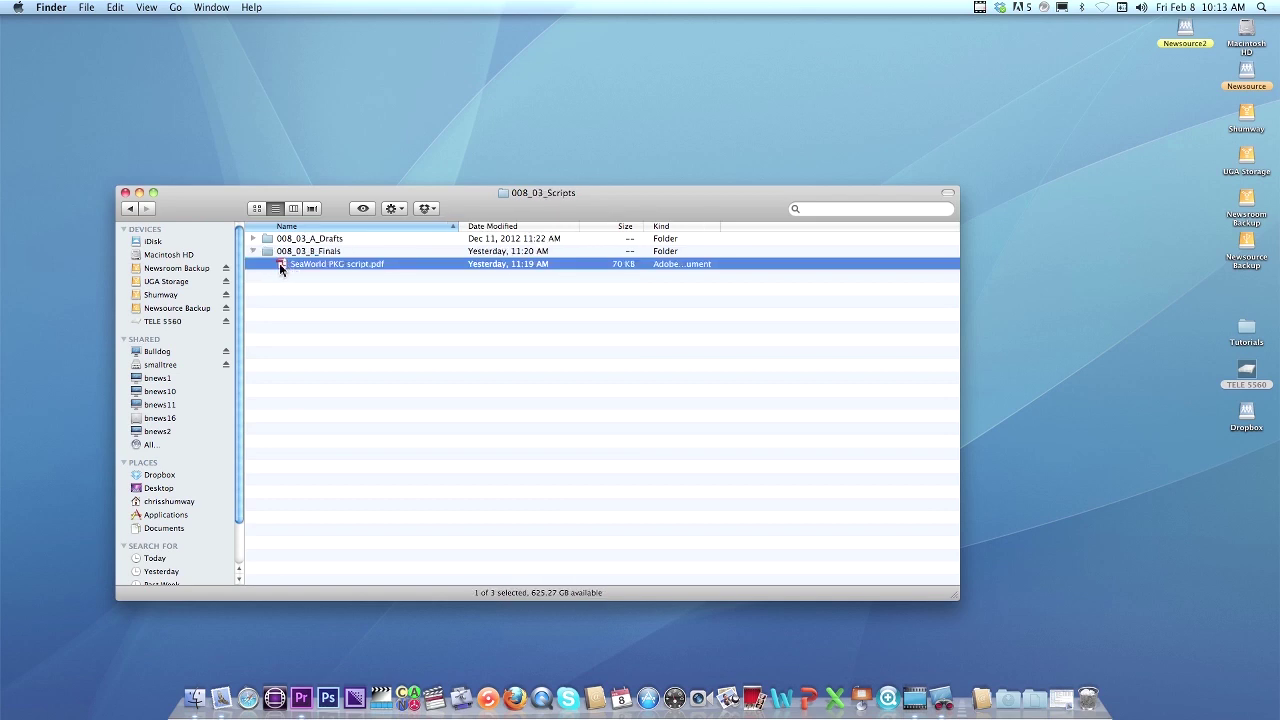
pyautogui.doubleClick(279, 263)
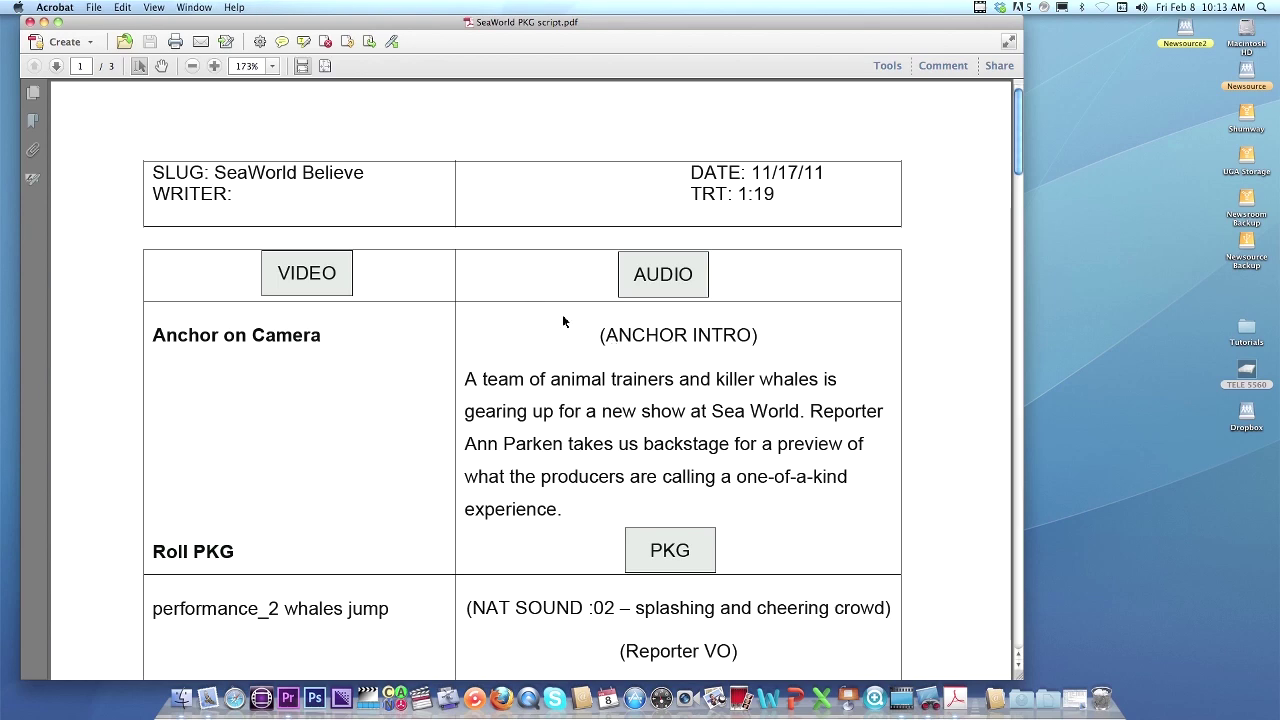
pyautogui.scroll(-5, 544, 308)
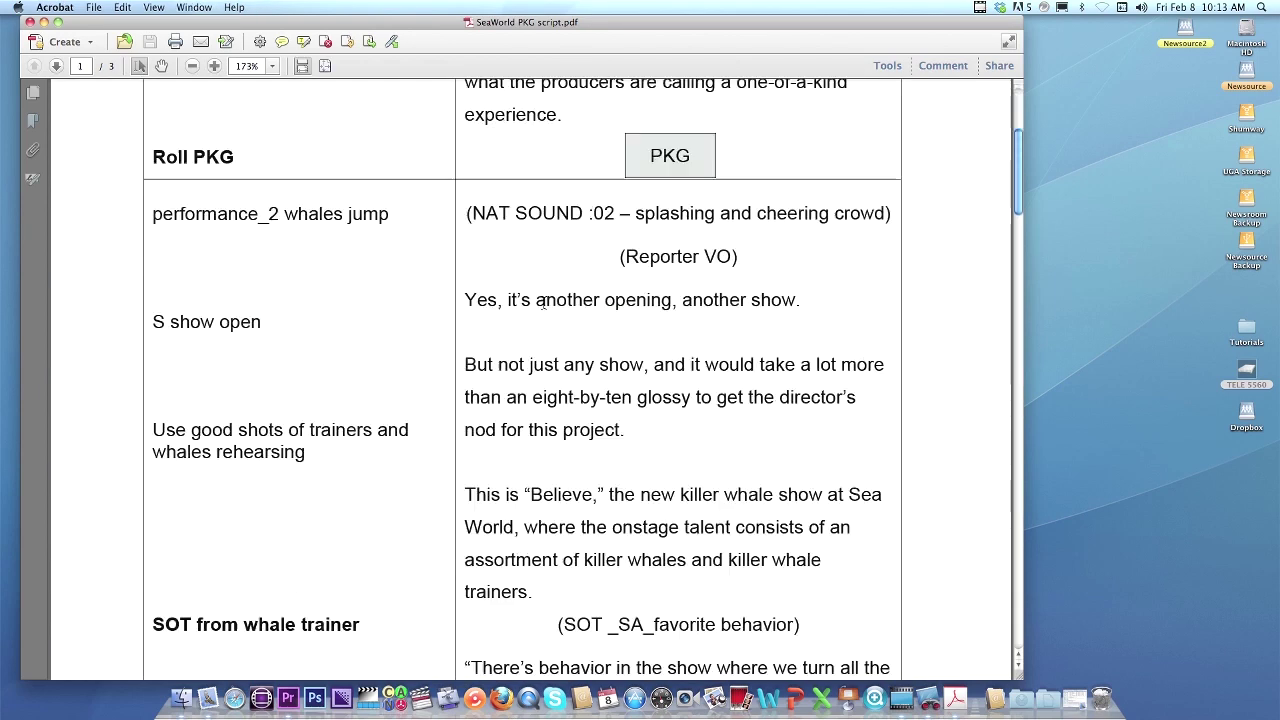
pyautogui.scroll(5, 544, 308)
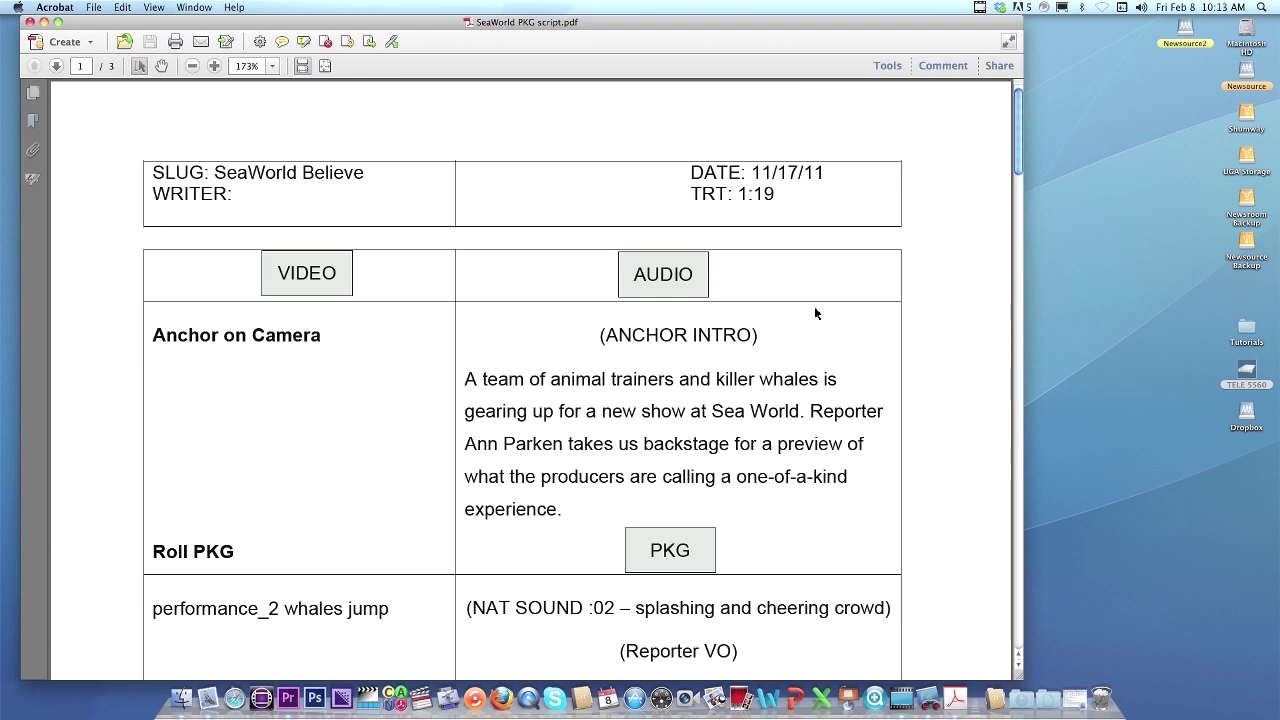
pyautogui.scroll(-2, 692, 295)
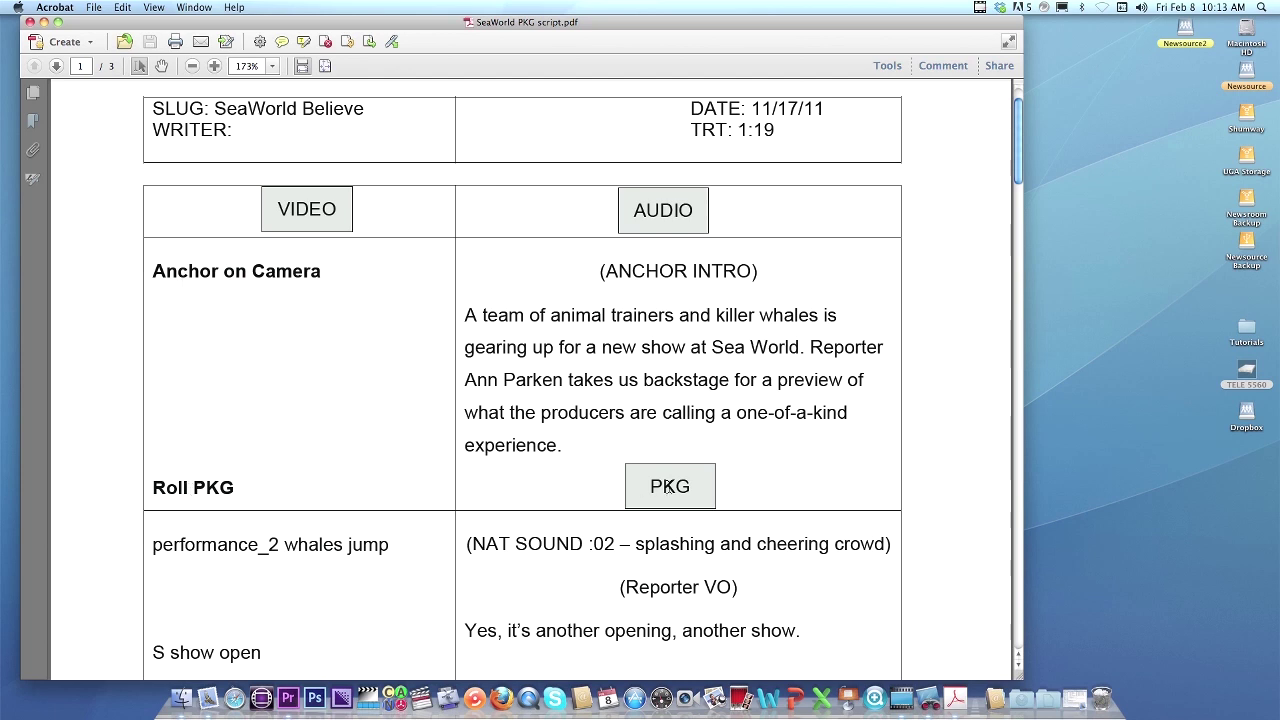
pyautogui.scroll(-2, 676, 484)
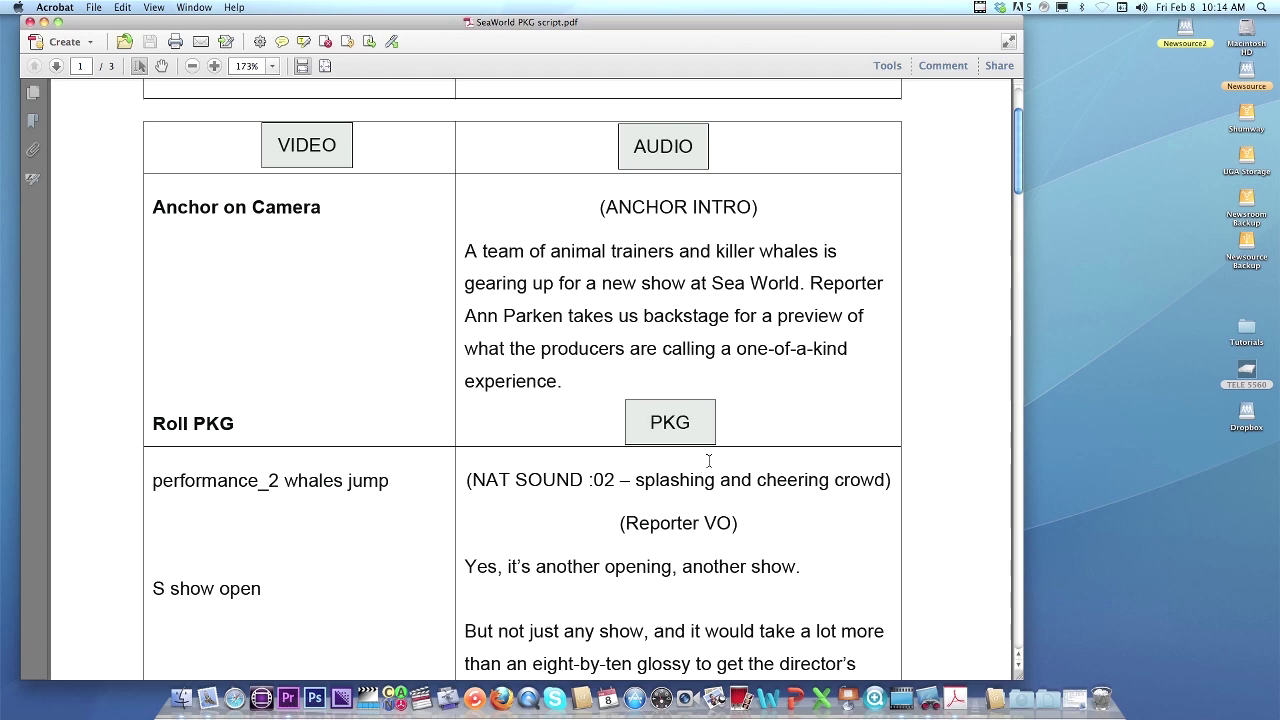
pyautogui.scroll(-3, 715, 457)
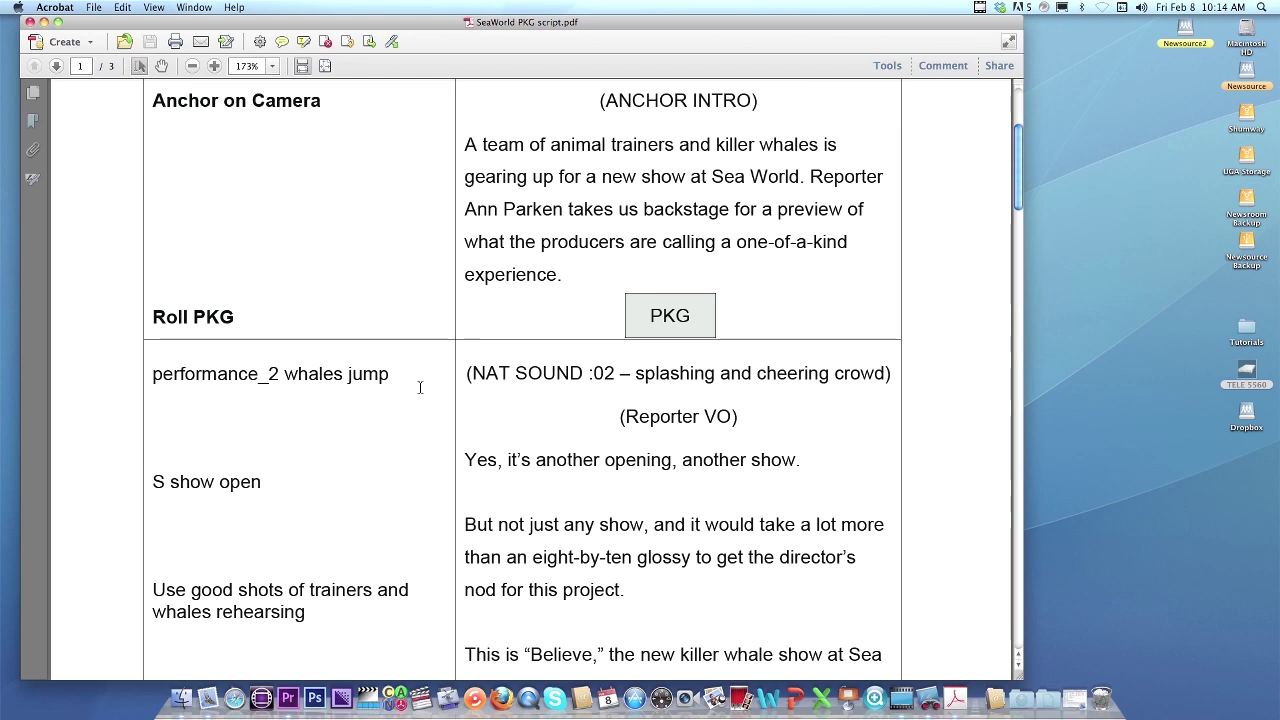
pyautogui.scroll(-2, 632, 395)
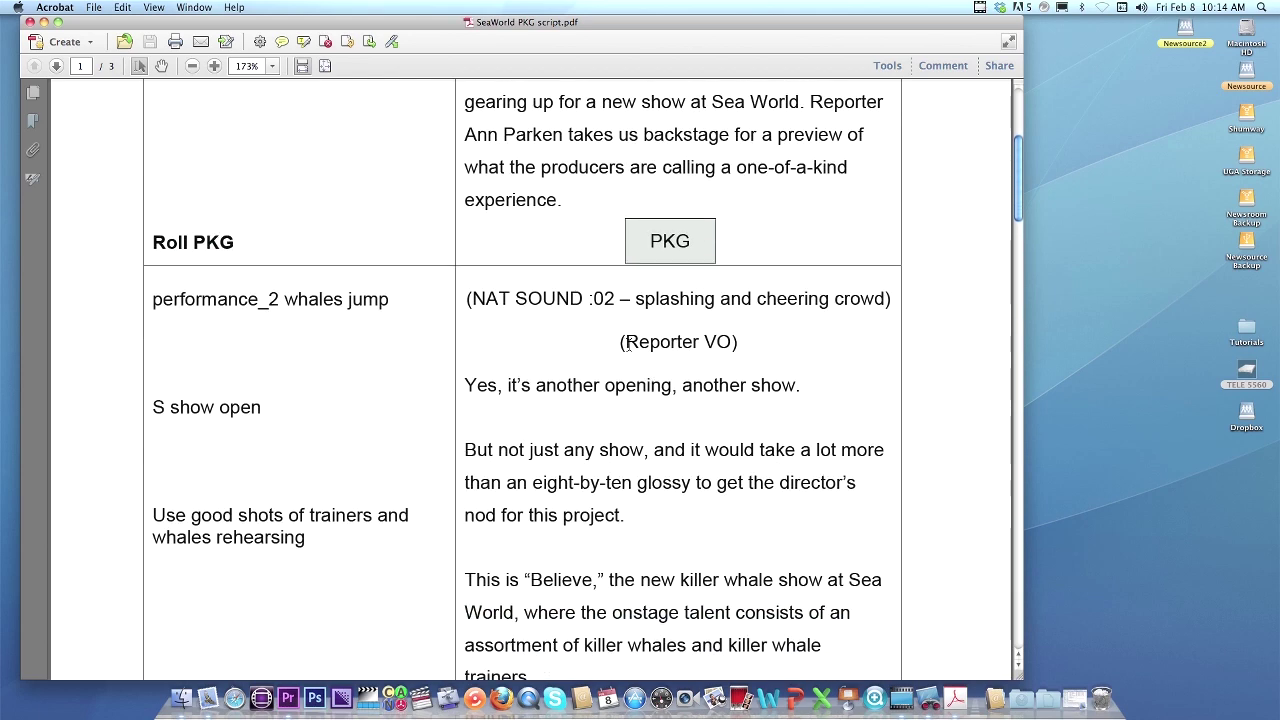
pyautogui.scroll(-4, 620, 390)
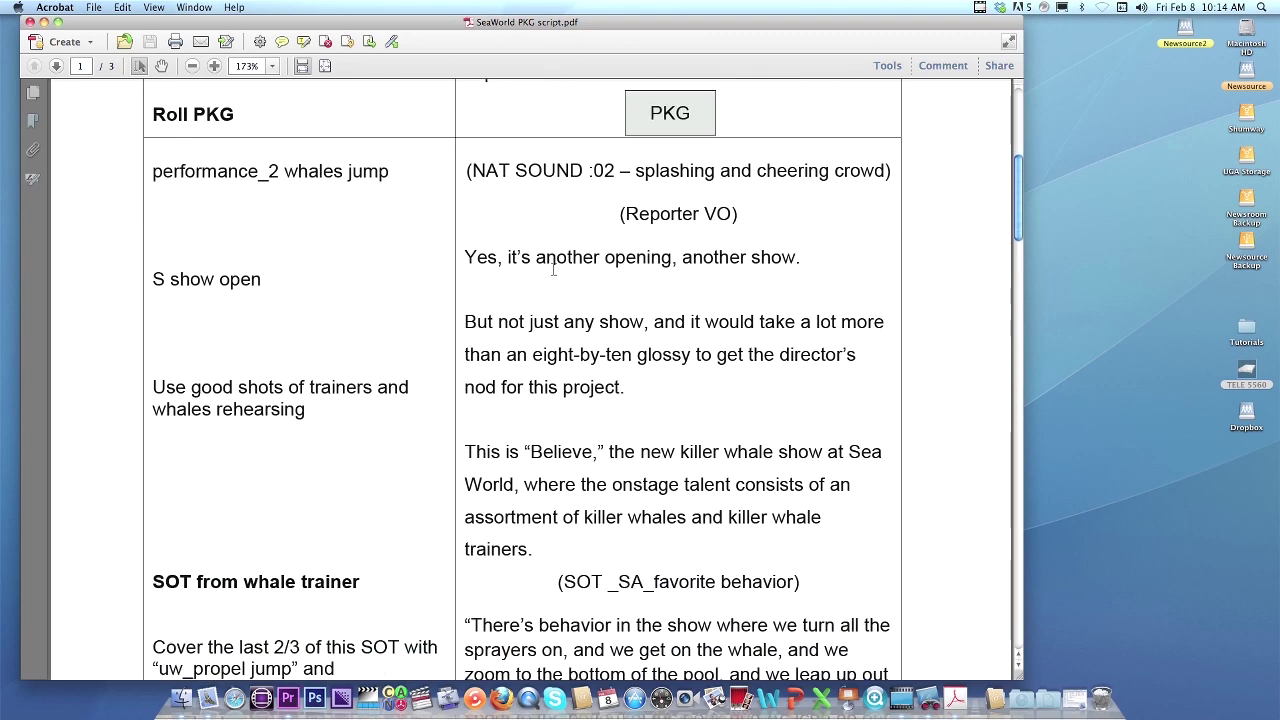
pyautogui.scroll(-4, 578, 474)
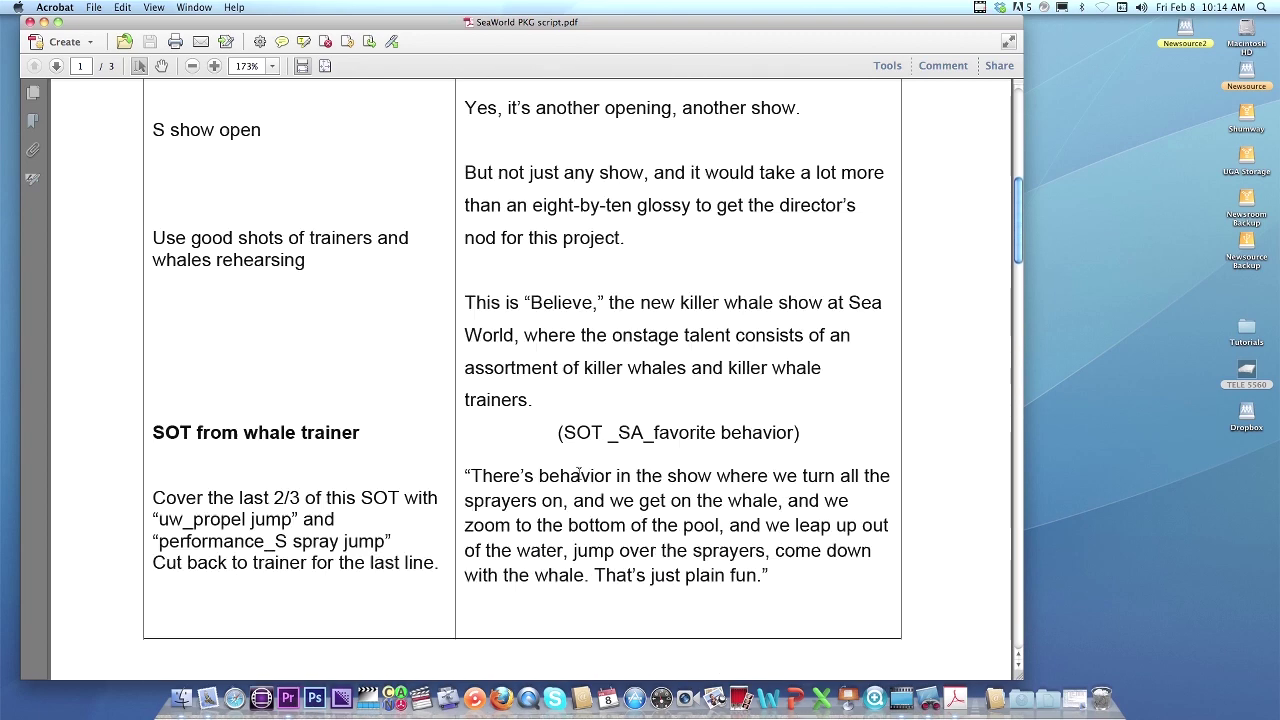
pyautogui.scroll(-3, 581, 451)
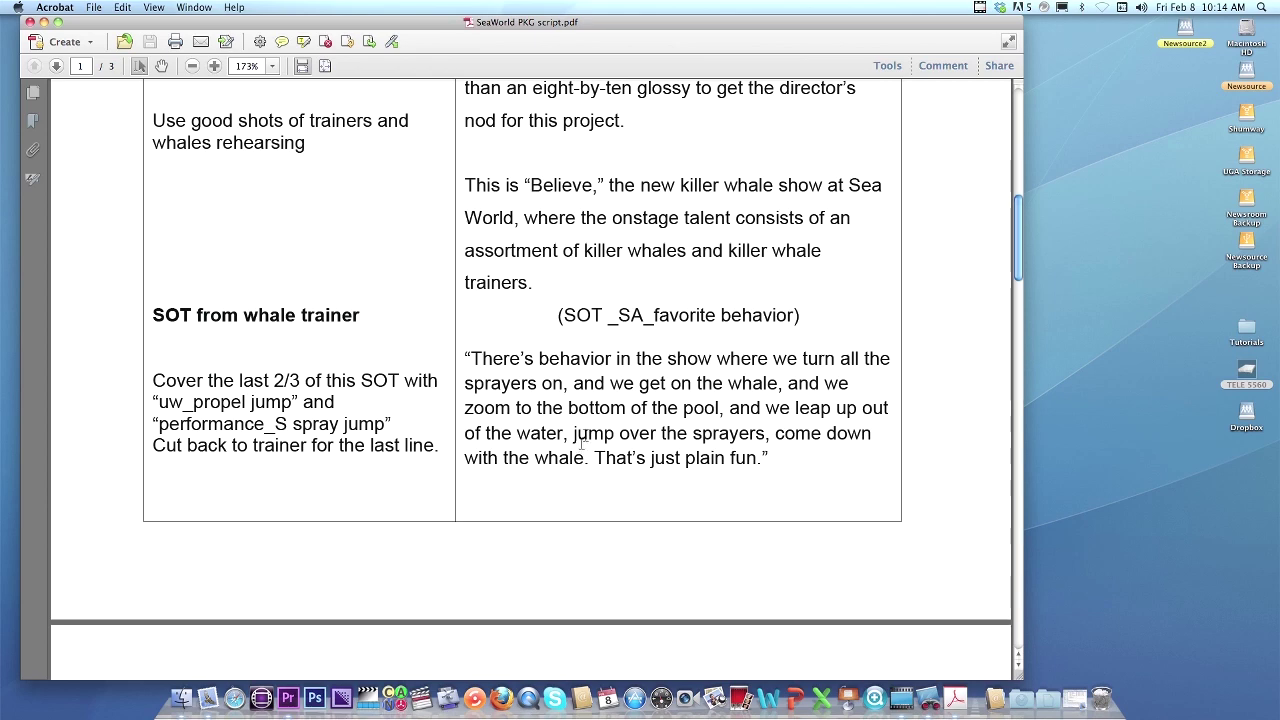
pyautogui.scroll(-7, 634, 360)
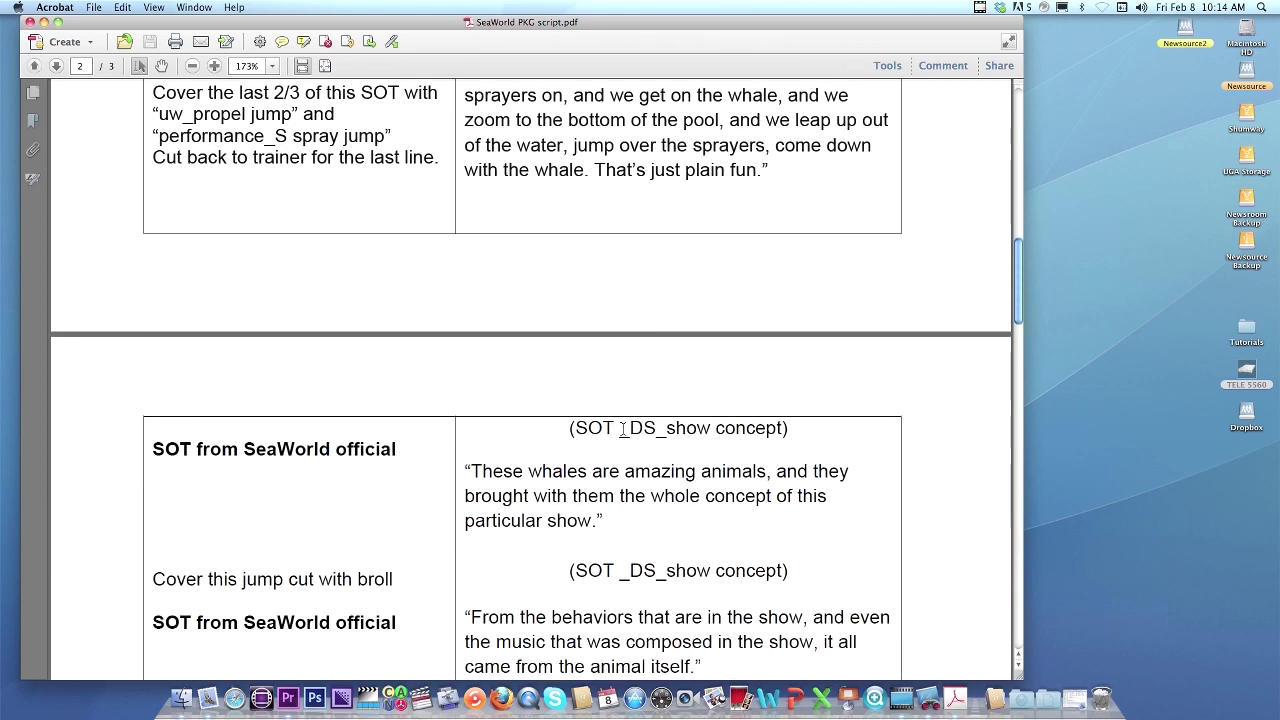
pyautogui.scroll(-3, 622, 432)
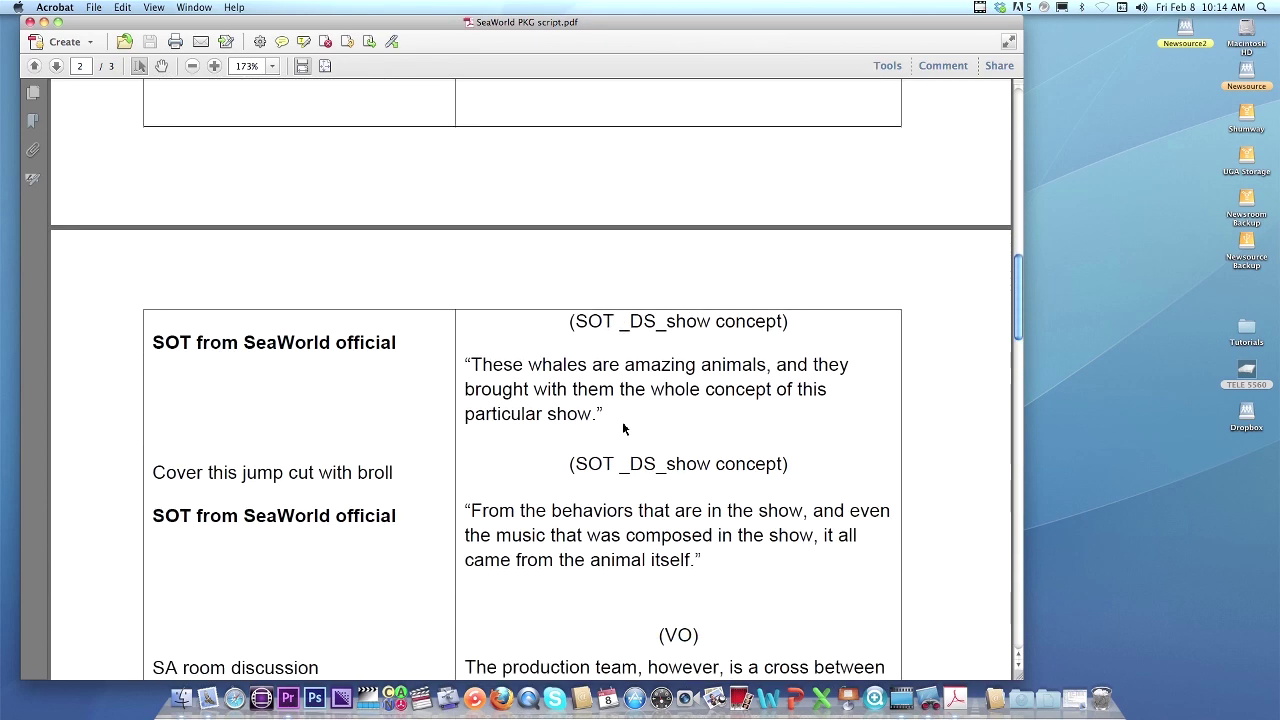
pyautogui.scroll(-2, 605, 440)
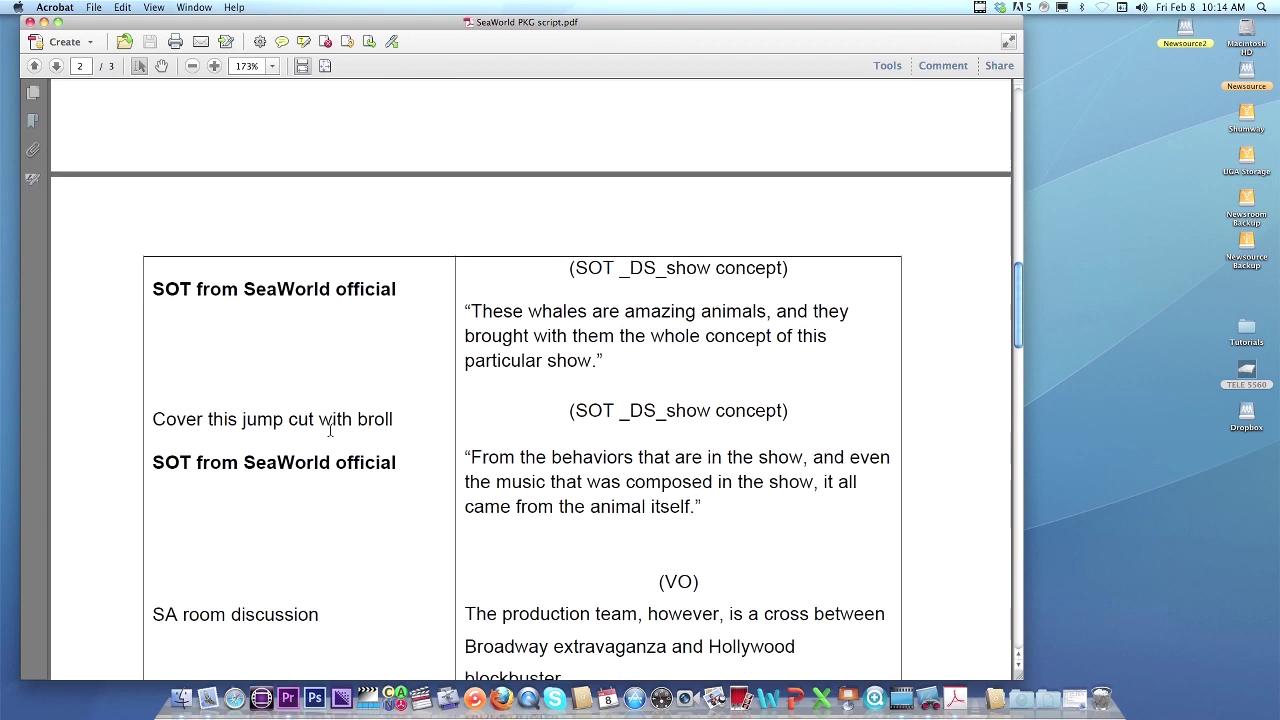
pyautogui.scroll(-6, 604, 421)
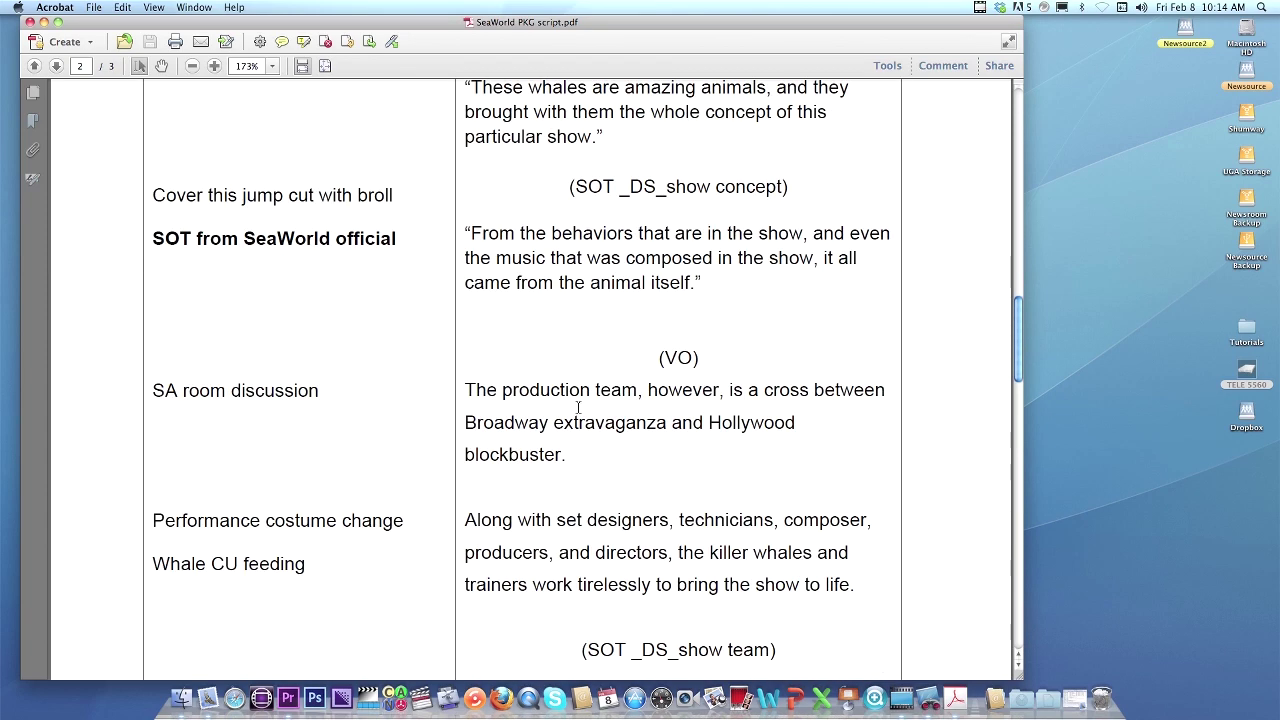
pyautogui.scroll(-10, 580, 432)
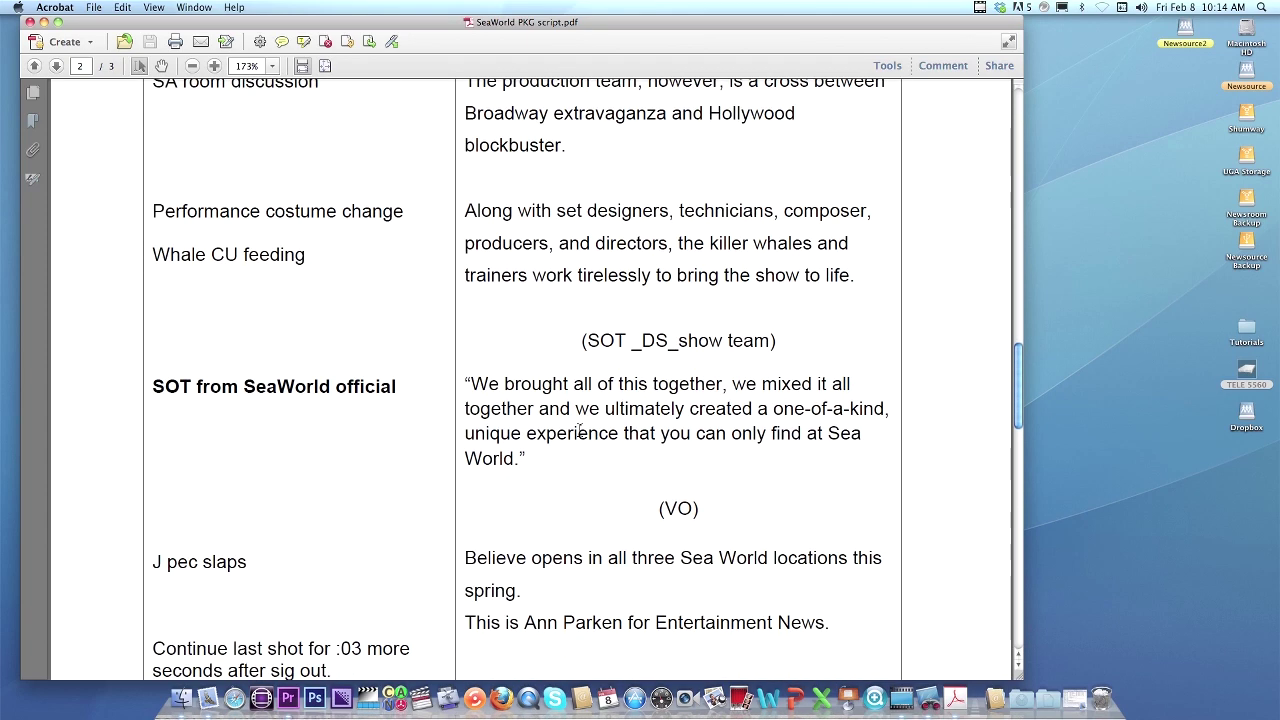
pyautogui.scroll(-1, 579, 431)
pyautogui.scroll(-10, 636, 468)
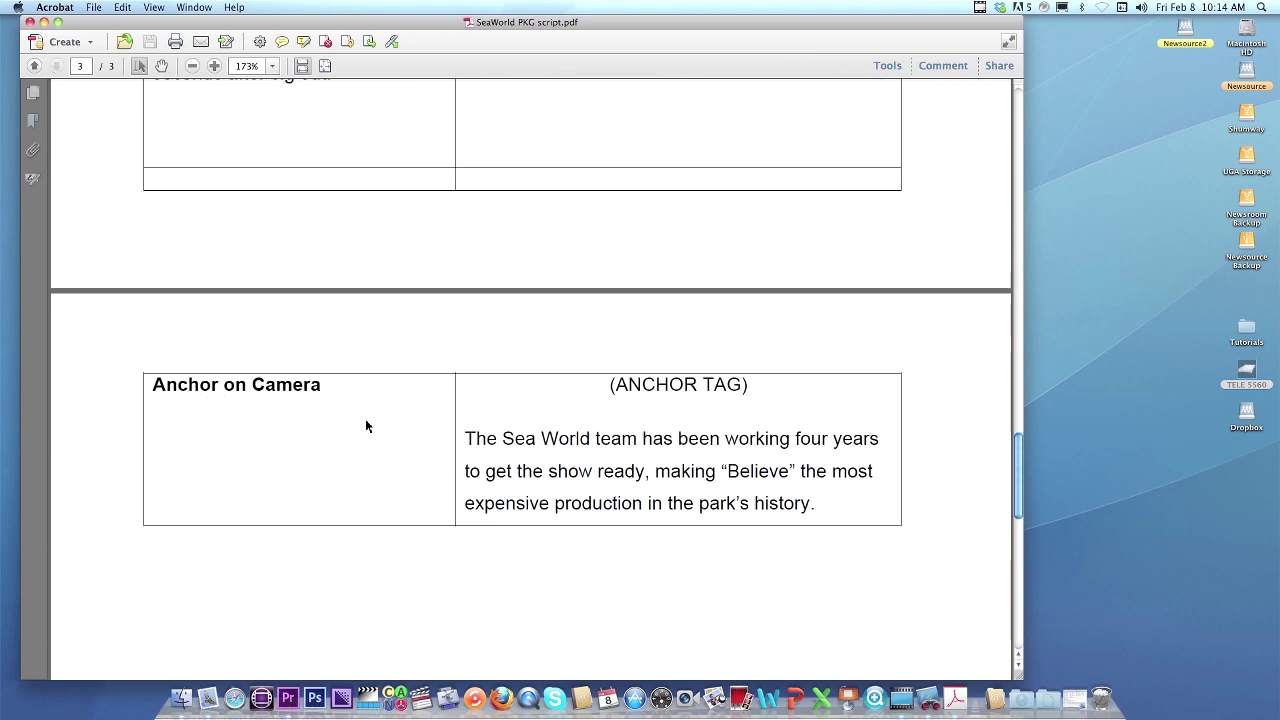
pyautogui.scroll(20, 501, 420)
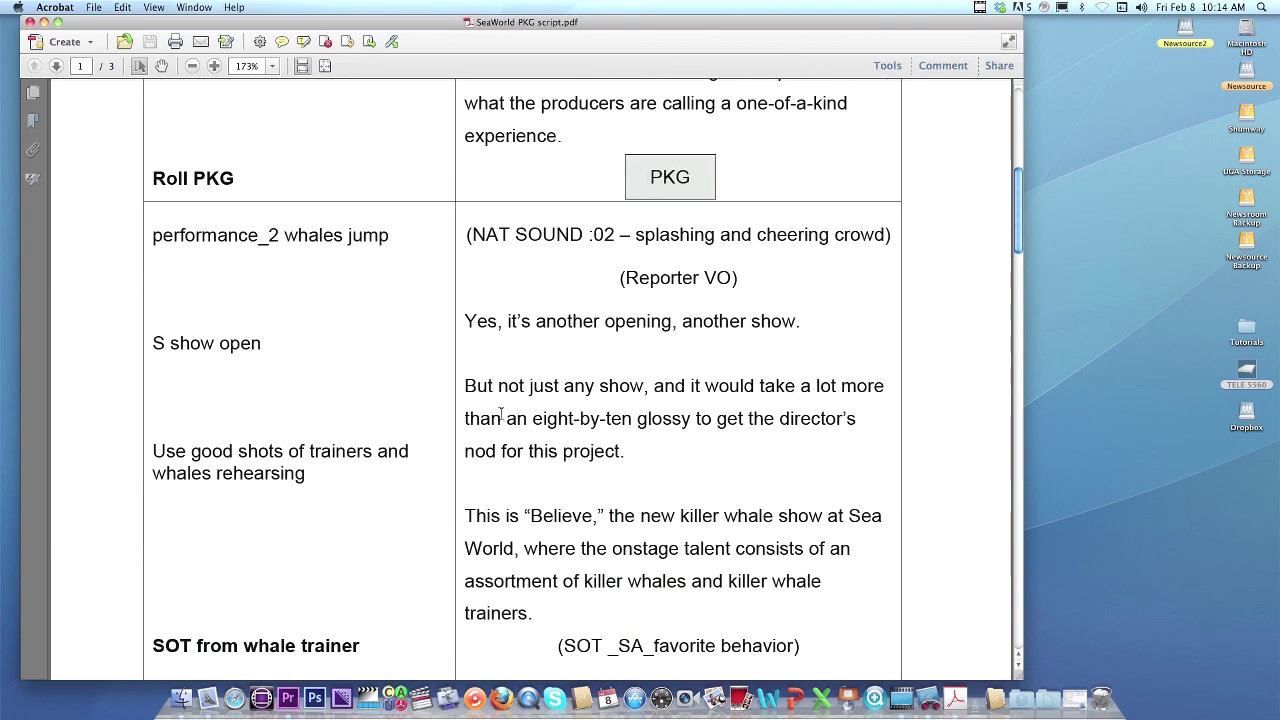
pyautogui.scroll(8, 500, 418)
pyautogui.scroll(-4, 353, 216)
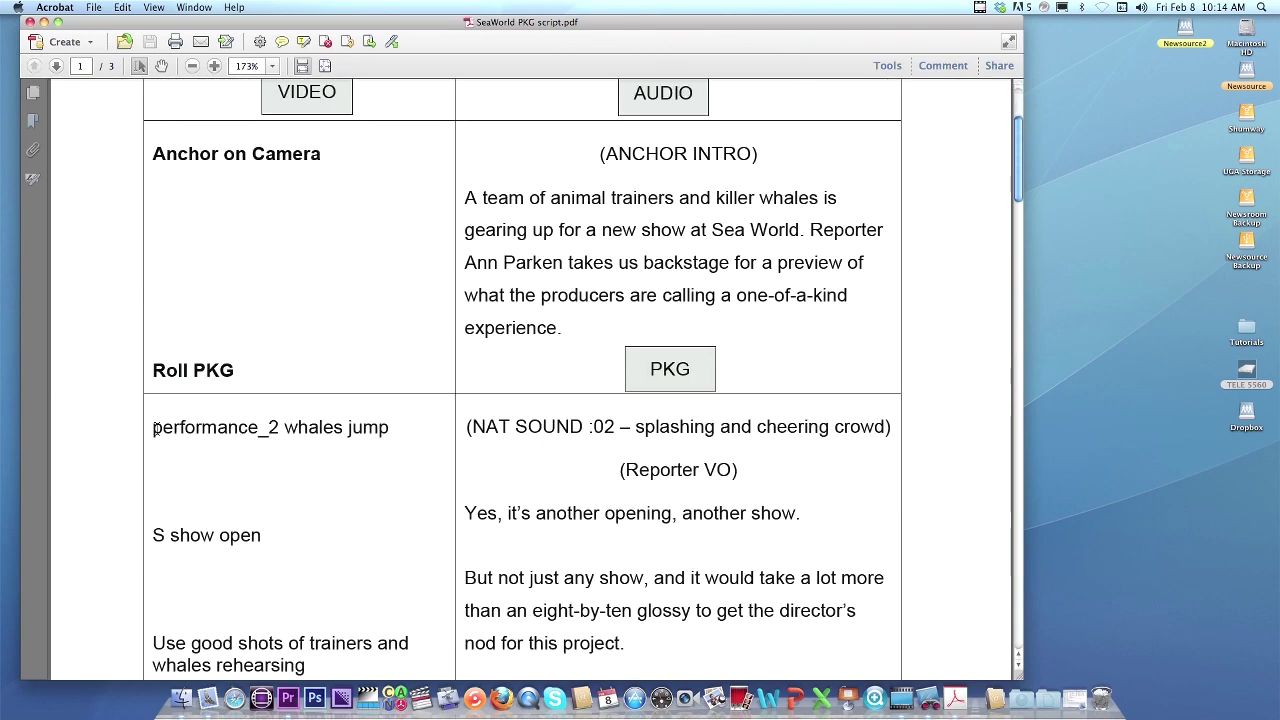
# Highlight the performance_2 whales jump shot and its two-second nat sound cue in the script
pyautogui.moveTo(153, 427); pyautogui.dragTo(400, 421)
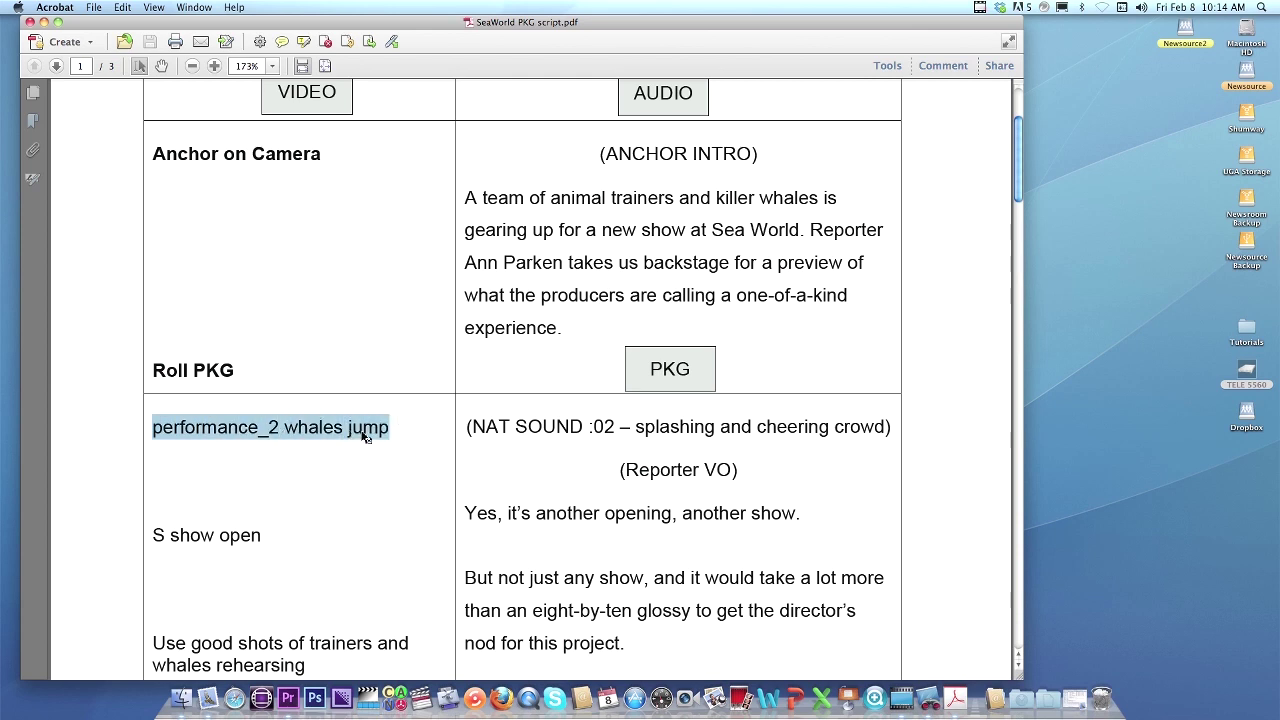
pyautogui.moveTo(511, 427); pyautogui.dragTo(622, 432)
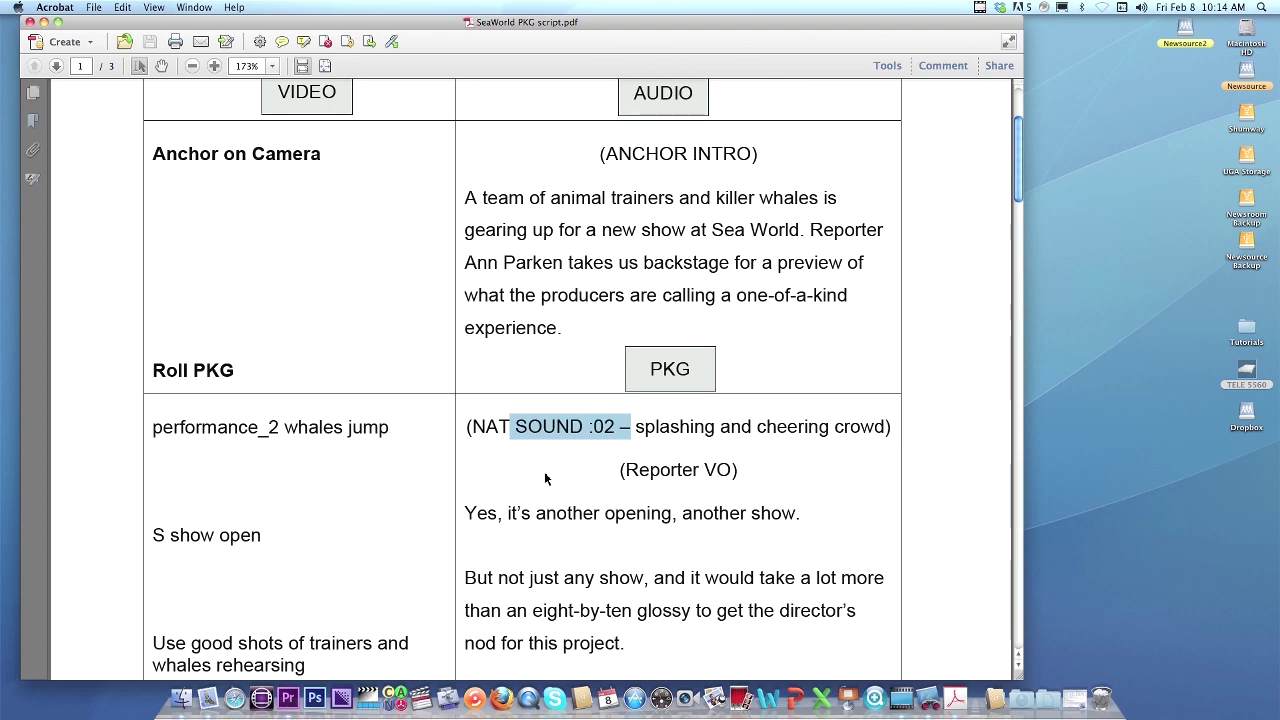
pyautogui.moveTo(155, 428); pyautogui.dragTo(822, 427)
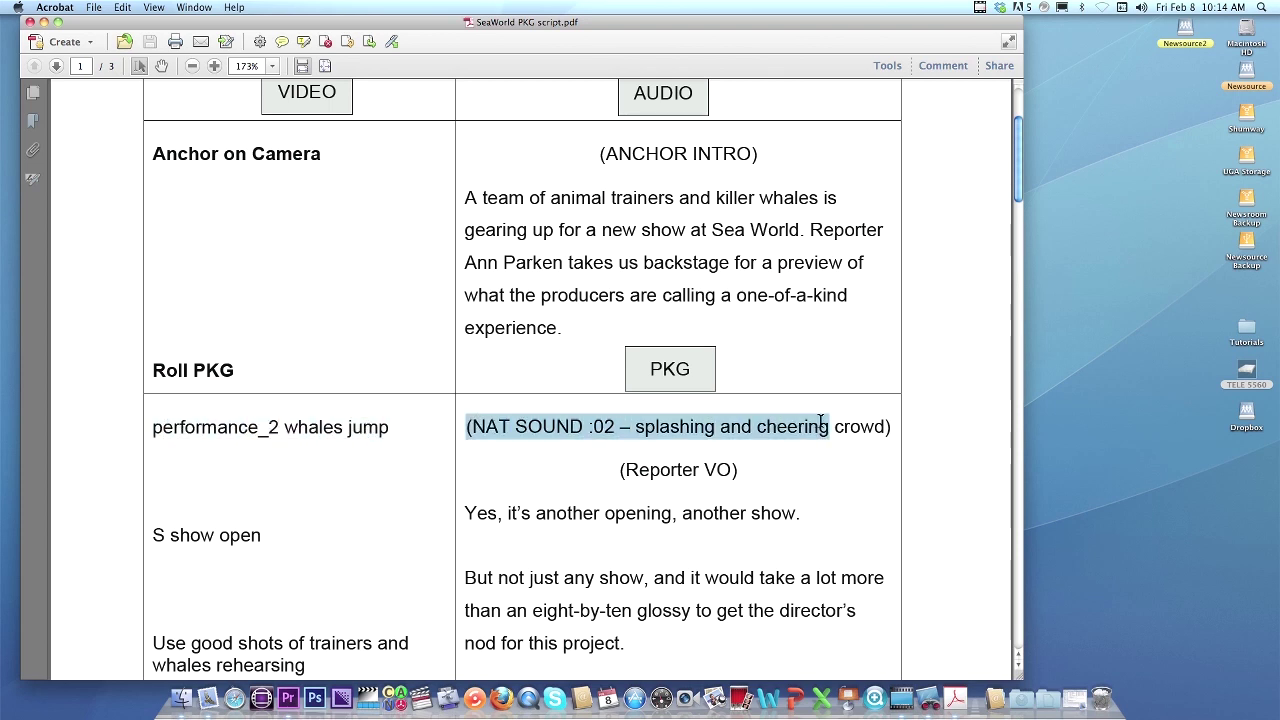
pyautogui.click(212, 432)
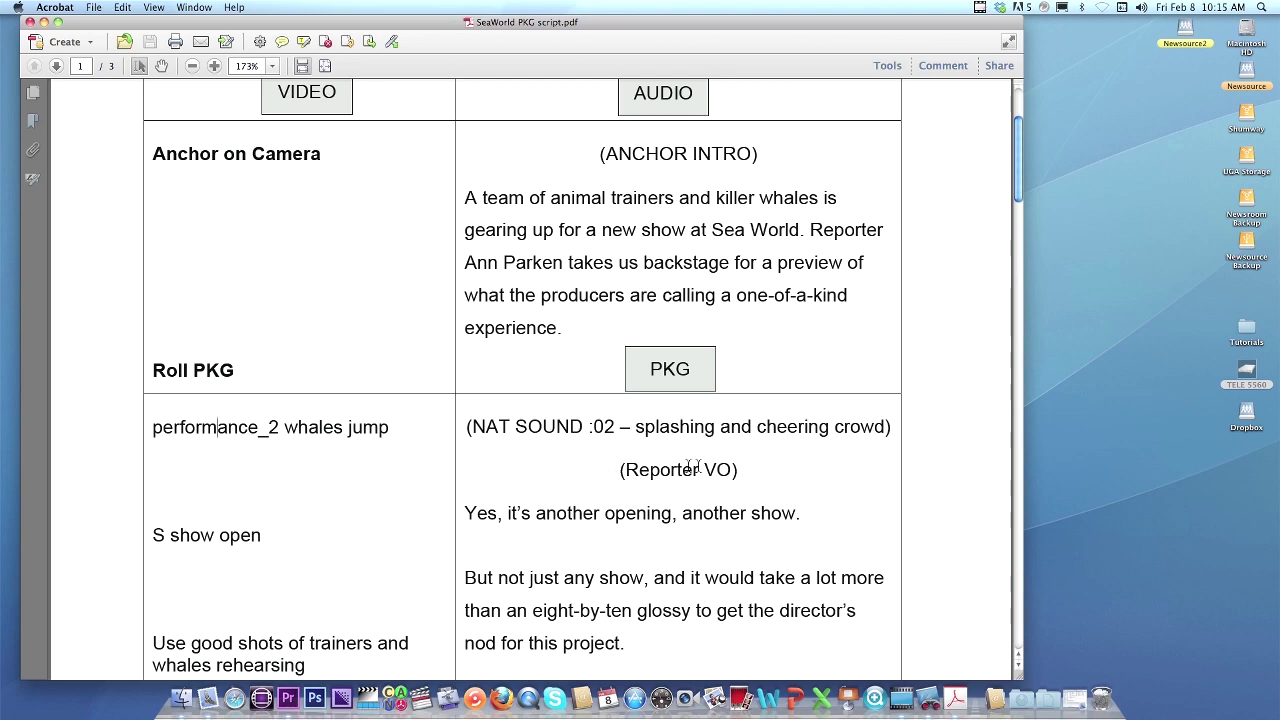
# Scroll to the end of the script table and put the PDF window away
pyautogui.scroll(-5, 700, 489)
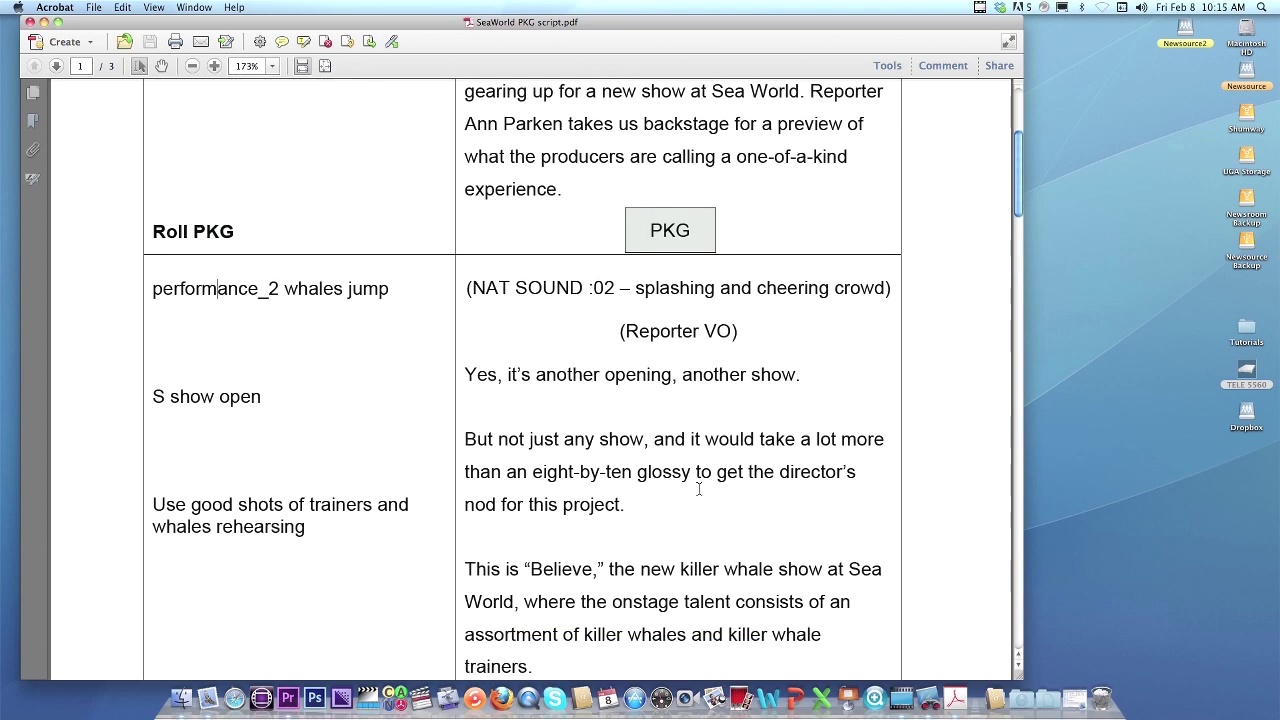
pyautogui.scroll(-8, 673, 426)
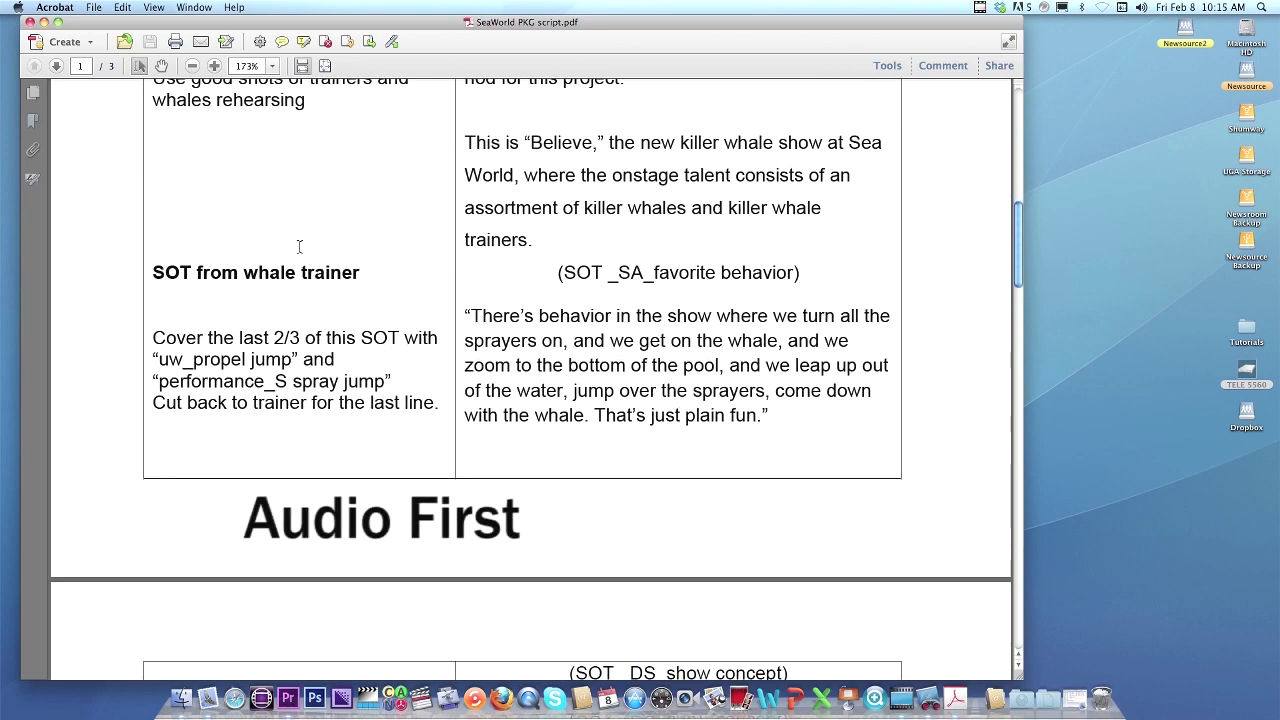
pyautogui.scroll(-7, 585, 258)
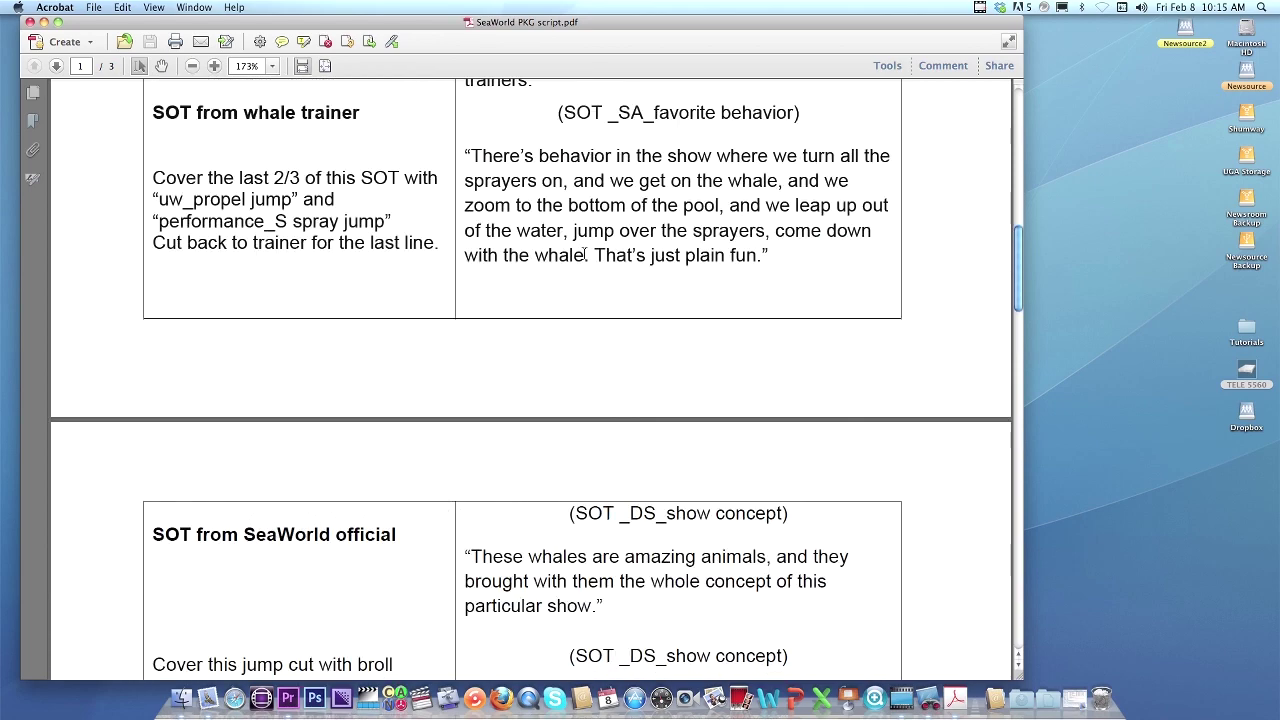
pyautogui.scroll(-14, 585, 258)
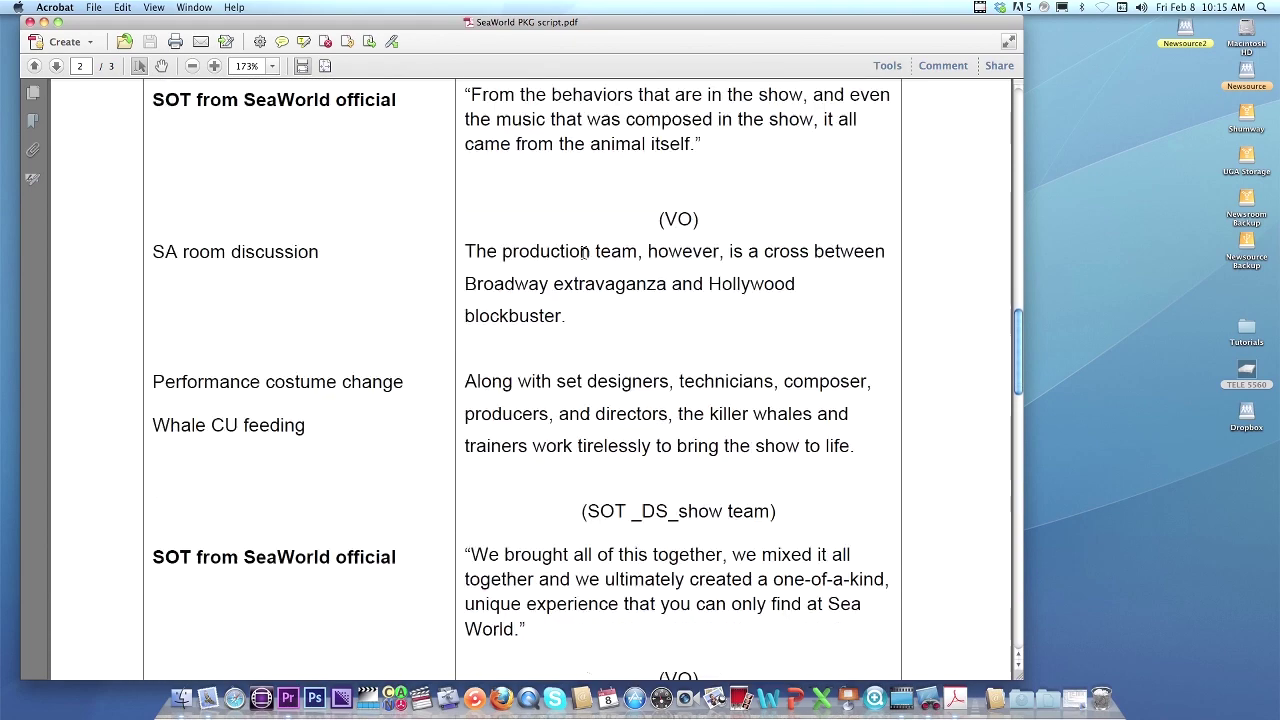
pyautogui.scroll(-5, 583, 252)
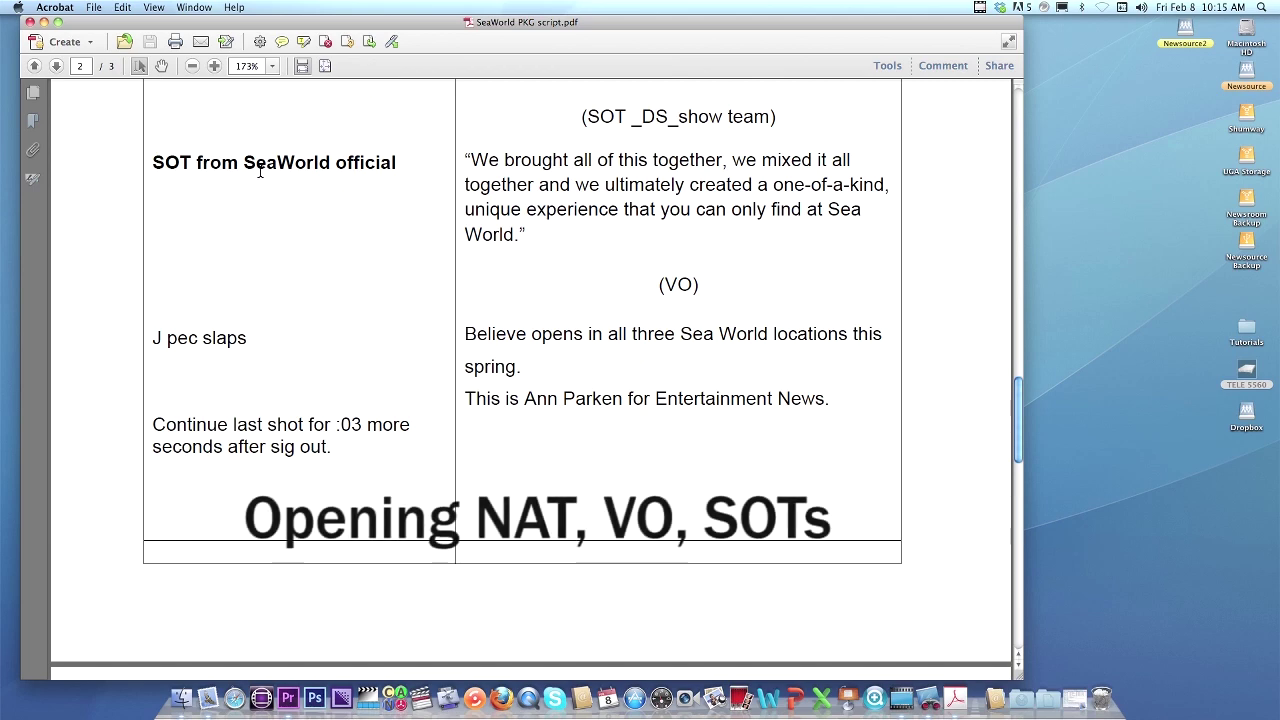
pyautogui.click(30, 22)
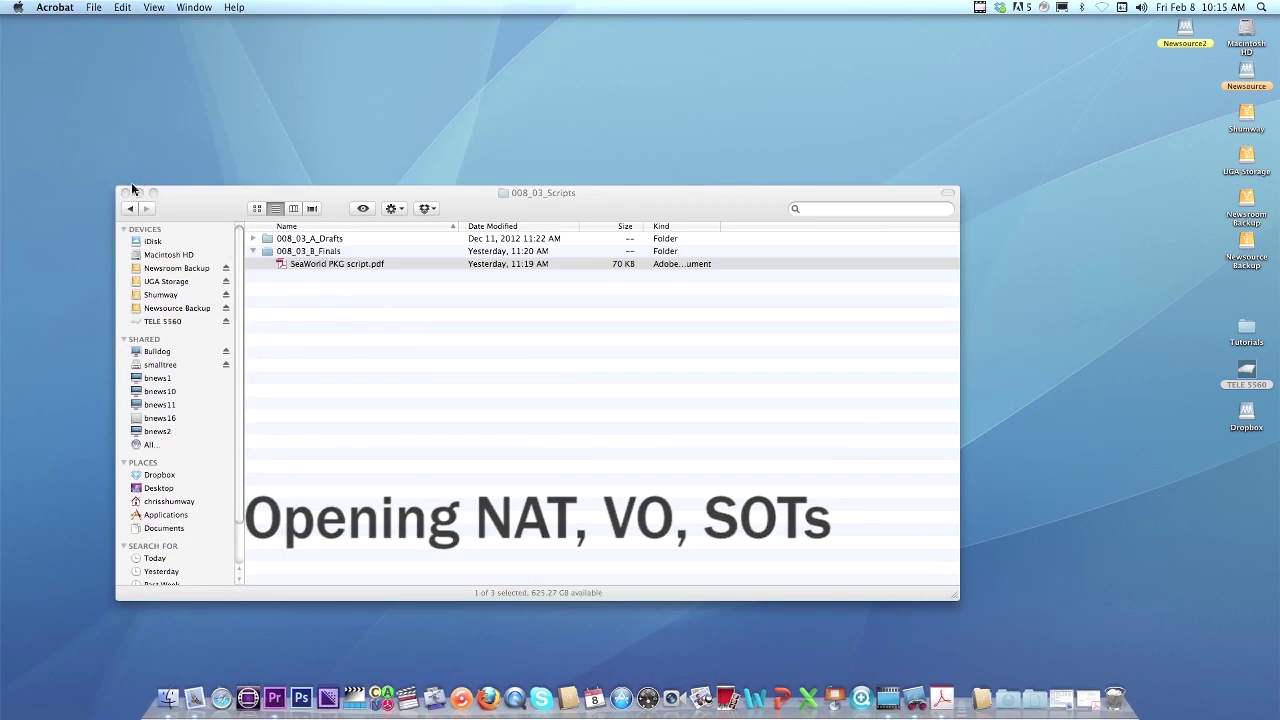
# Close the scripts folder, return to Premiere, and open Broll, Reporter VO and SOTs in their own bins
pyautogui.click(124, 192)
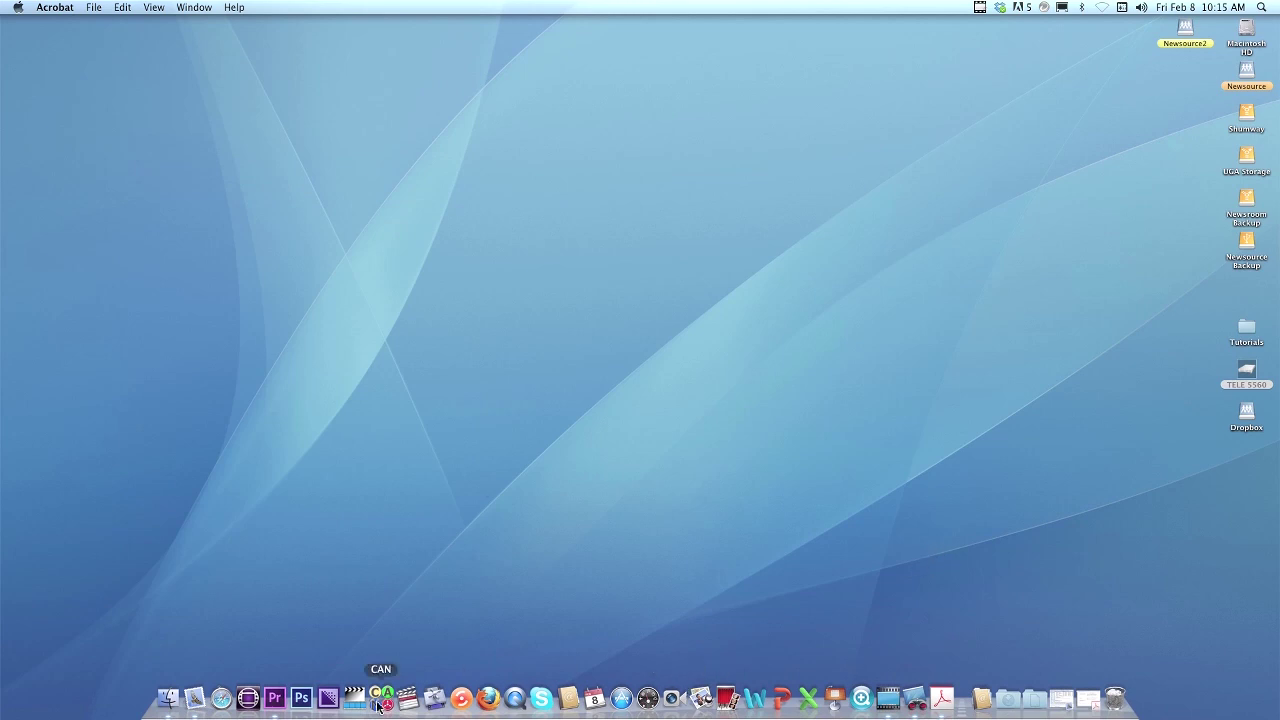
pyautogui.click(274, 698)
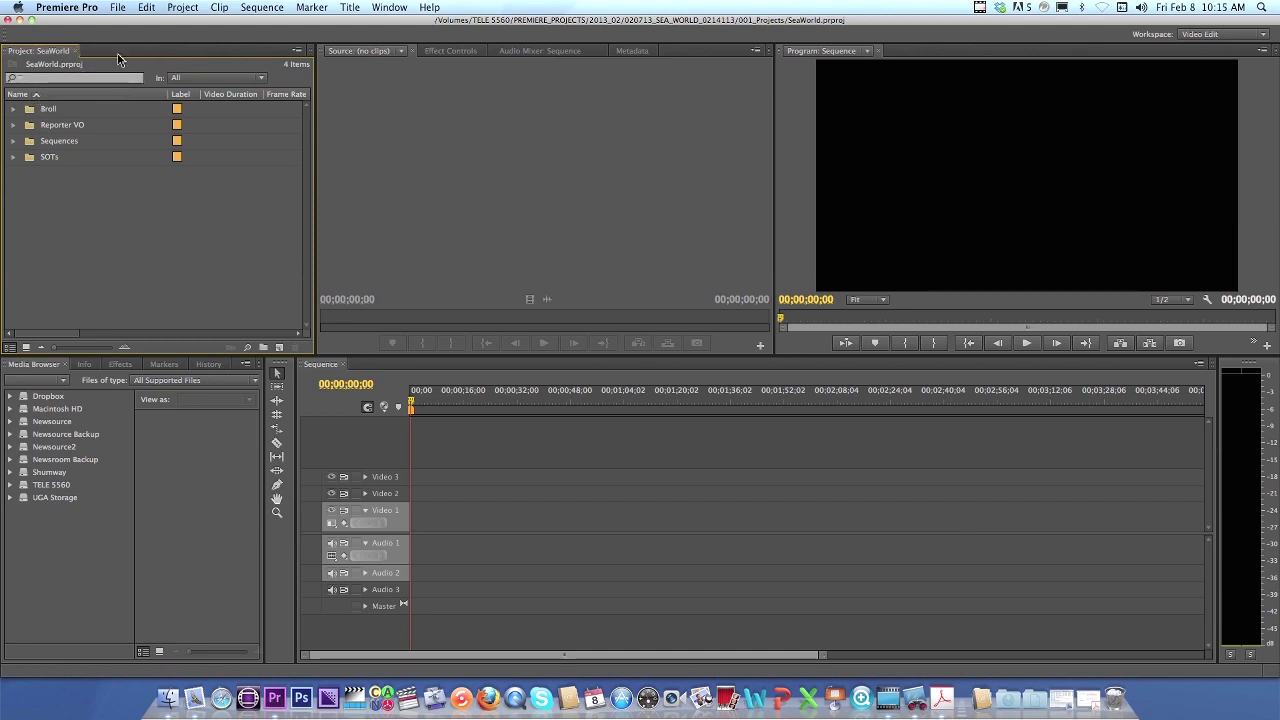
pyautogui.doubleClick(31, 110)
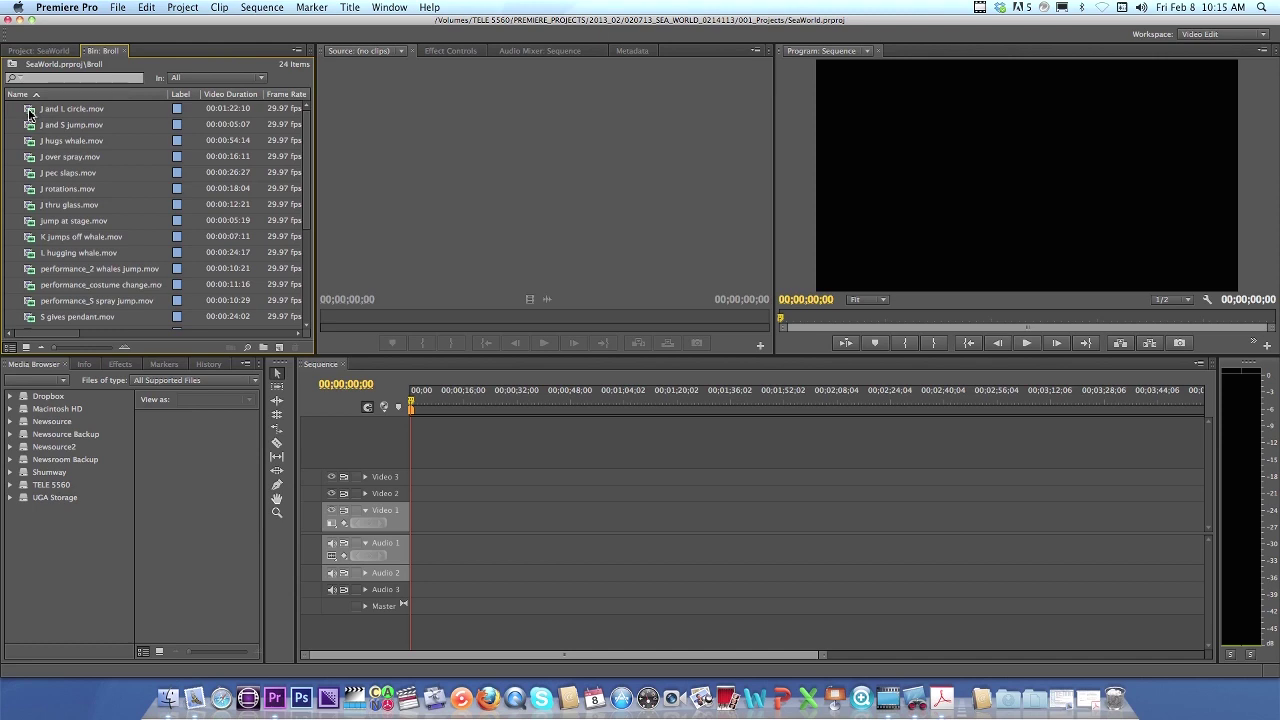
pyautogui.click(38, 50)
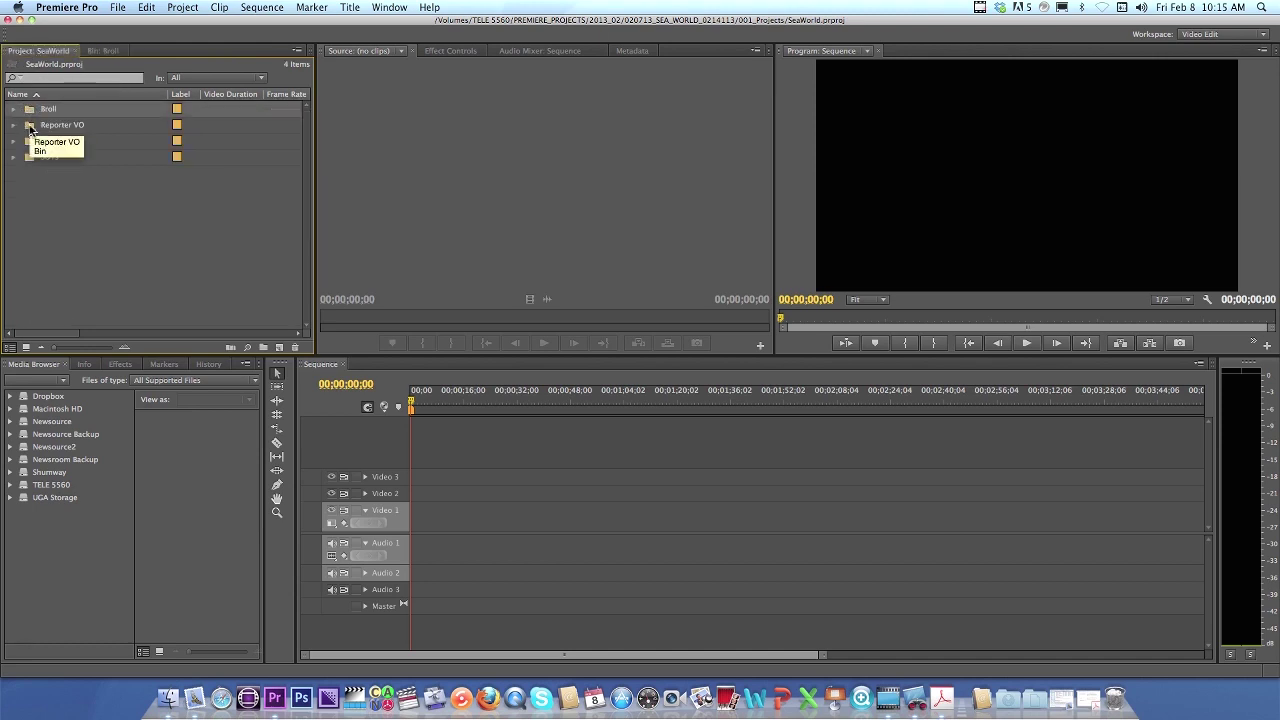
pyautogui.doubleClick(30, 127)
pyautogui.click(38, 50)
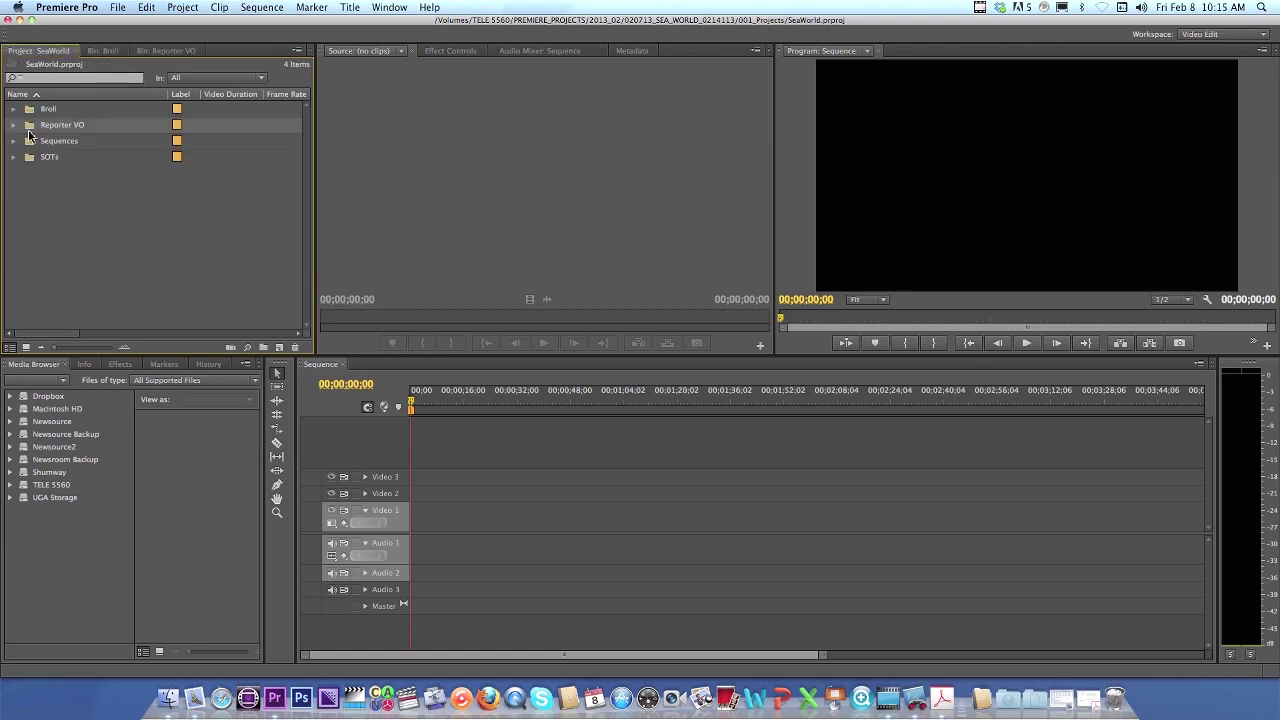
pyautogui.doubleClick(30, 157)
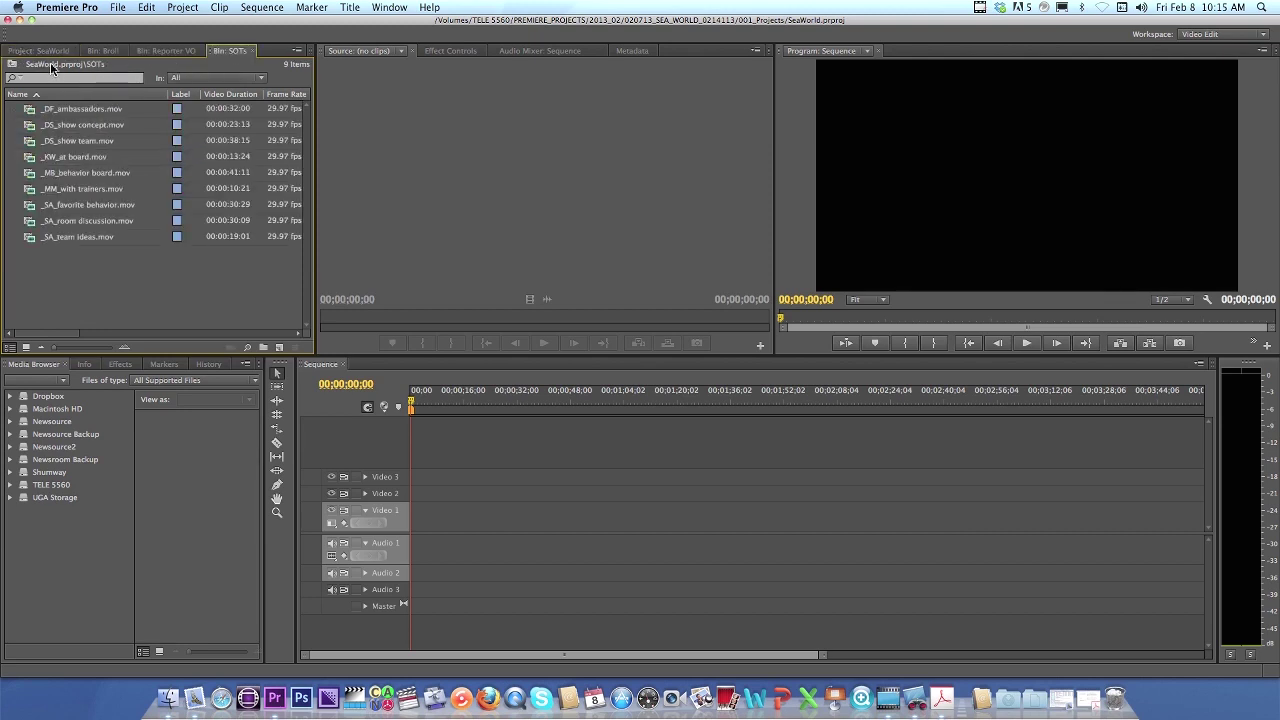
pyautogui.click(52, 65)
# Expand Sequences to check its Sequence item, collapse it, and select the Broll folder
pyautogui.click(14, 141)
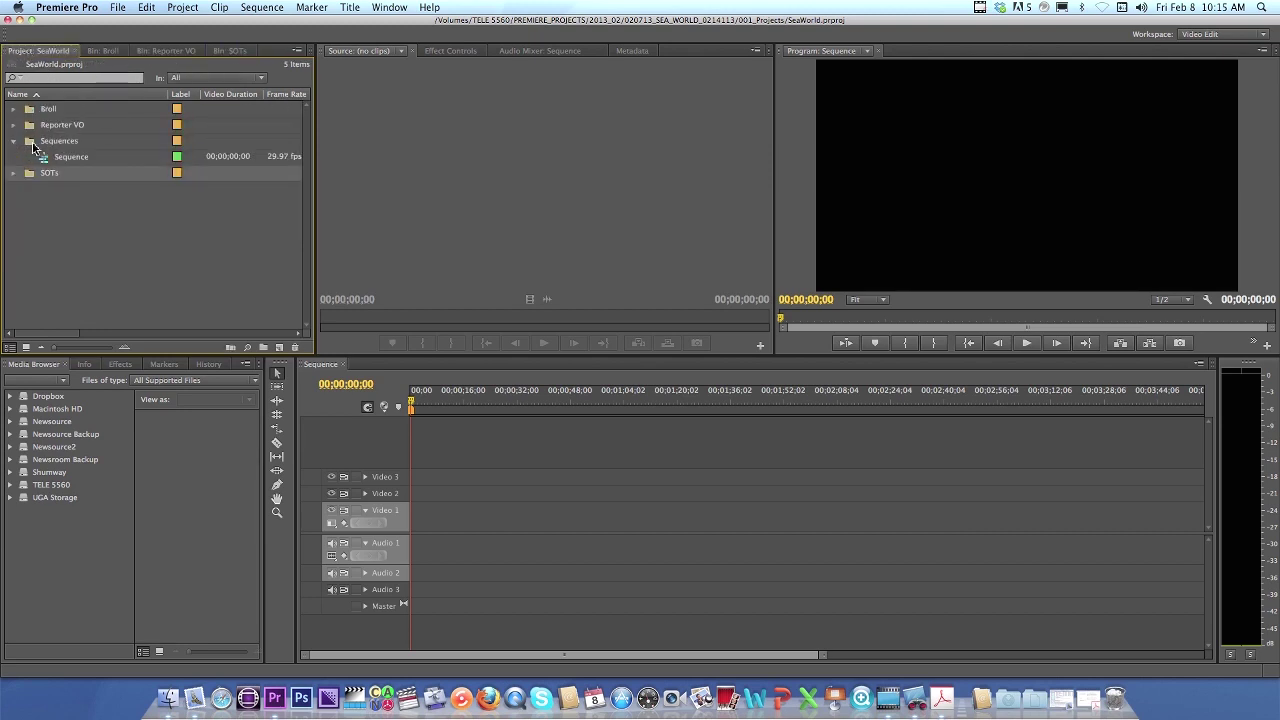
pyautogui.click(59, 160)
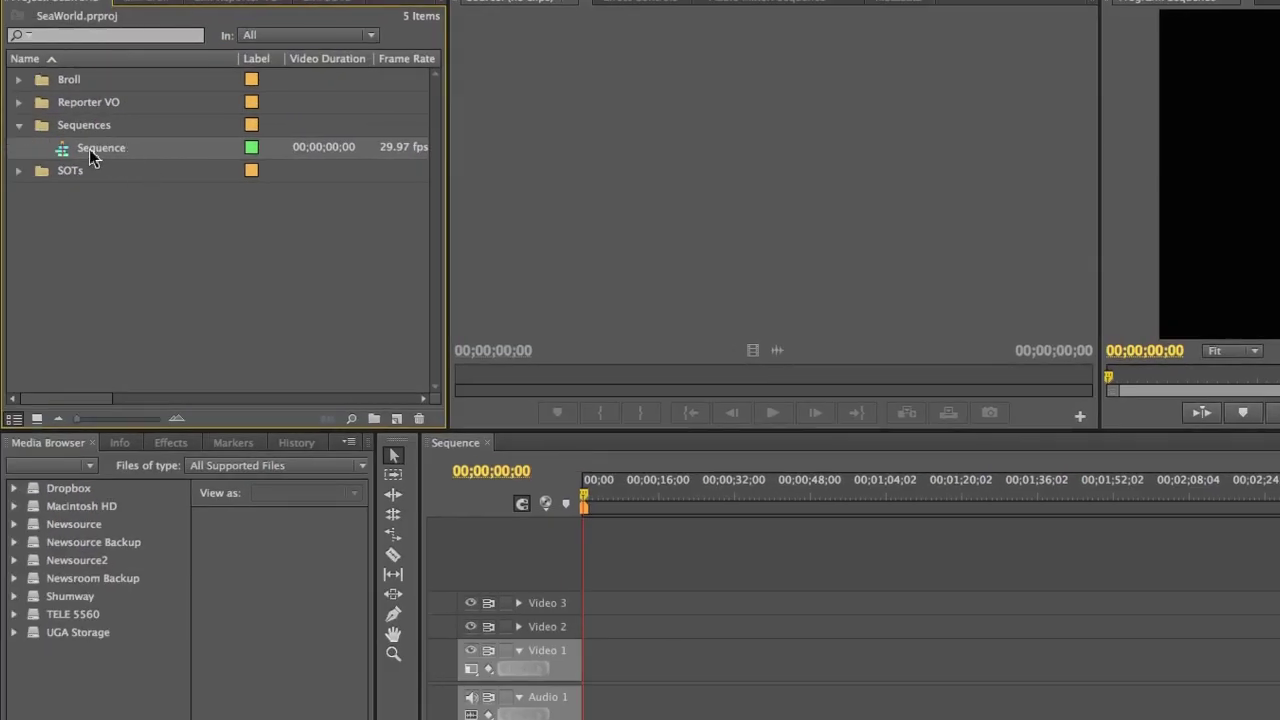
pyautogui.click(19, 125)
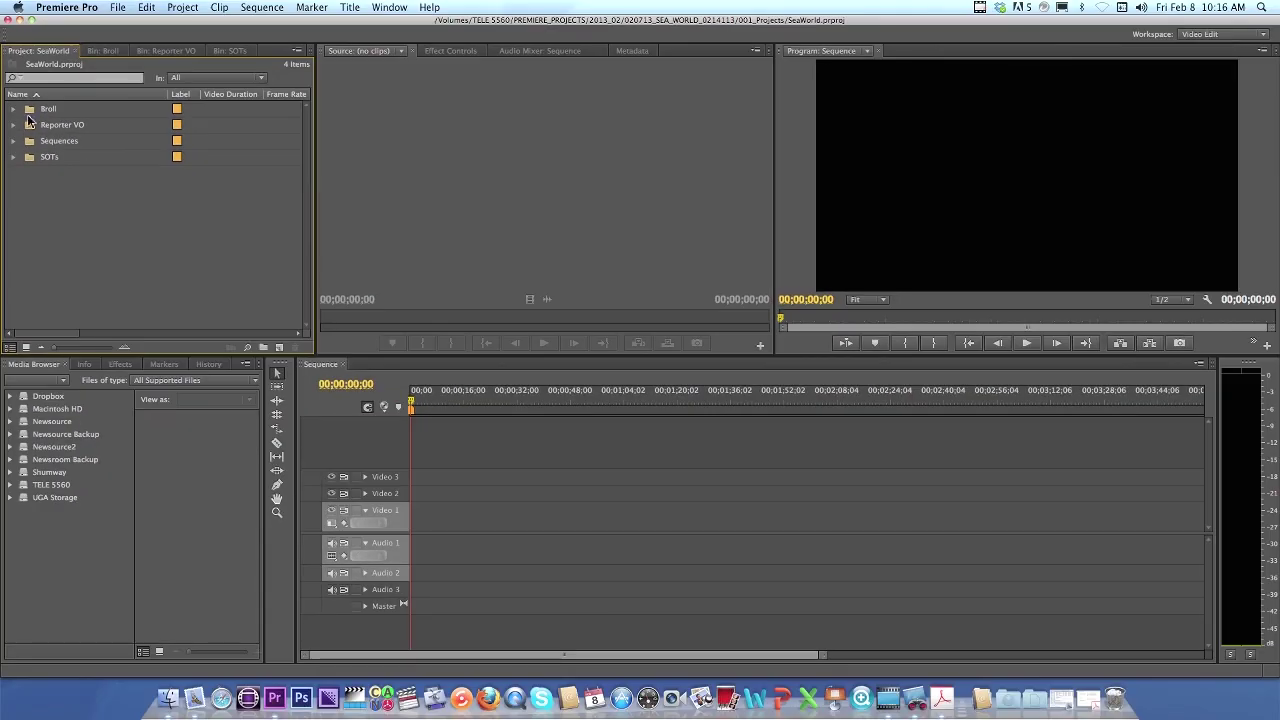
pyautogui.click(41, 86)
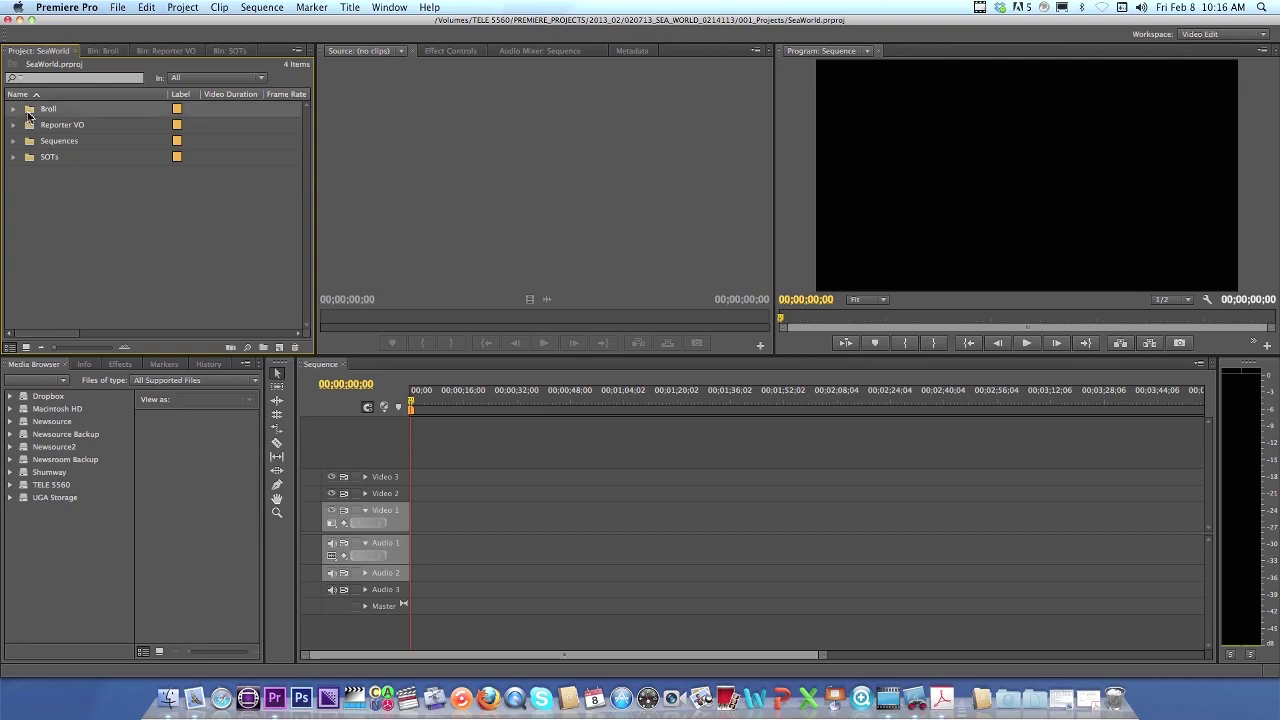
# Re-check the SeaWorld PKG script, then put it away again
pyautogui.click(943, 700)
pyautogui.scroll(10, 722, 395)
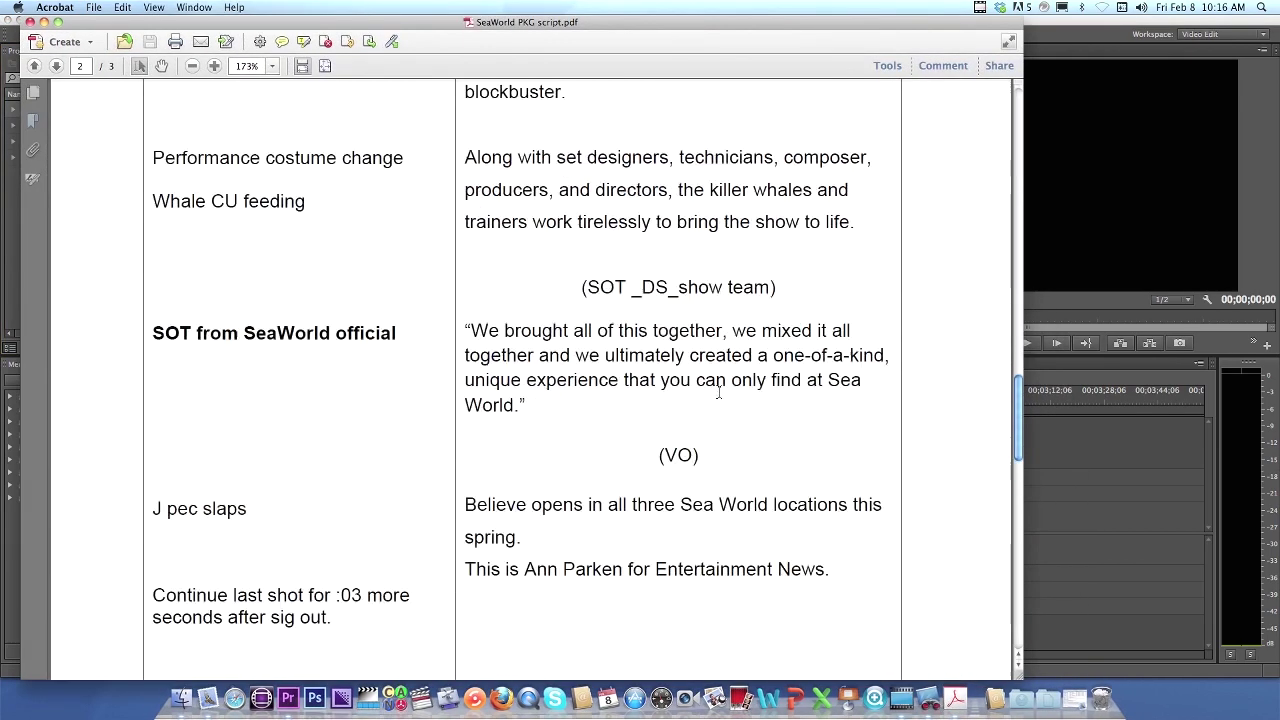
pyautogui.scroll(15, 719, 399)
pyautogui.scroll(-4, 225, 475)
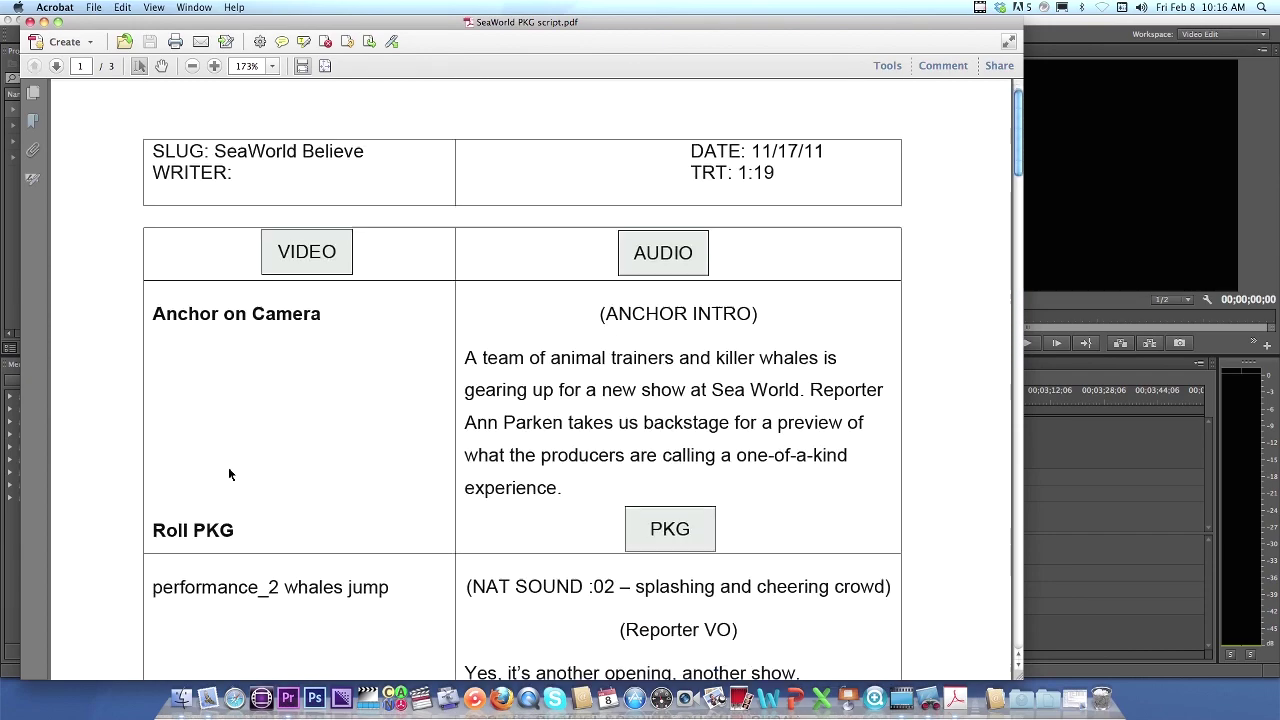
pyautogui.click(44, 21)
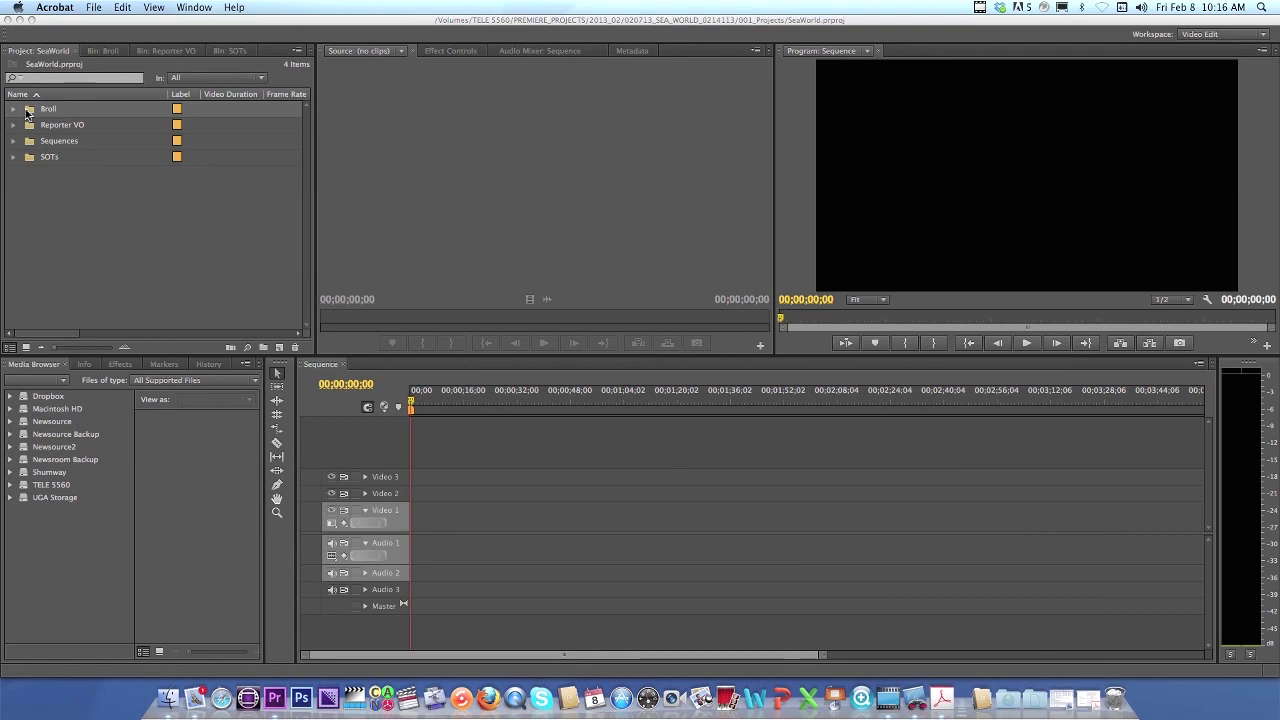
# Load performance_2 whales jump.mov from the Broll bin into the Source Monitor and scrub it
pyautogui.click(112, 68)
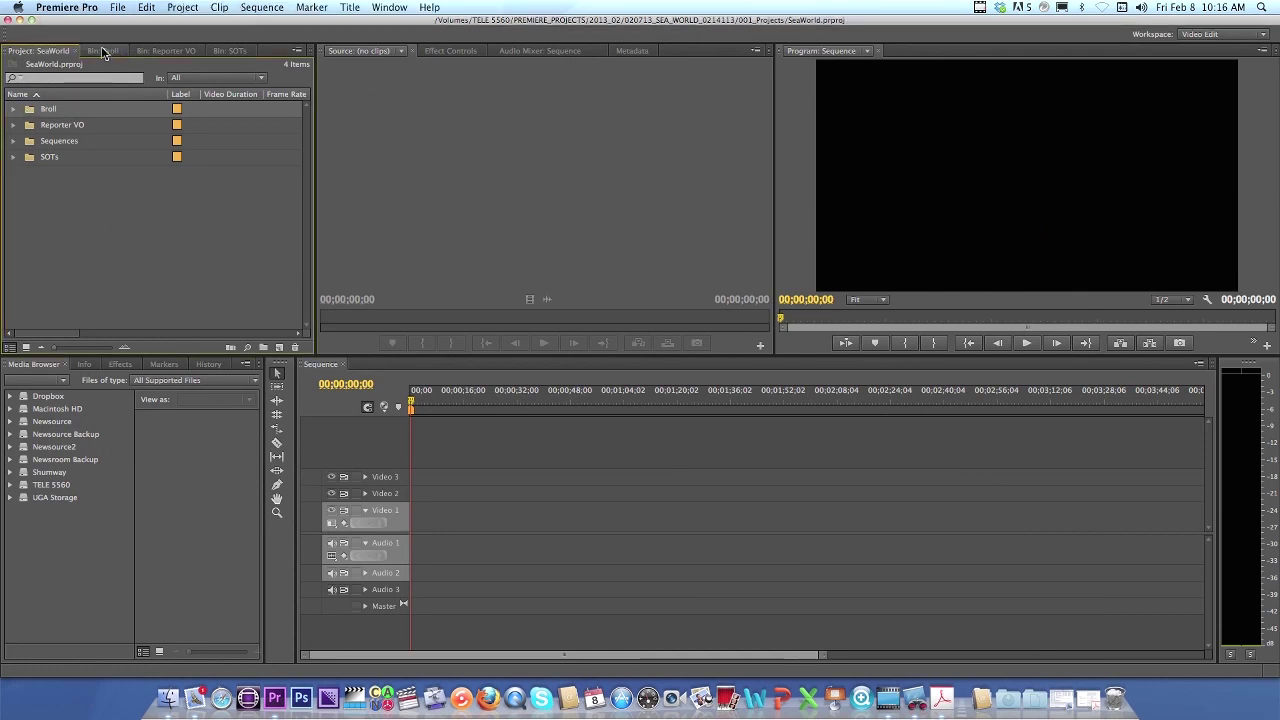
pyautogui.click(106, 51)
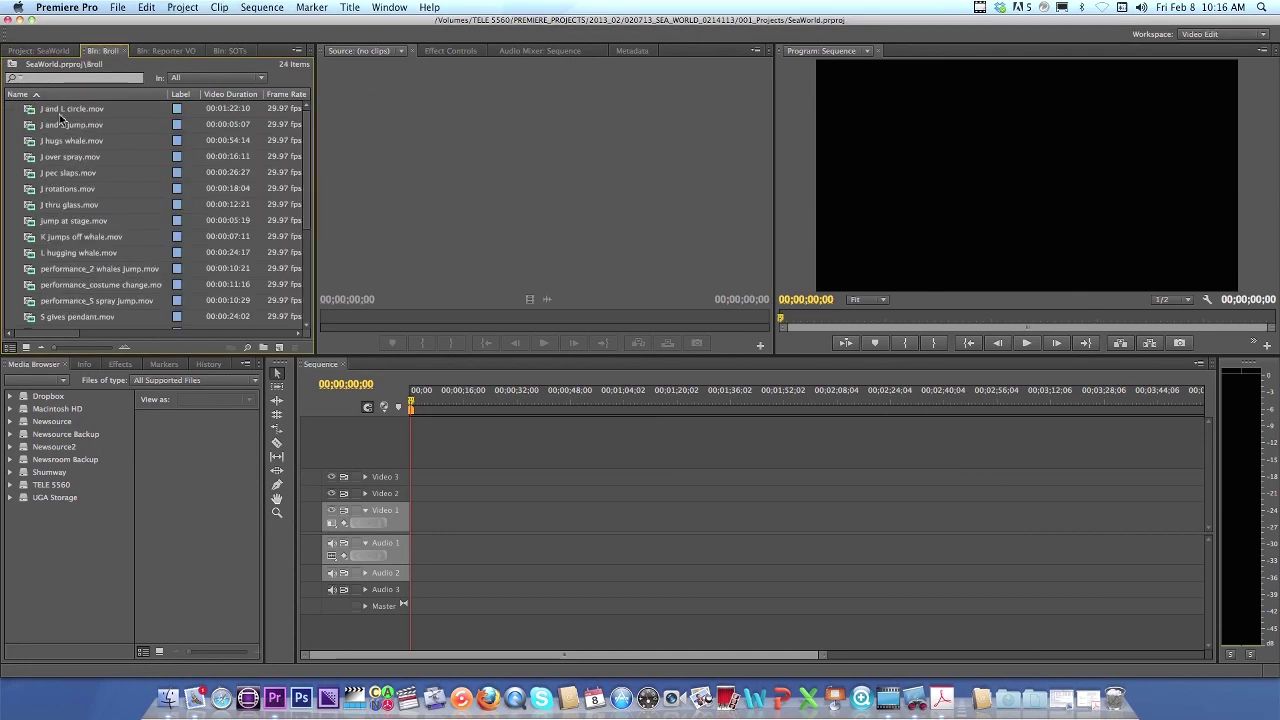
pyautogui.scroll(-3, 48, 176)
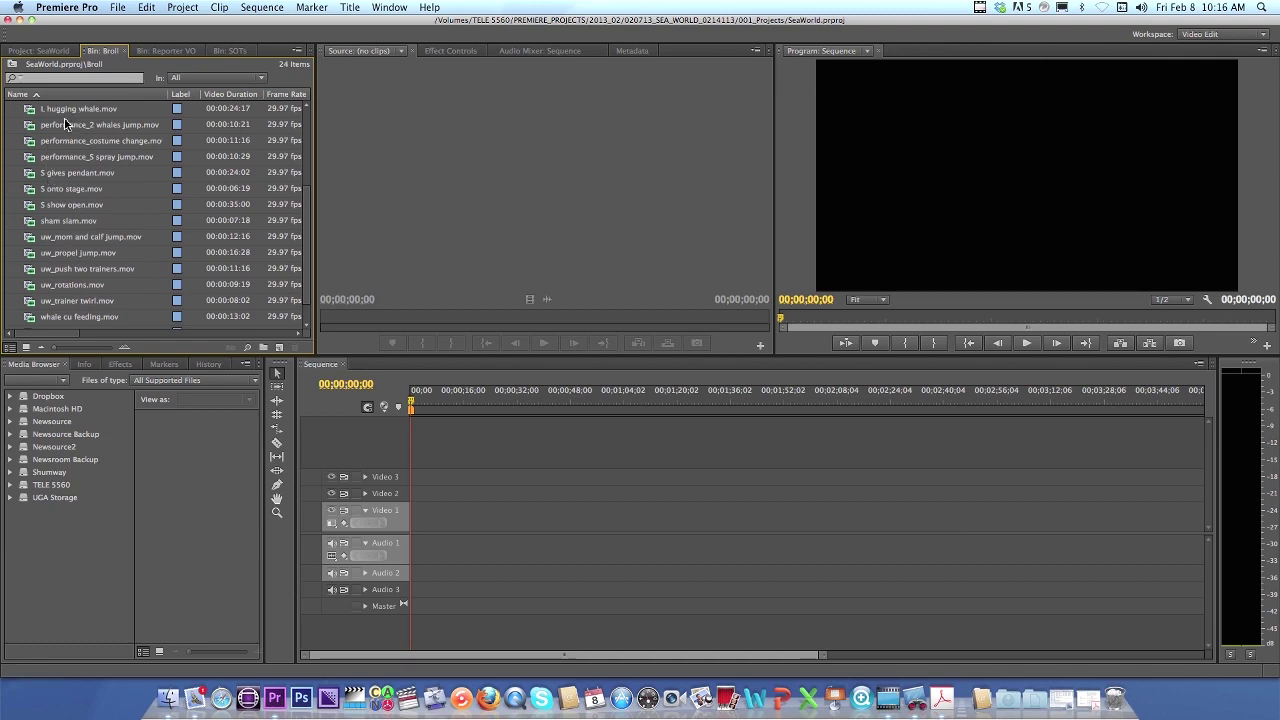
pyautogui.doubleClick(28, 130)
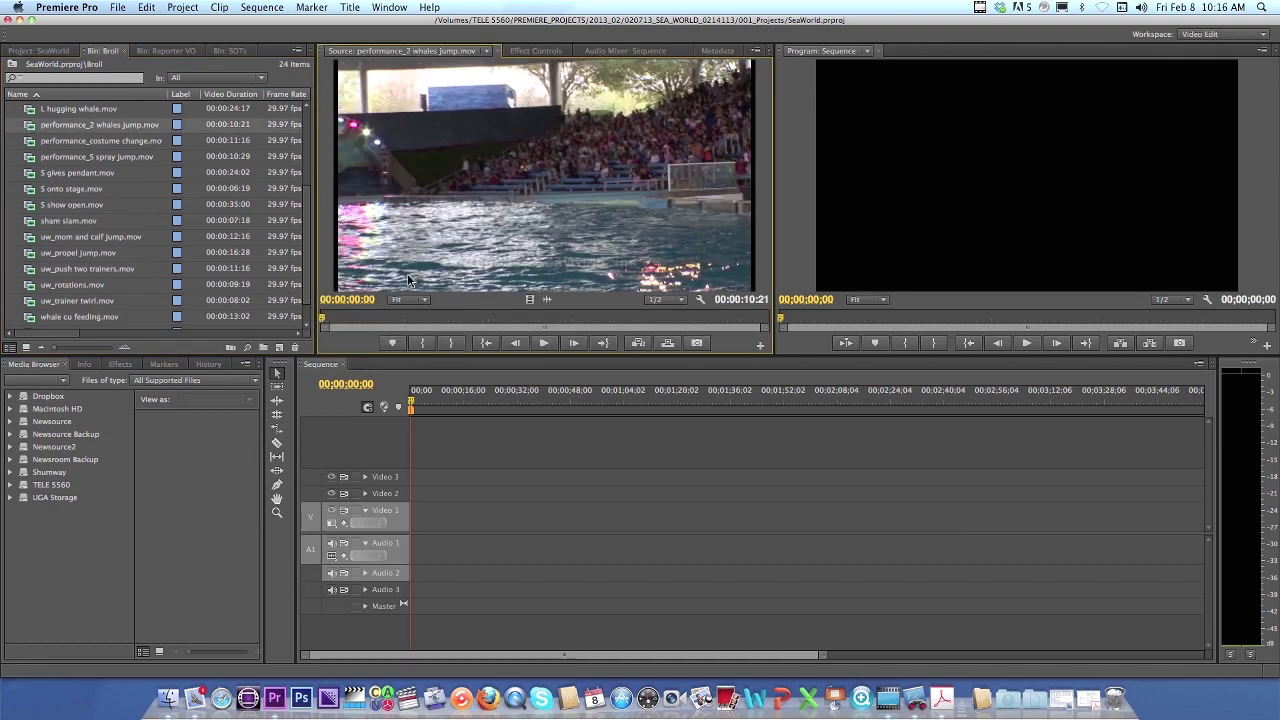
pyautogui.moveTo(324, 320); pyautogui.dragTo(365, 320)
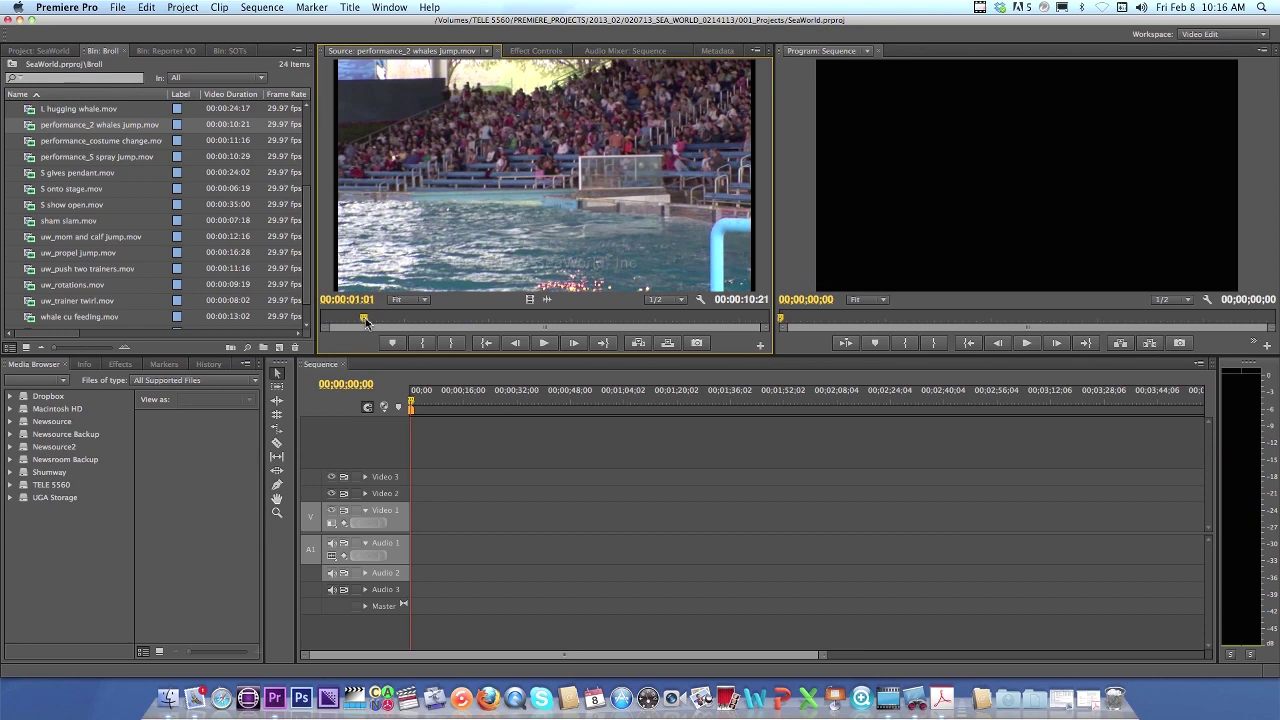
pyautogui.moveTo(366, 322); pyautogui.dragTo(456, 321)
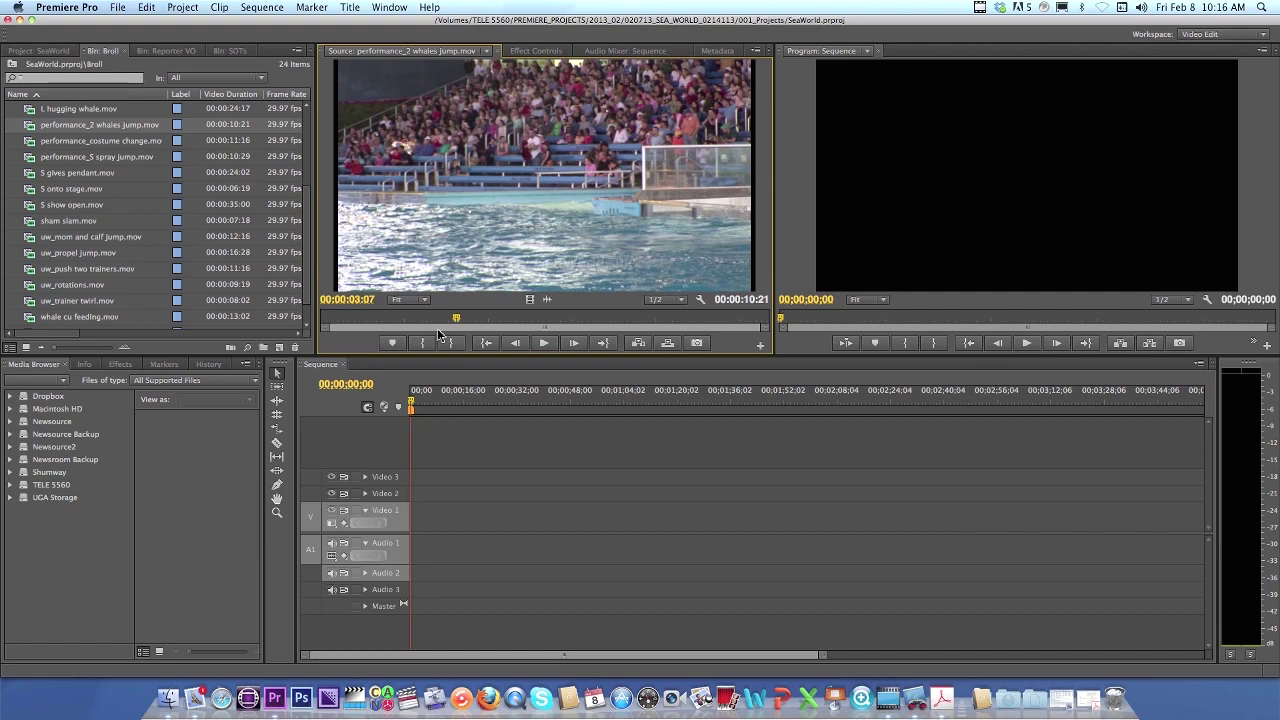
# Mark the clip In at 00:00:03:12 and Out at 00:00:09:29, then enlarge the timeline
pyautogui.press('space')
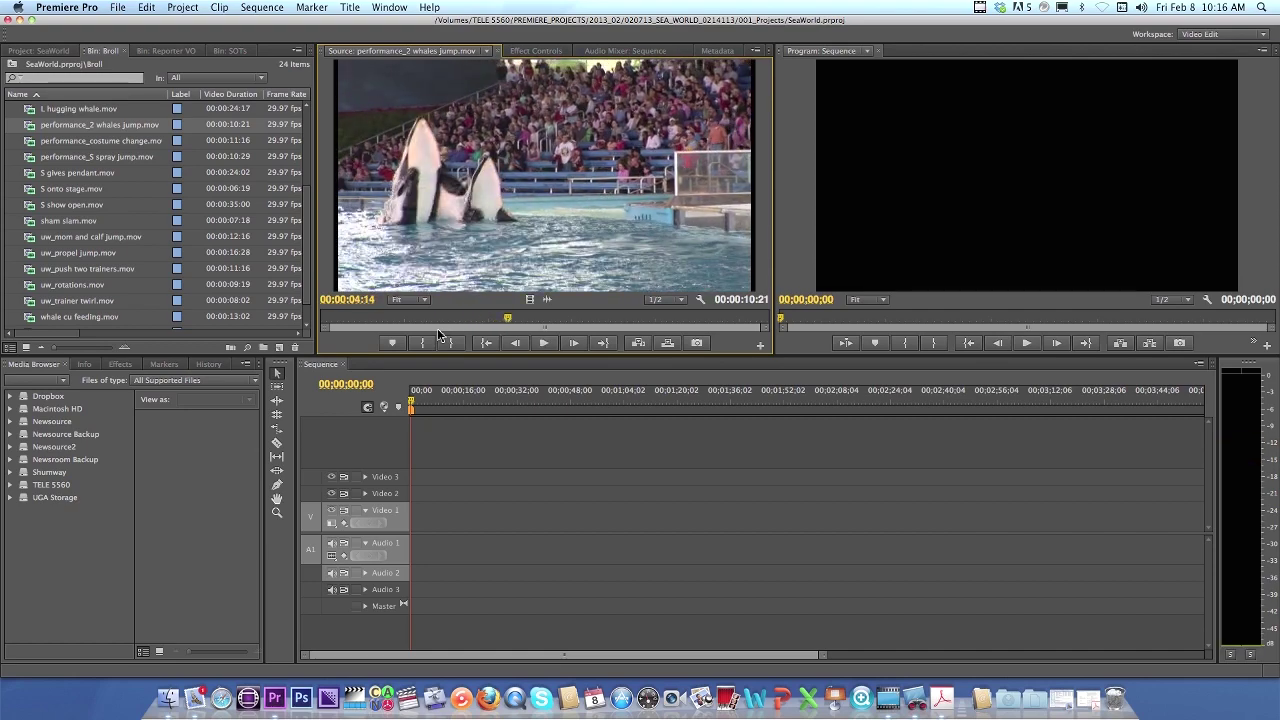
pyautogui.press('space')
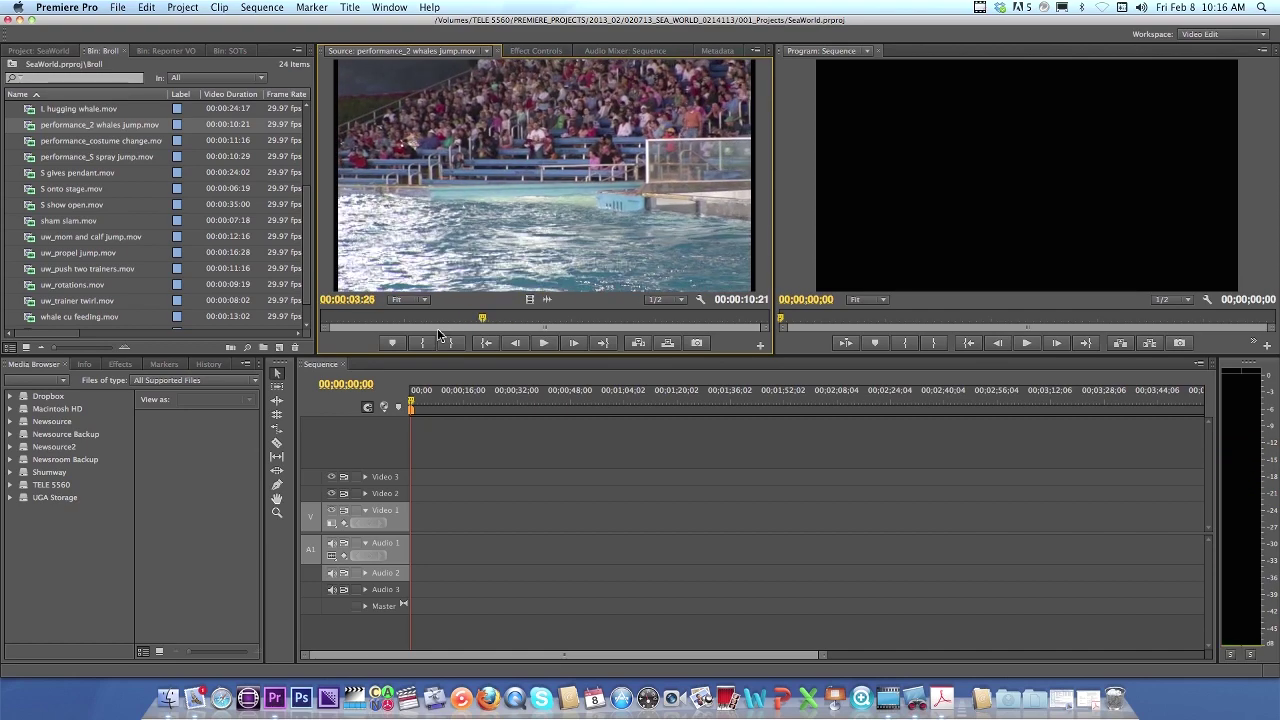
pyautogui.press('Left')
pyautogui.press('Left')
pyautogui.press('Left')
pyautogui.press('Left')
pyautogui.press('Left')
pyautogui.press('Left')
pyautogui.press('Left')
pyautogui.press('Left')
pyautogui.press('Left')
pyautogui.press('Left')
pyautogui.press('Left')
pyautogui.press('Left')
pyautogui.press('Left')
pyautogui.press('Left')
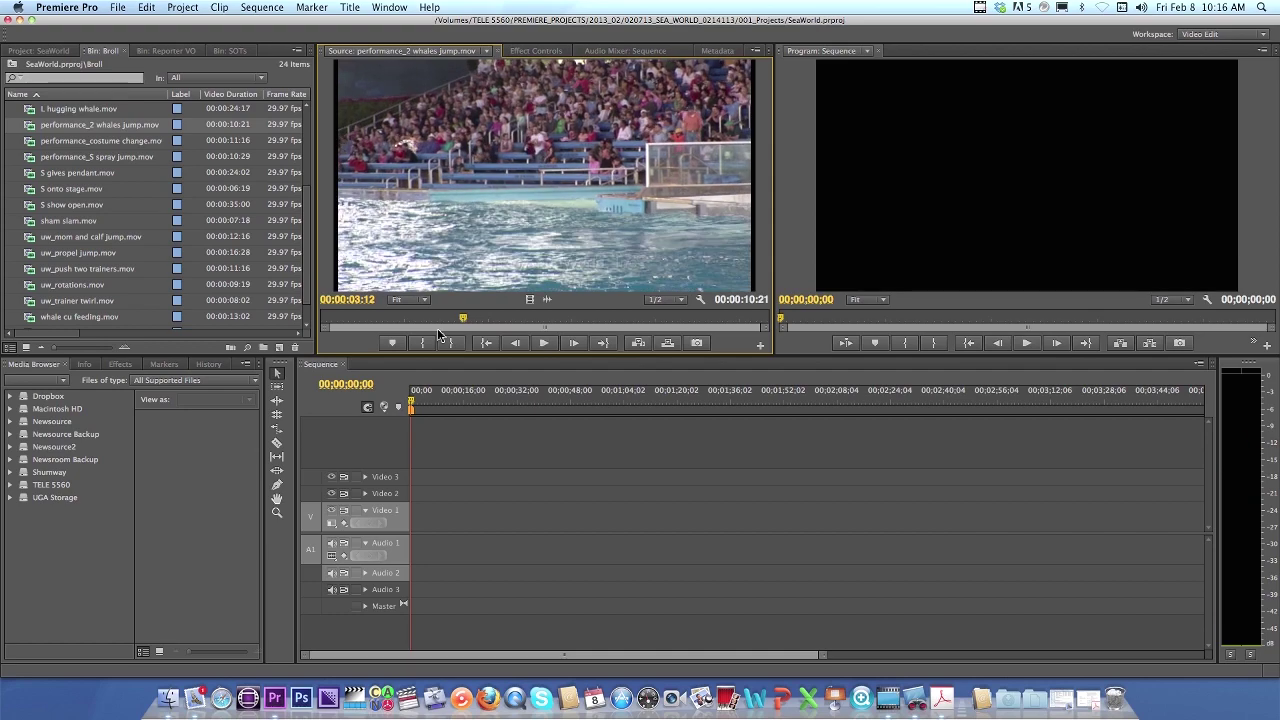
pyautogui.press('i')
pyautogui.press('space')
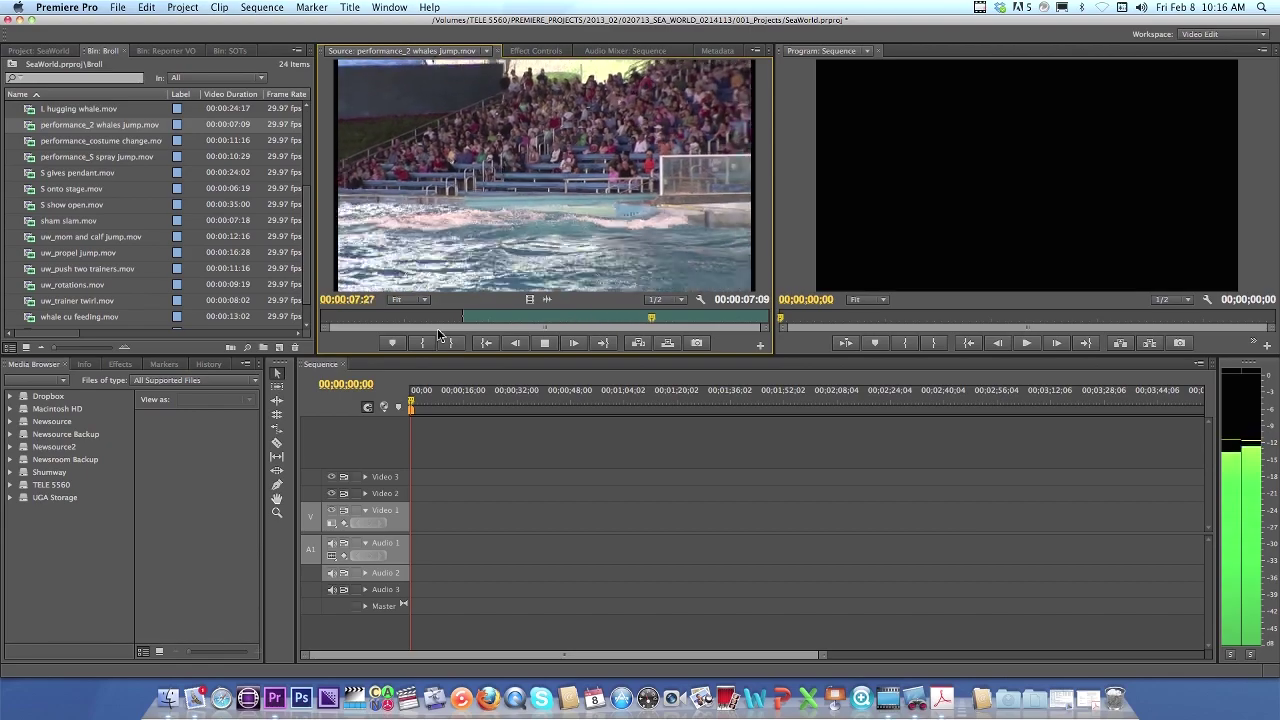
pyautogui.press('space')
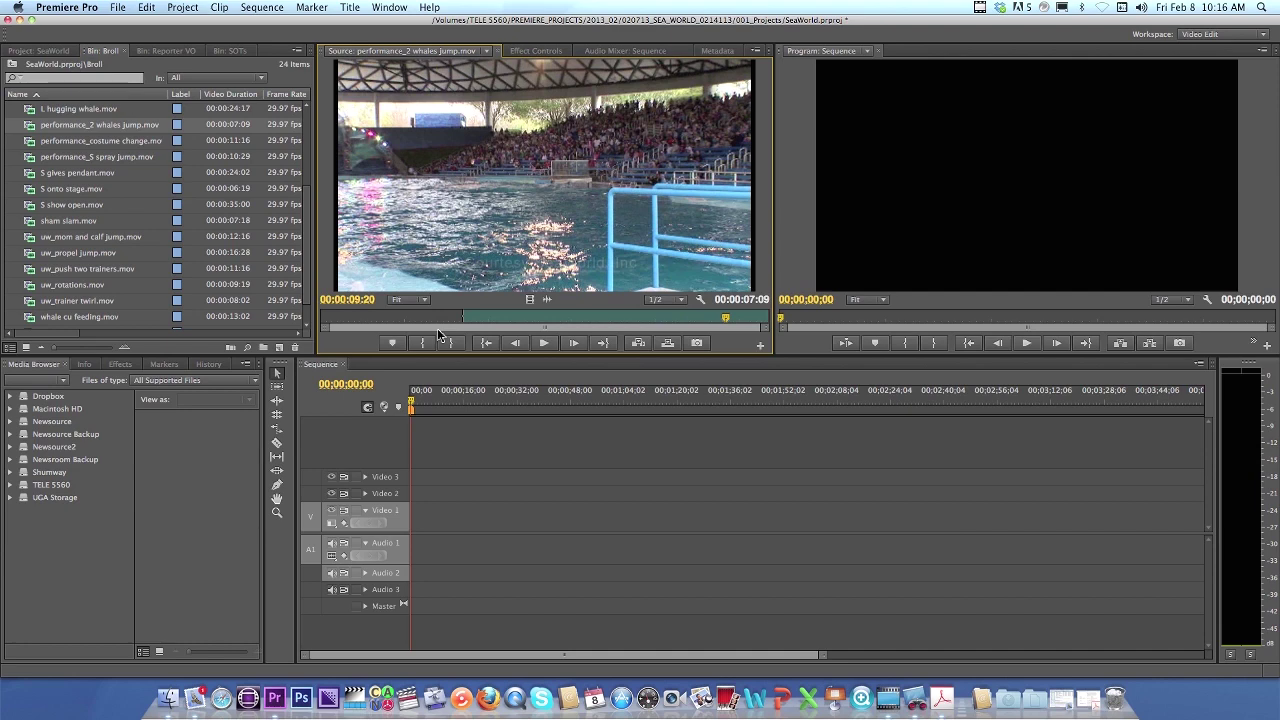
pyautogui.press('space')
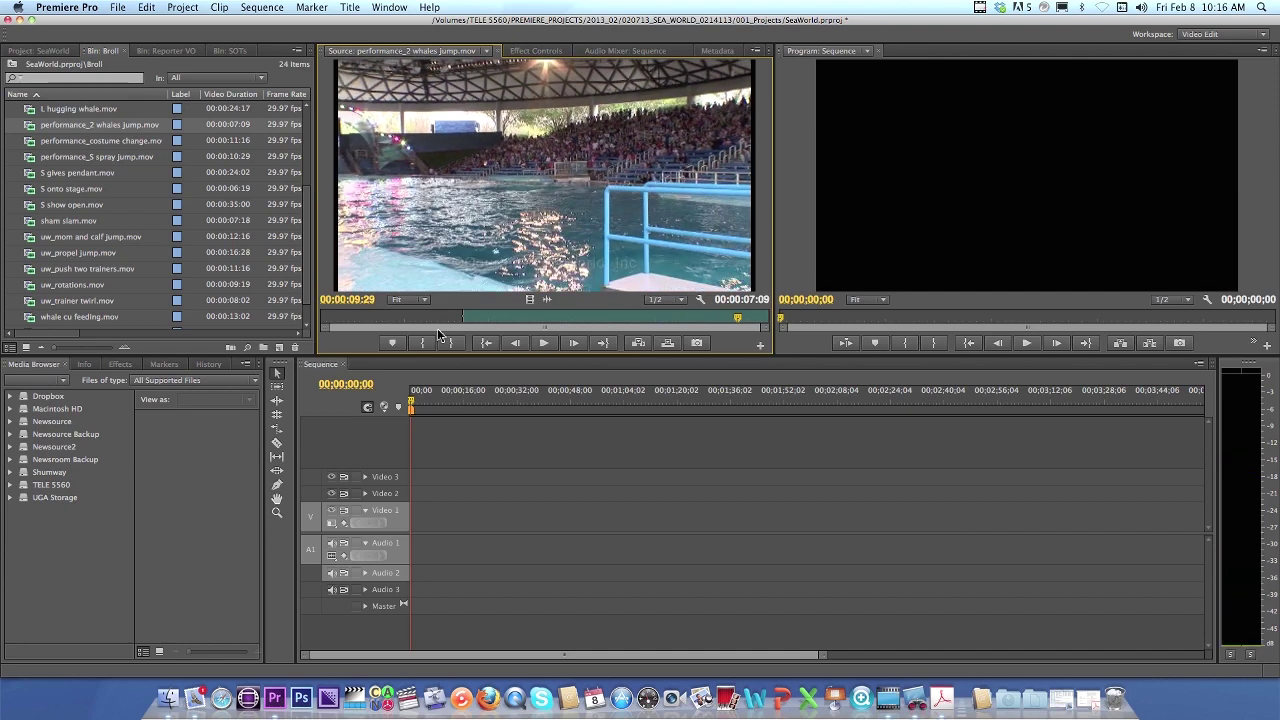
pyautogui.press('o')
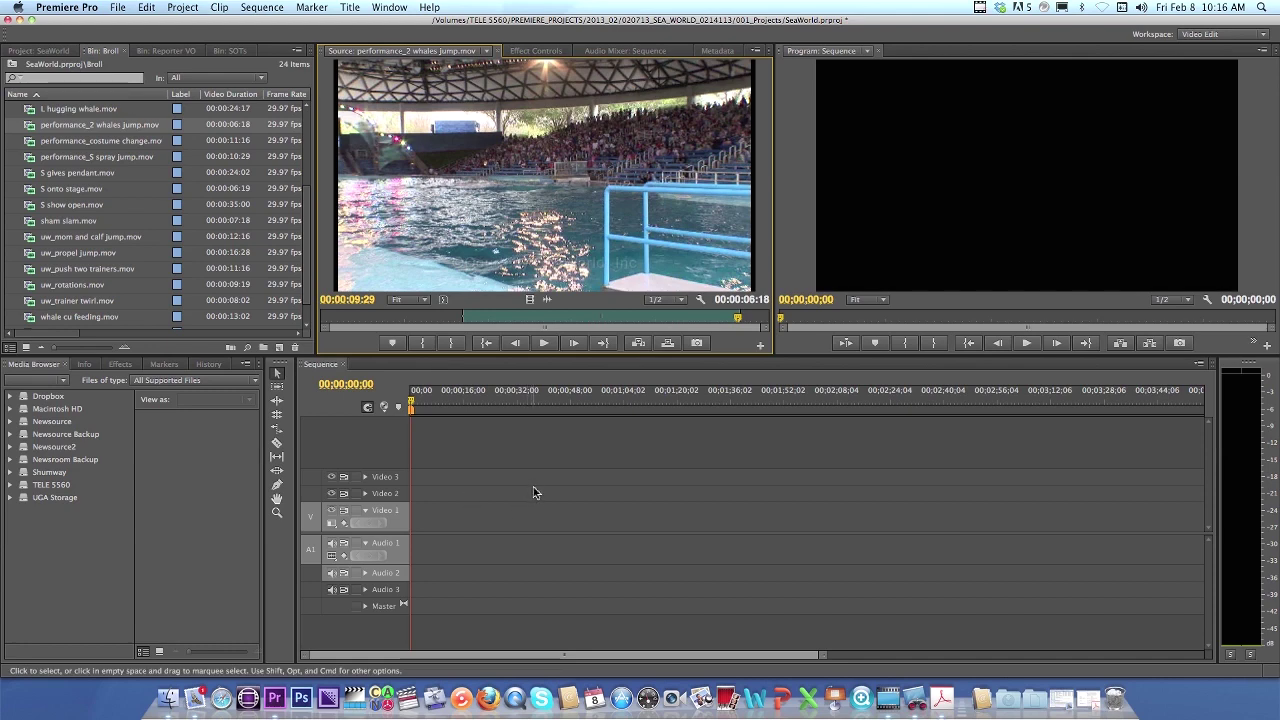
pyautogui.moveTo(517, 356); pyautogui.dragTo(514, 319)
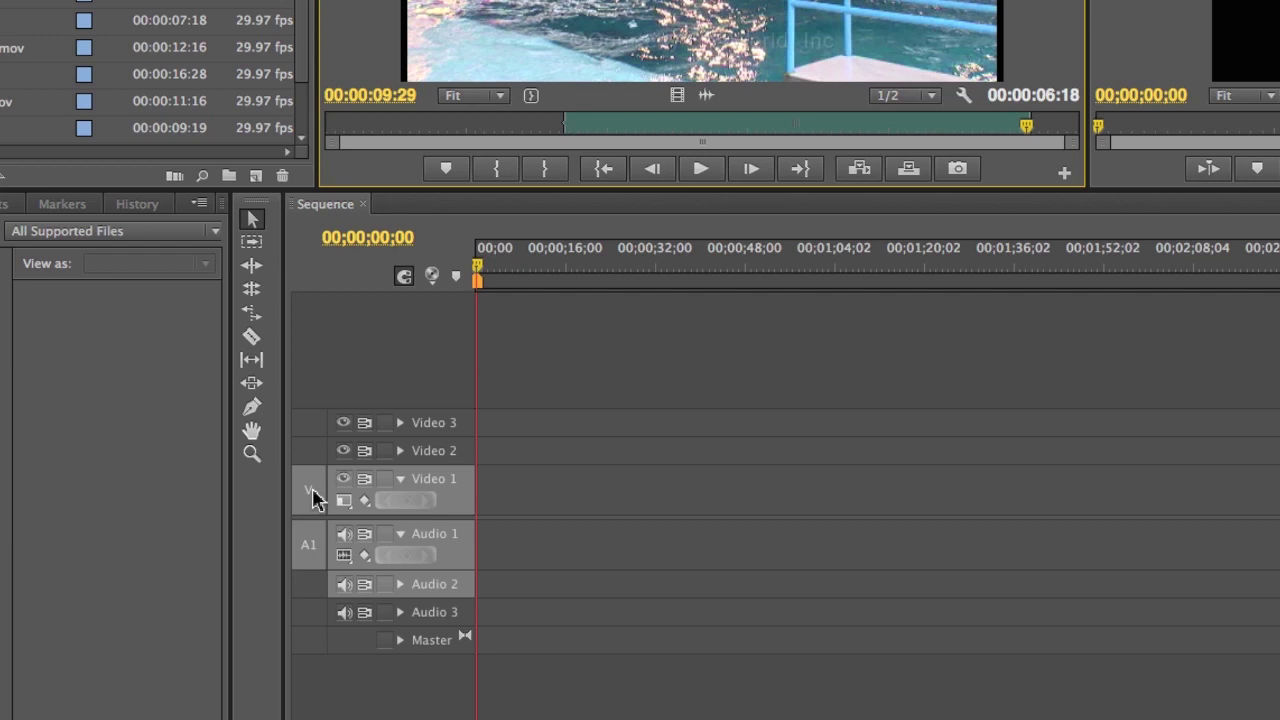
# Insert the marked whales jump span at the start of the Sequence on Video 1 and Audio 1
pyautogui.click(452, 500)
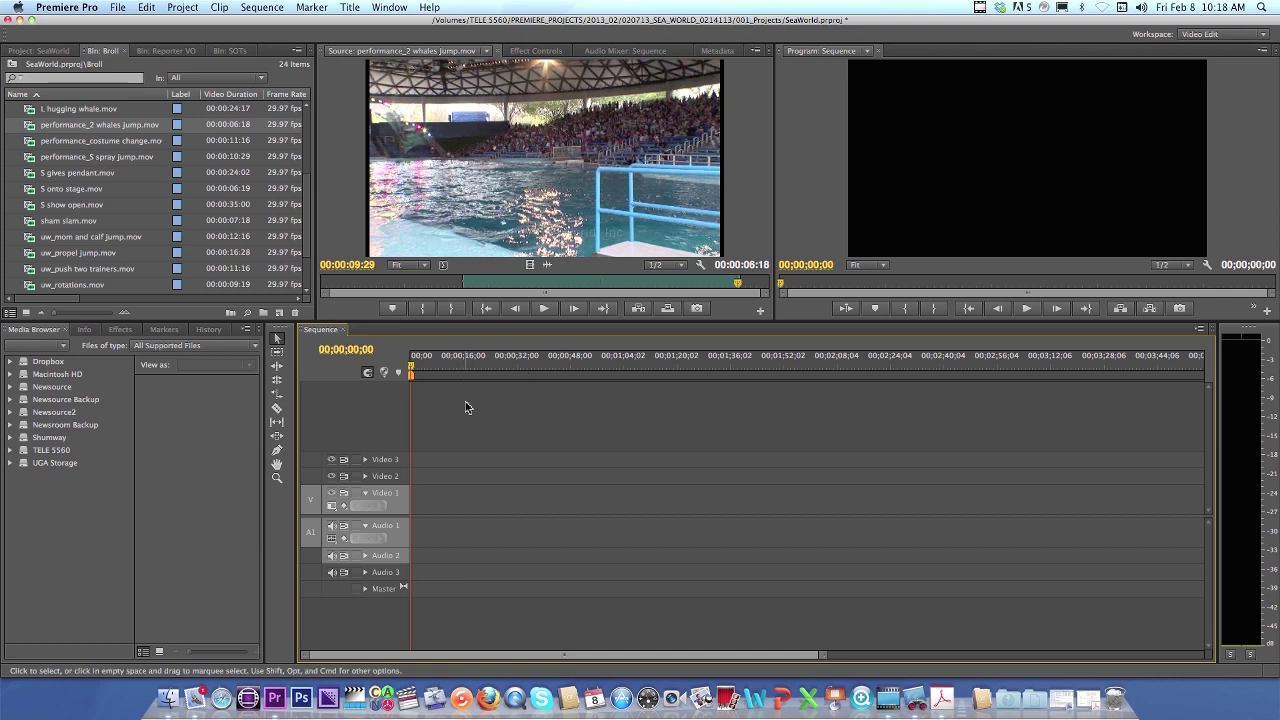
pyautogui.press('.')
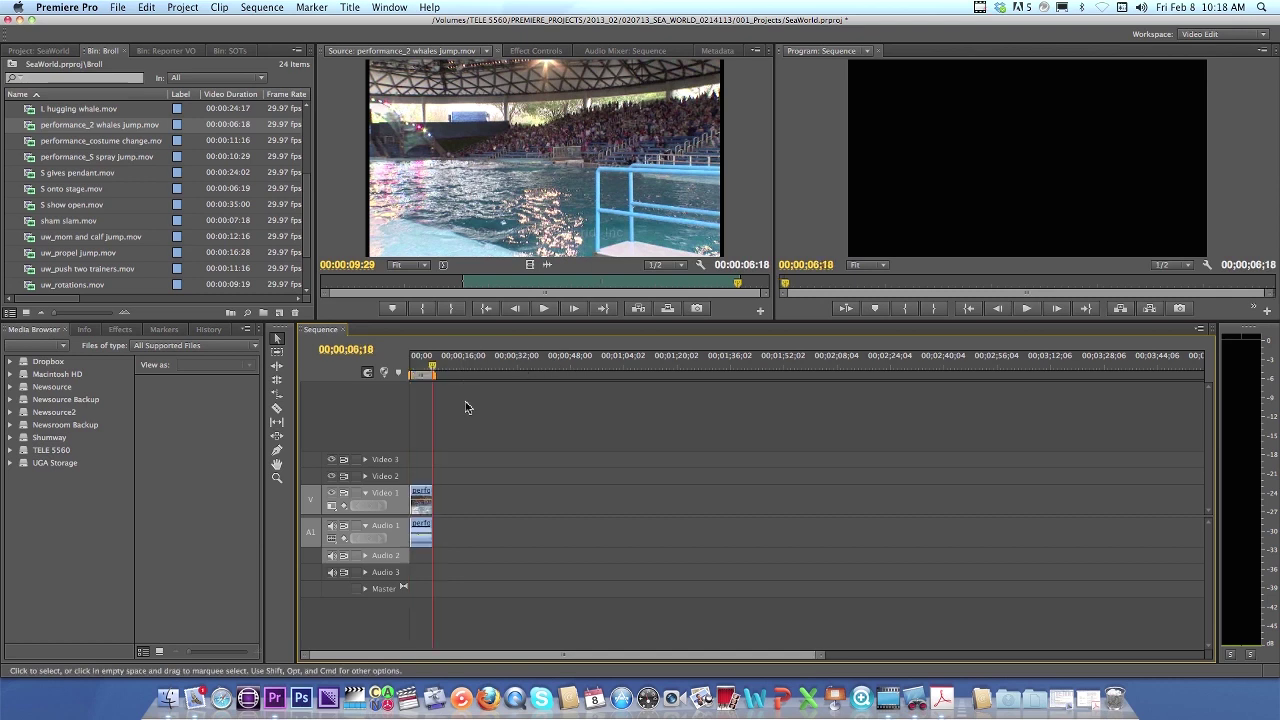
# Zoom the timeline in on the whales clip, play from the start, and widen the audio meters
pyautogui.press('\\')
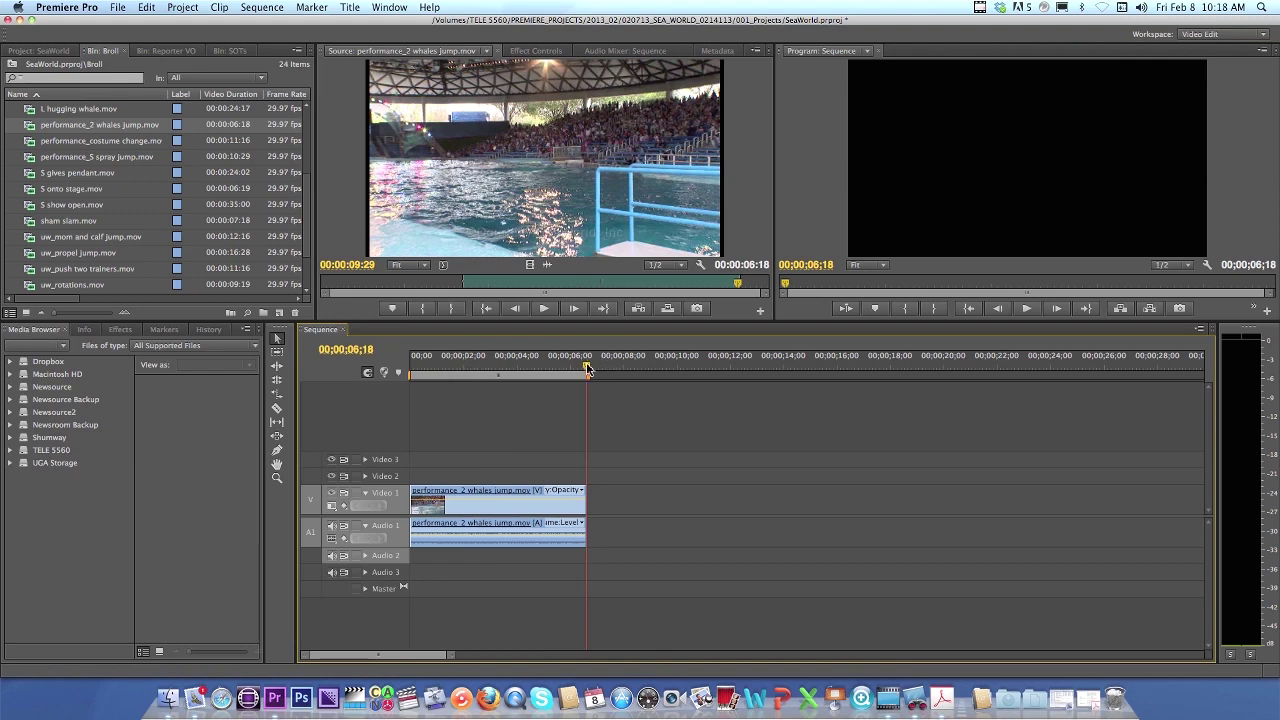
pyautogui.moveTo(588, 369); pyautogui.dragTo(374, 371)
pyautogui.press('space')
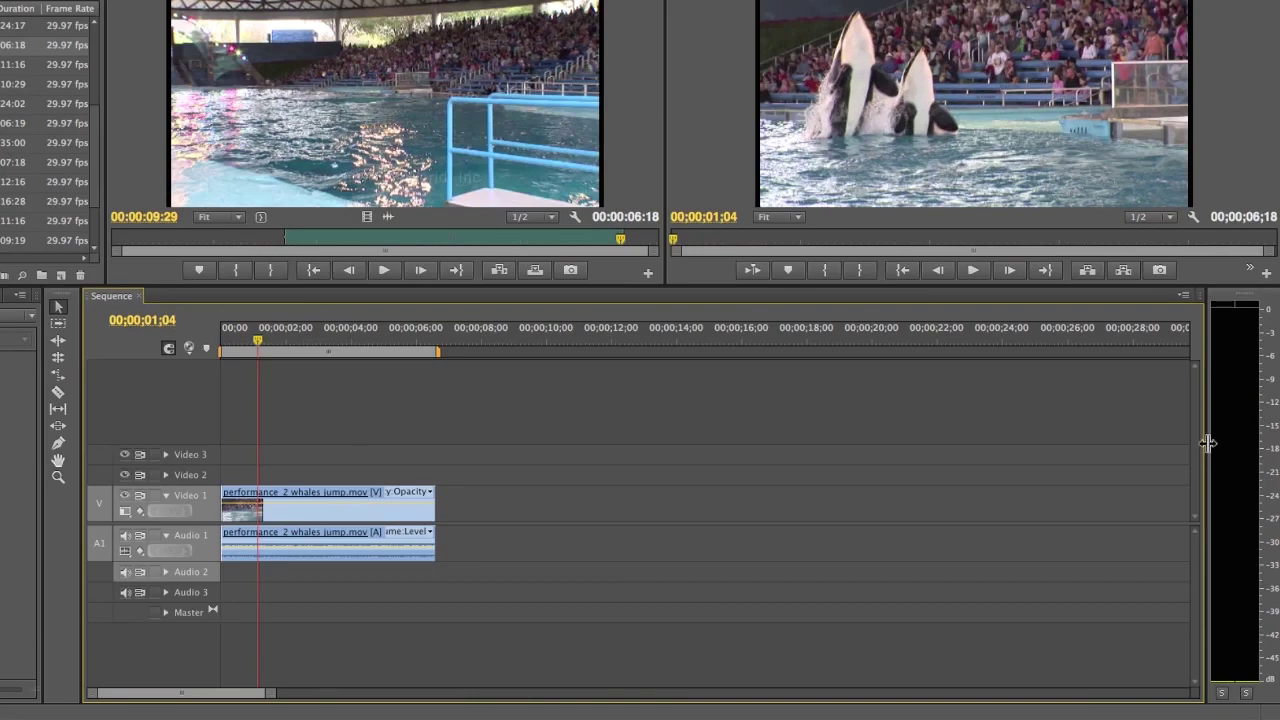
pyautogui.moveTo(1206, 443); pyautogui.dragTo(1115, 443)
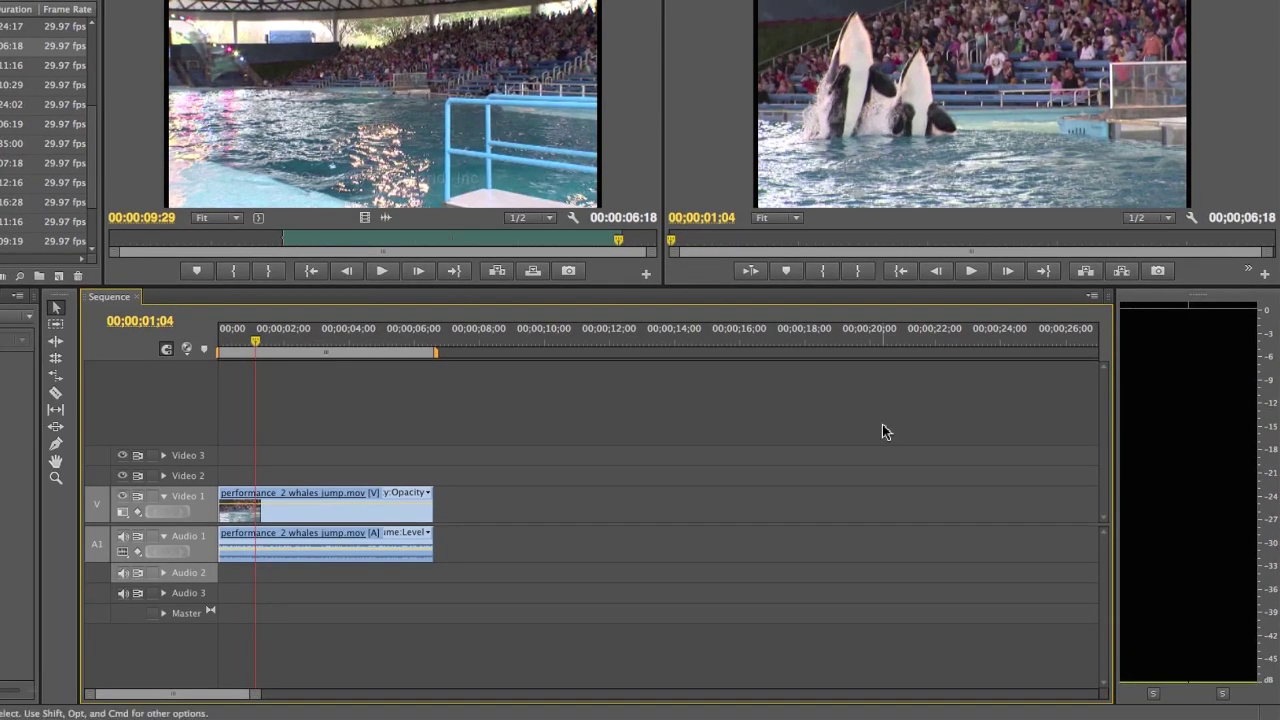
# Play through the clip to check audio levels and park the playhead at 02;24
pyautogui.moveTo(253, 341); pyautogui.dragTo(209, 347)
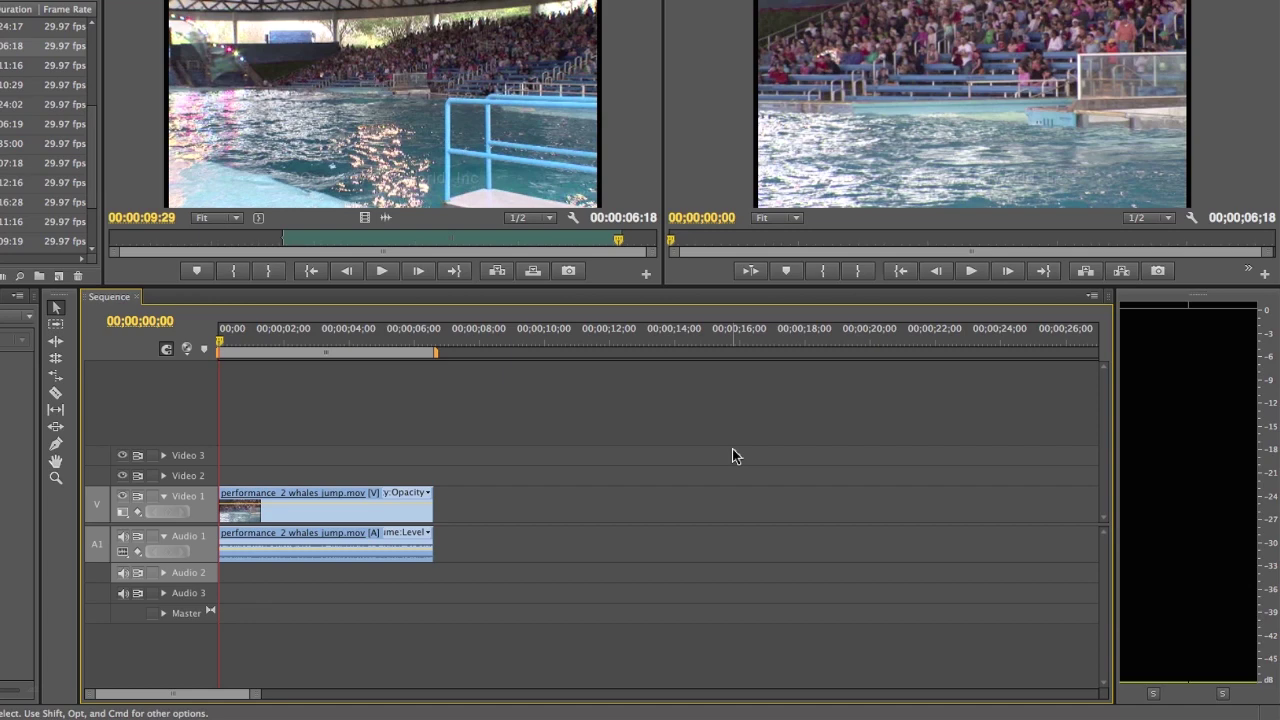
pyautogui.press('space')
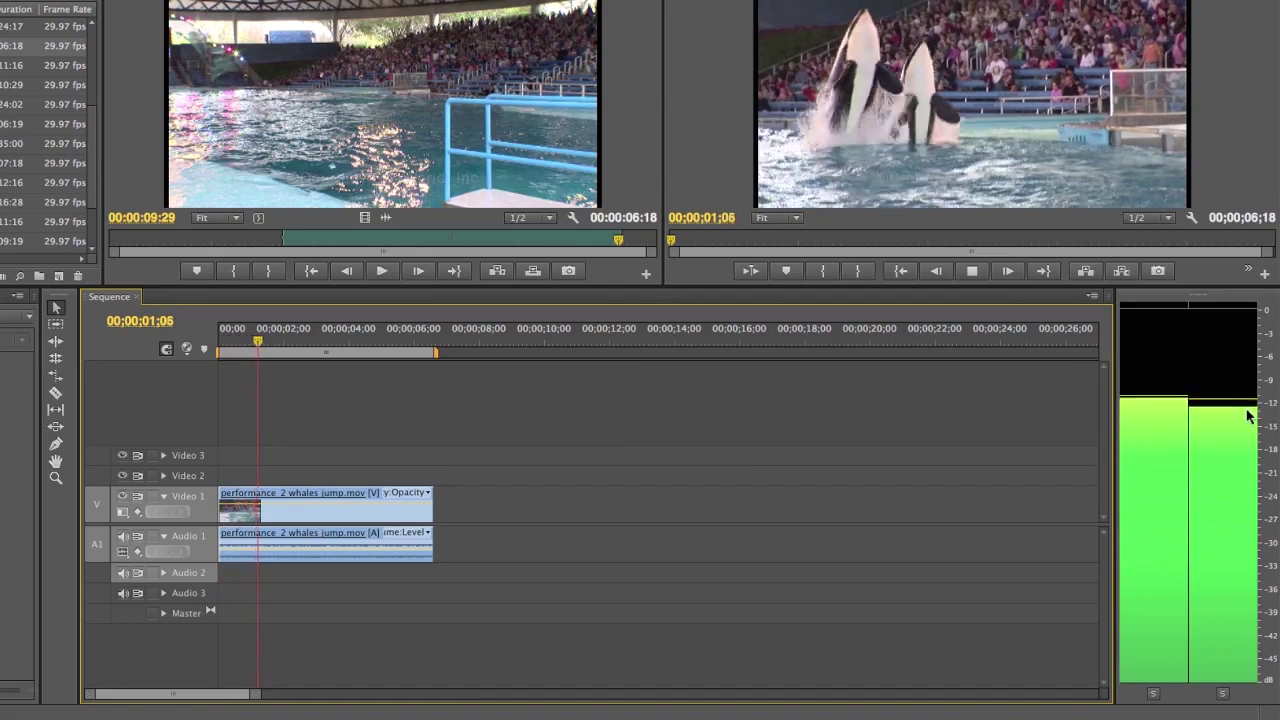
pyautogui.press('space')
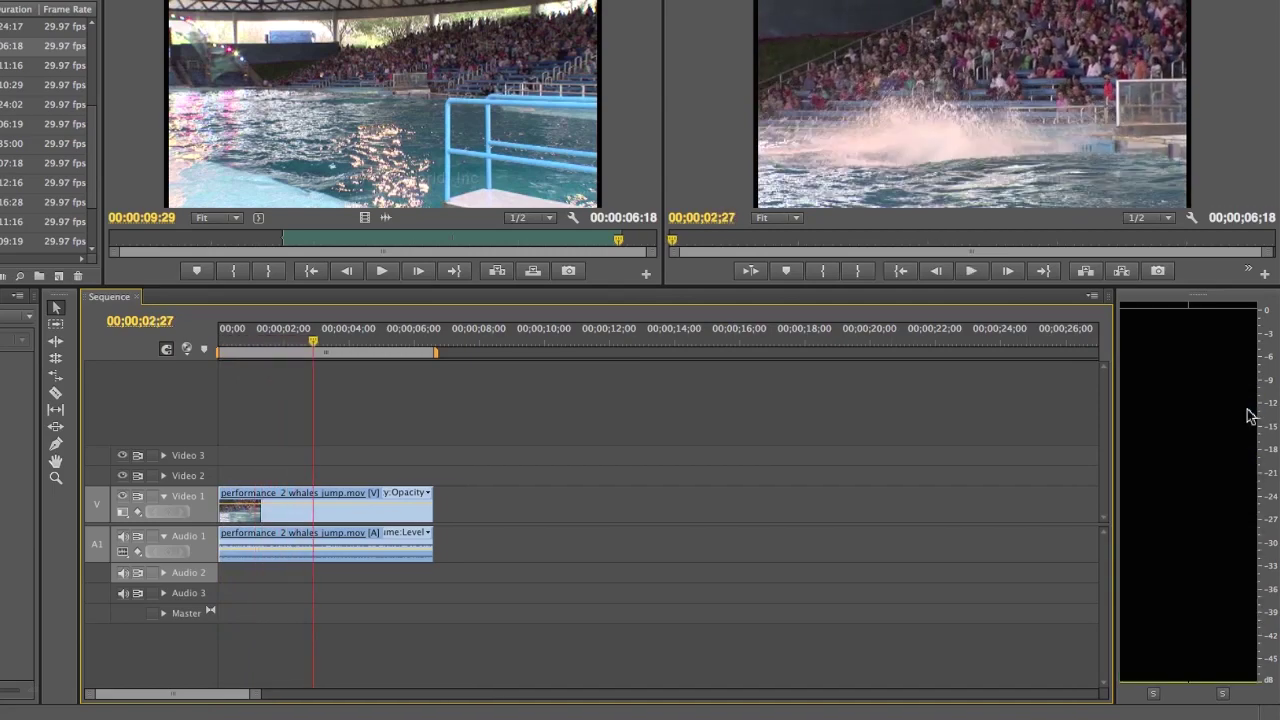
pyautogui.press('space')
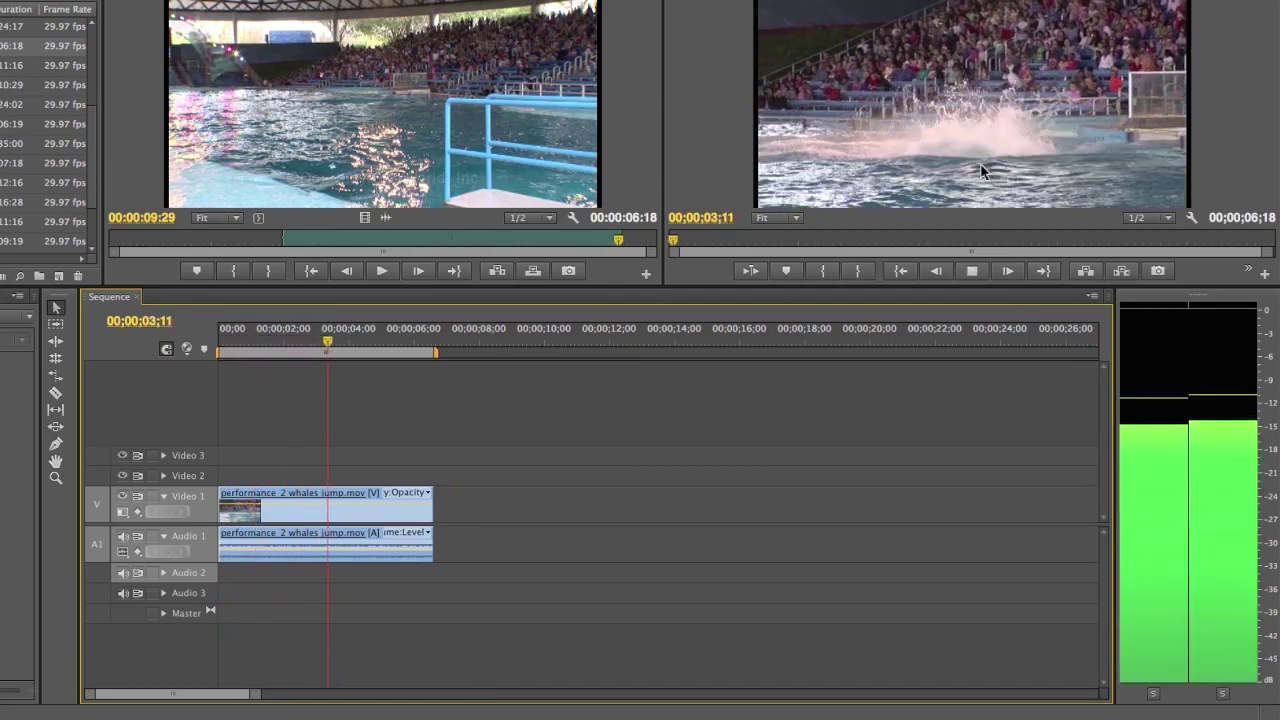
pyautogui.press('space')
pyautogui.moveTo(330, 338)
pyautogui.mouseDown()
pyautogui.moveTo(287, 334)
pyautogui.moveTo(310, 342)
pyautogui.mouseUp()
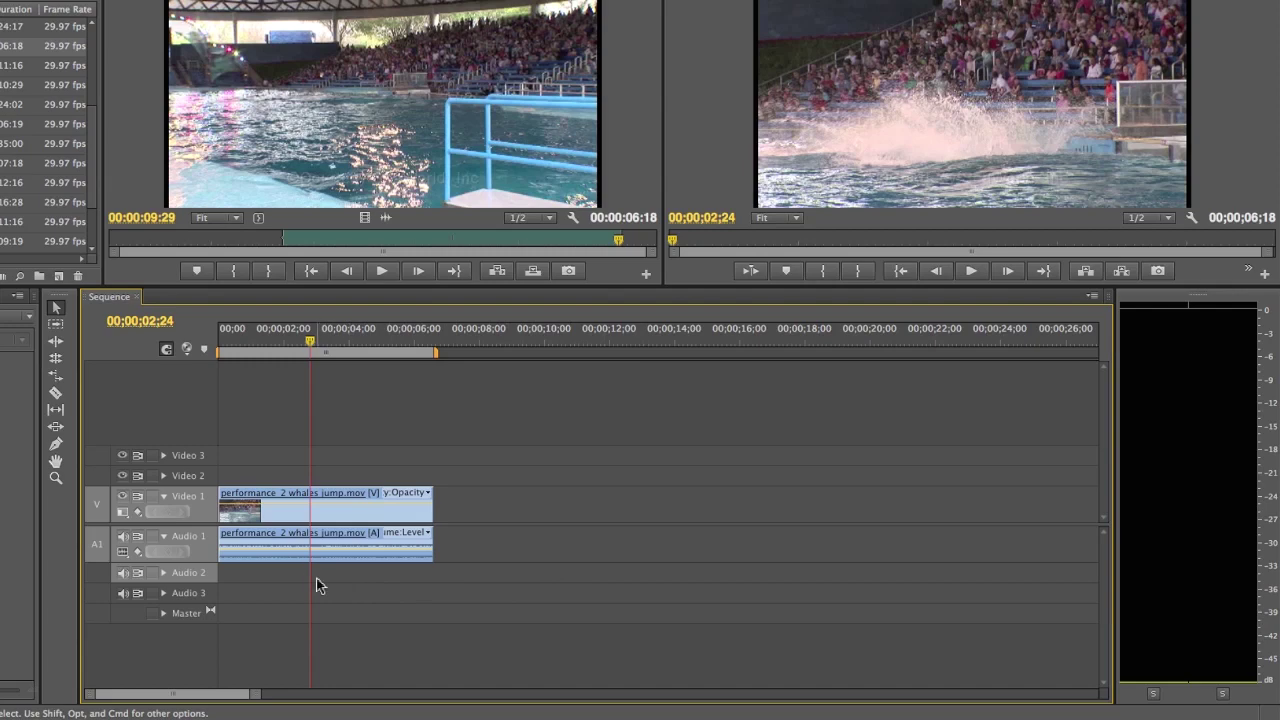
pyautogui.press('-')
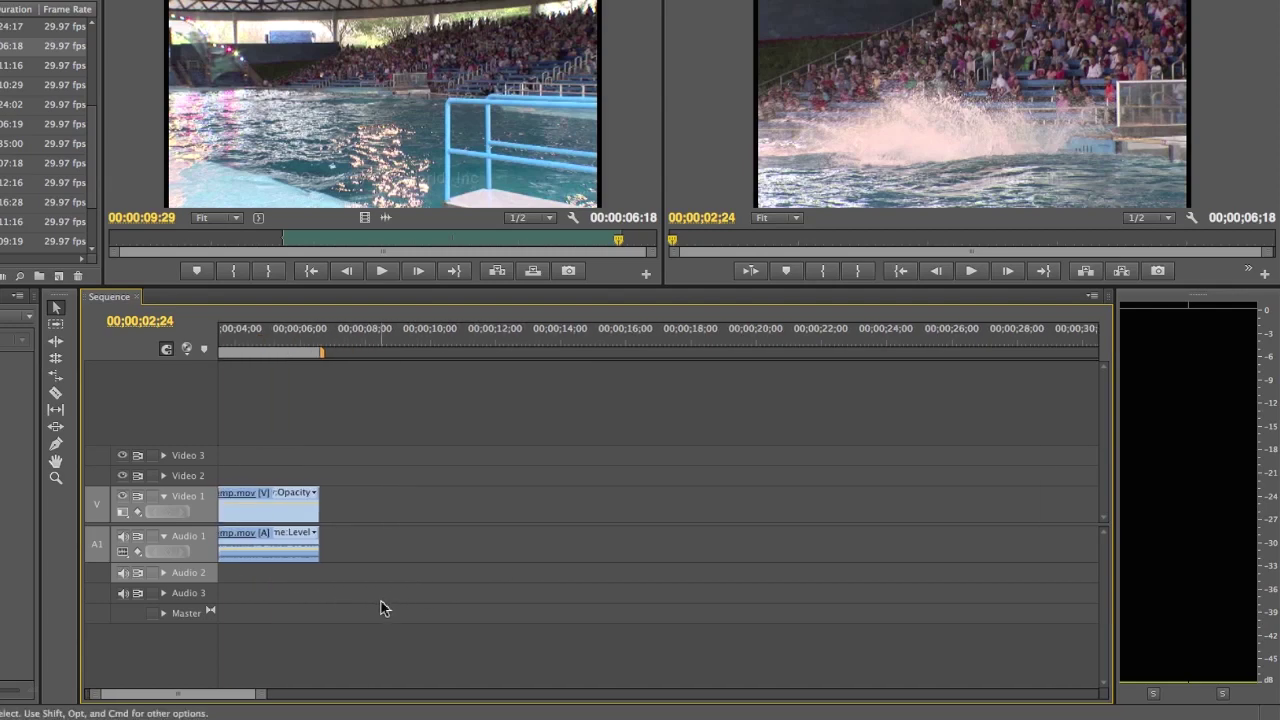
pyautogui.press('=')
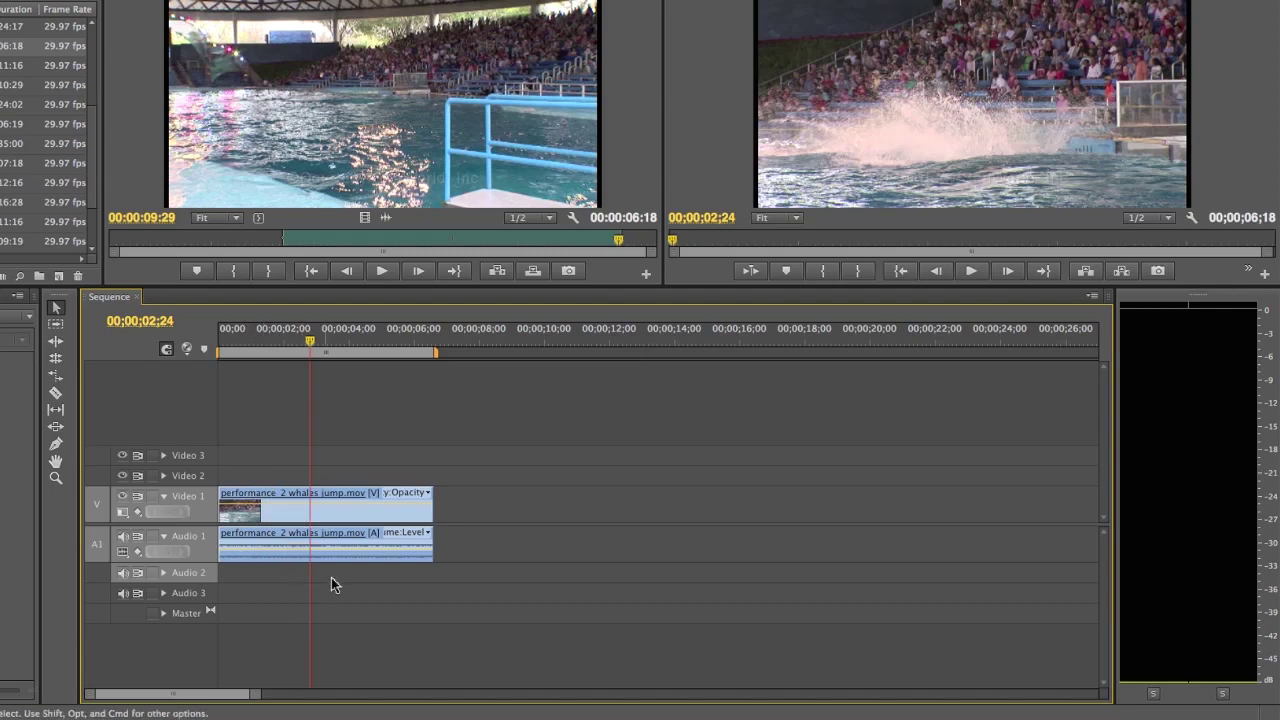
# Expand Audio 1, add a volume keyframe at 02;24, and pull the 03;07 keyframe down
pyautogui.moveTo(165, 565); pyautogui.dragTo(165, 590)
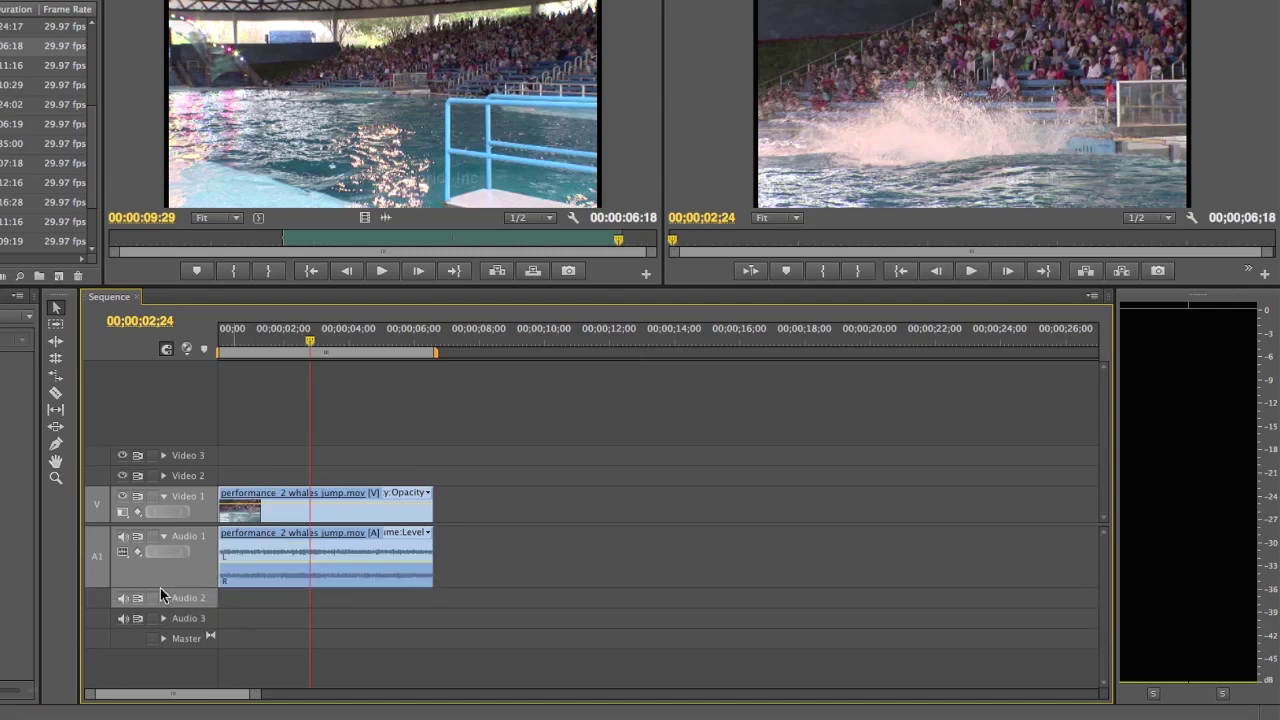
pyautogui.click(314, 569)
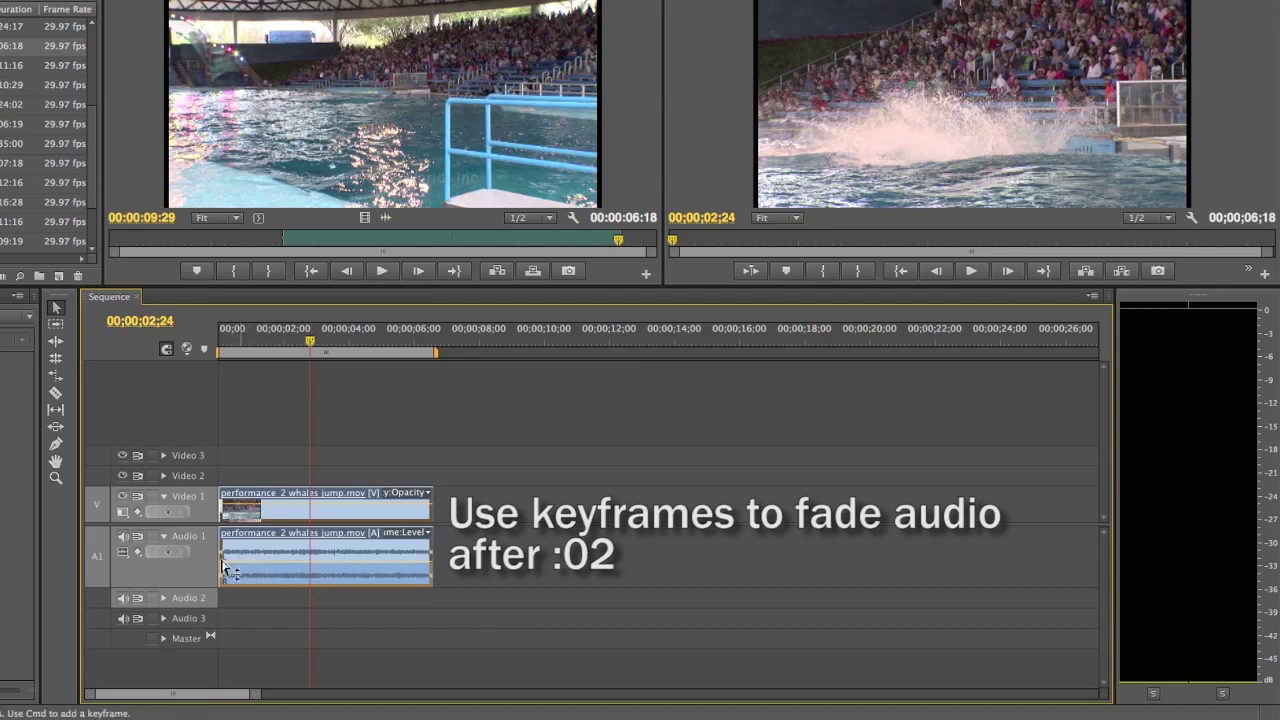
pyautogui.click(167, 553)
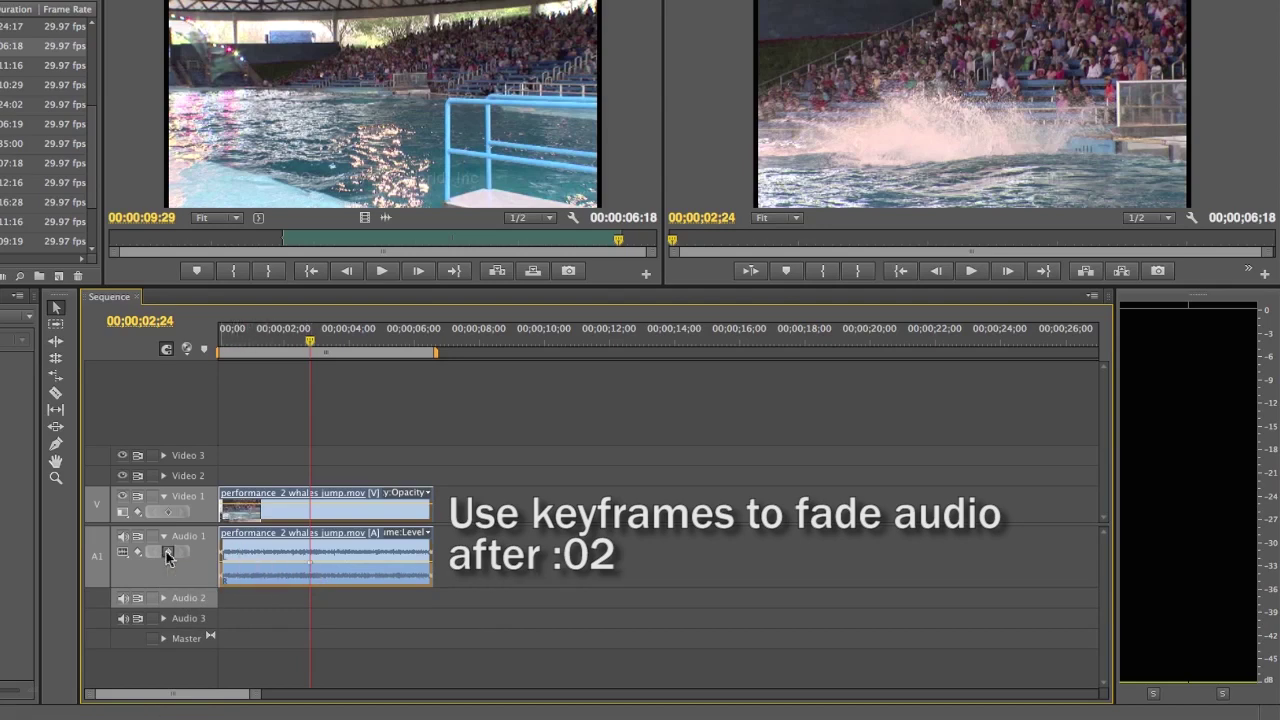
pyautogui.press('space')
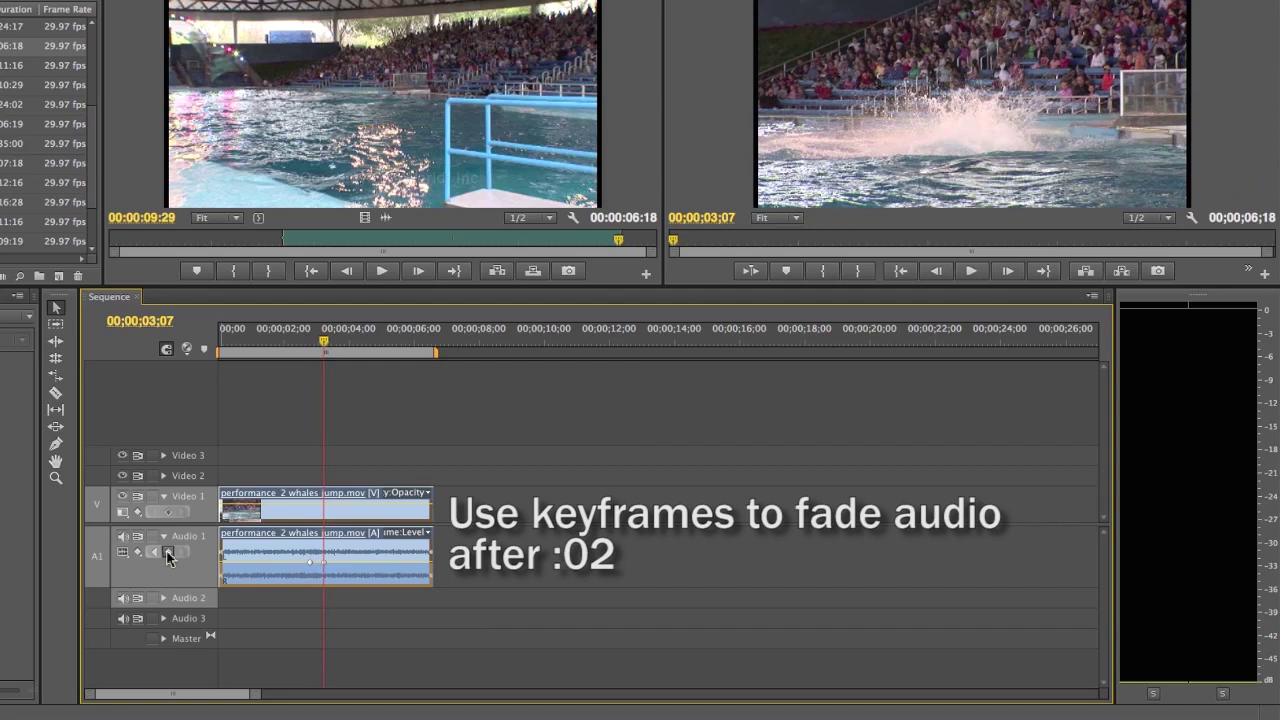
pyautogui.moveTo(324, 563); pyautogui.dragTo(325, 577)
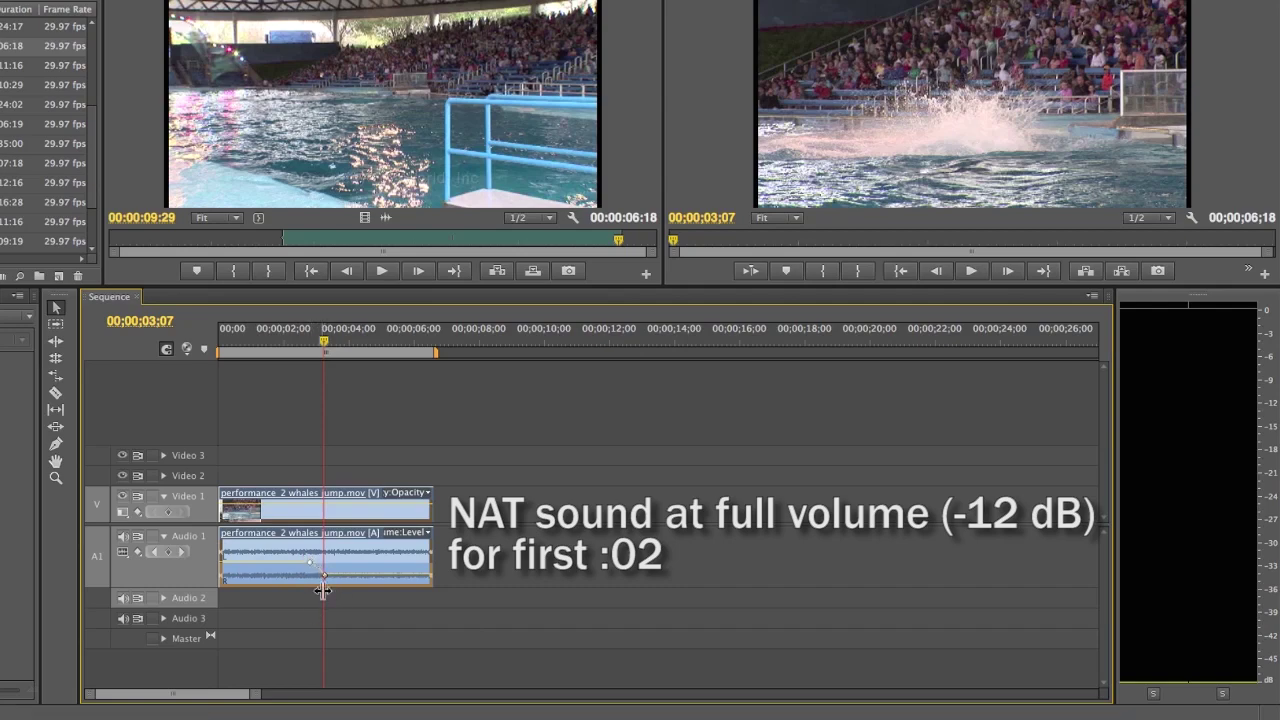
# Play back the nat sound fade, lower the fade keyframe further, and replay from 01;29
pyautogui.press('space')
pyautogui.press('space')
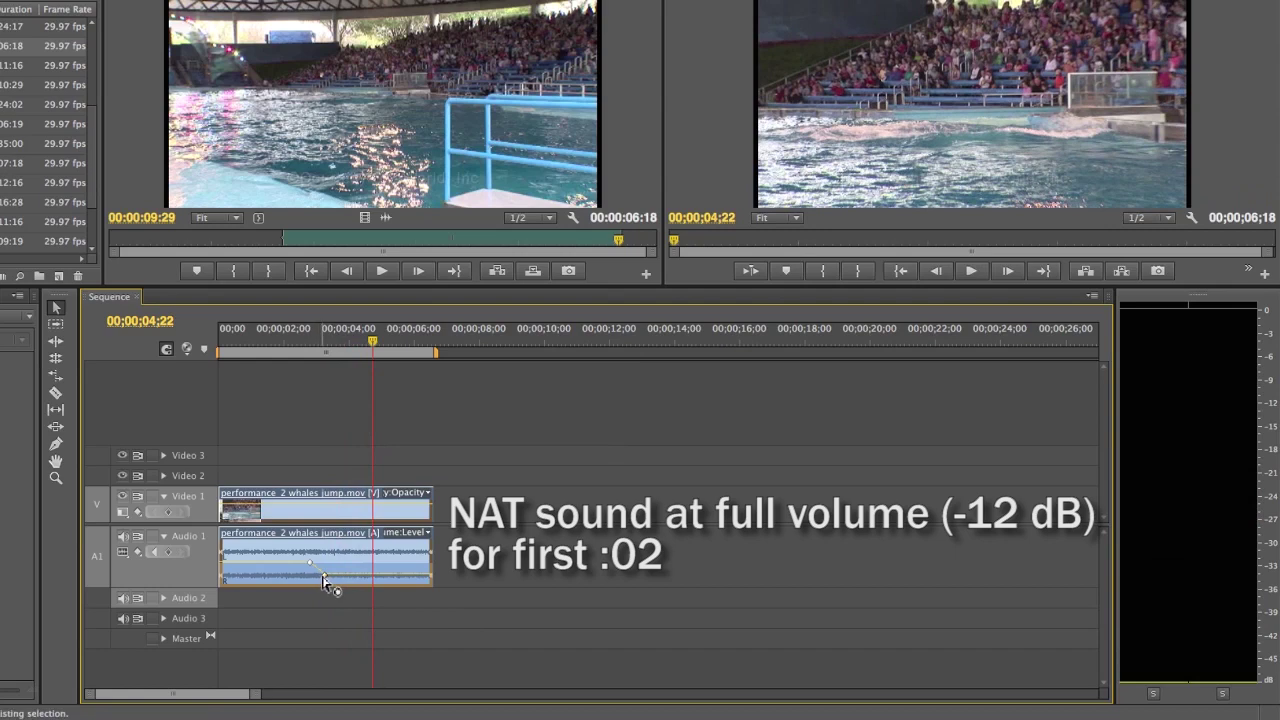
pyautogui.moveTo(325, 584); pyautogui.dragTo(326, 580)
pyautogui.press('space')
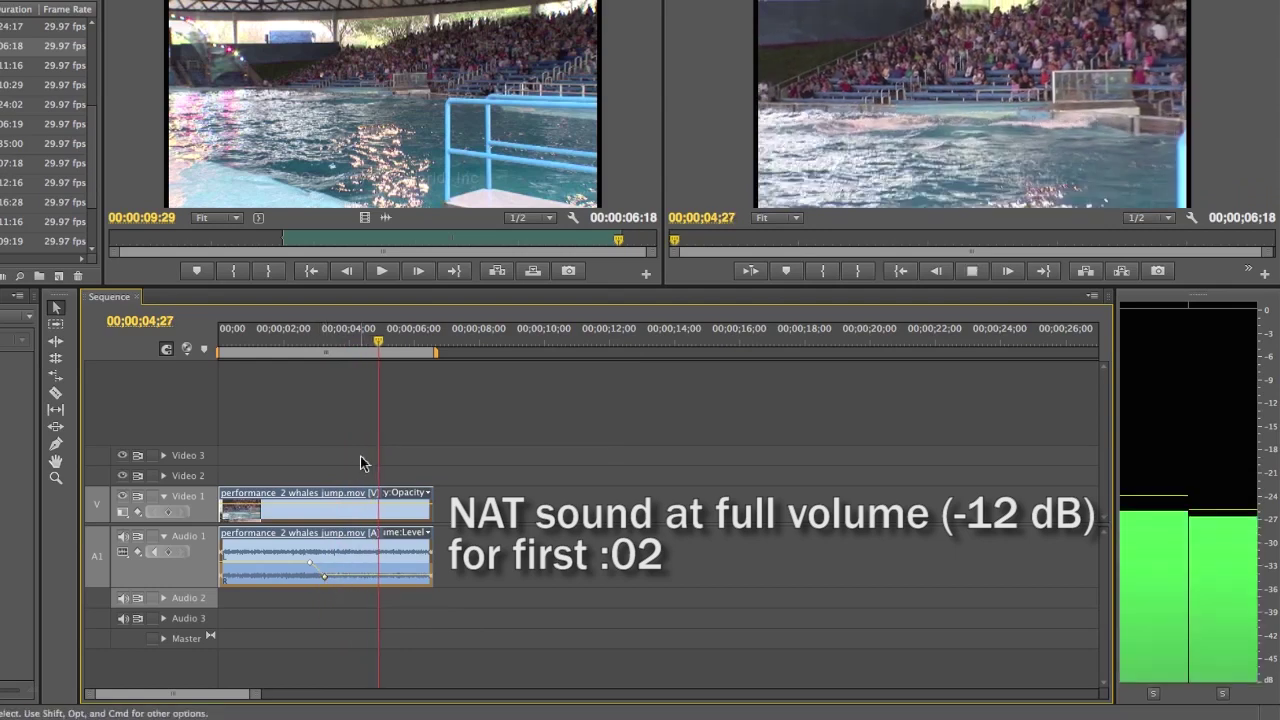
pyautogui.press('space')
pyautogui.click(283, 350)
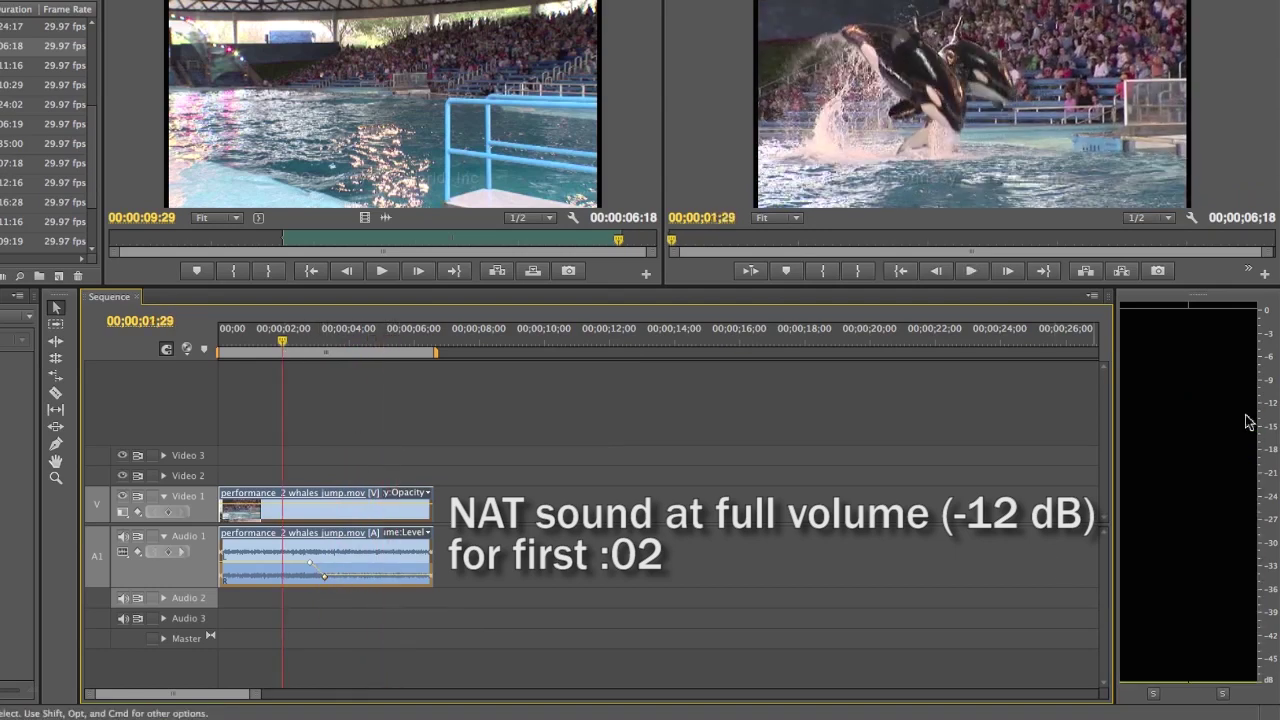
pyautogui.press('space')
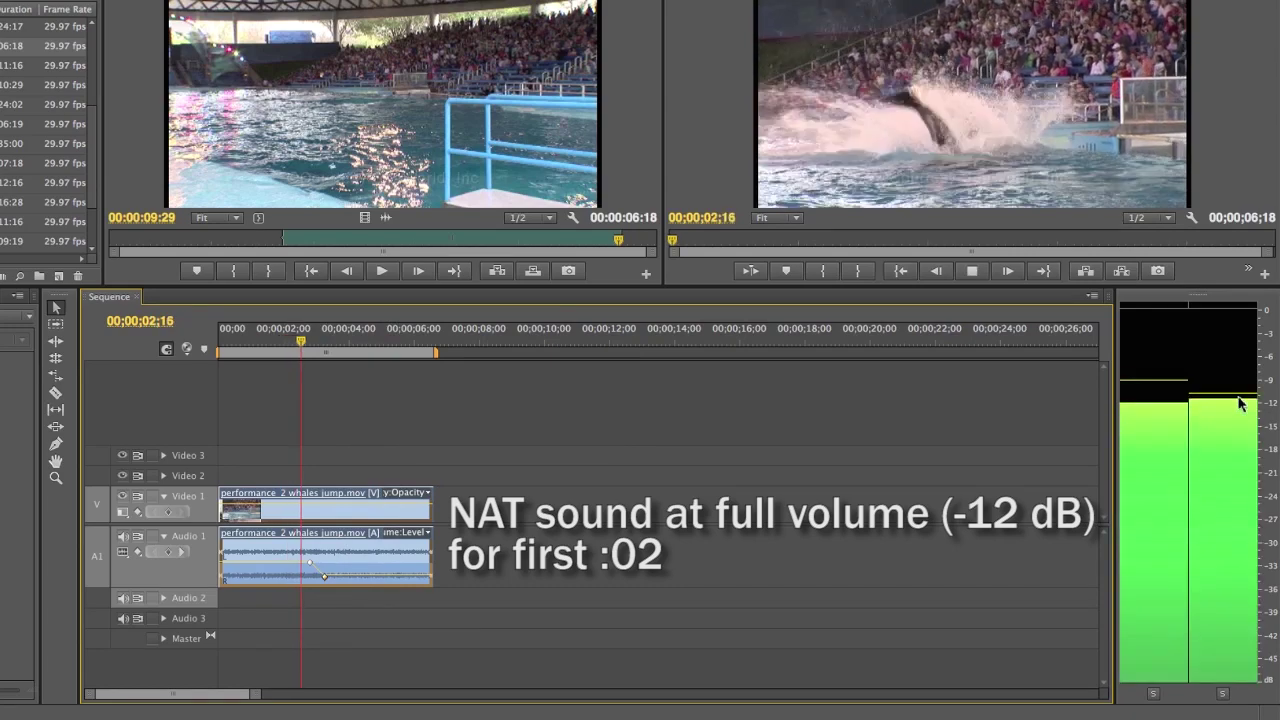
pyautogui.press('space')
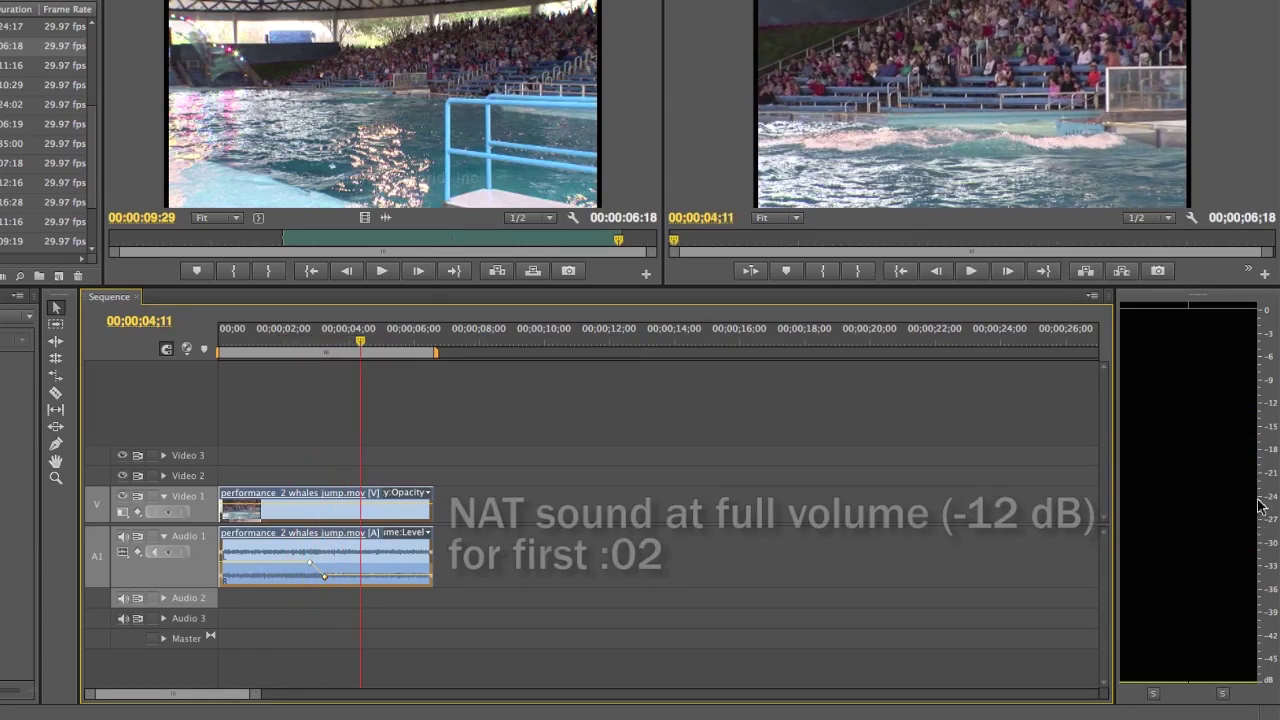
pyautogui.click(335, 347)
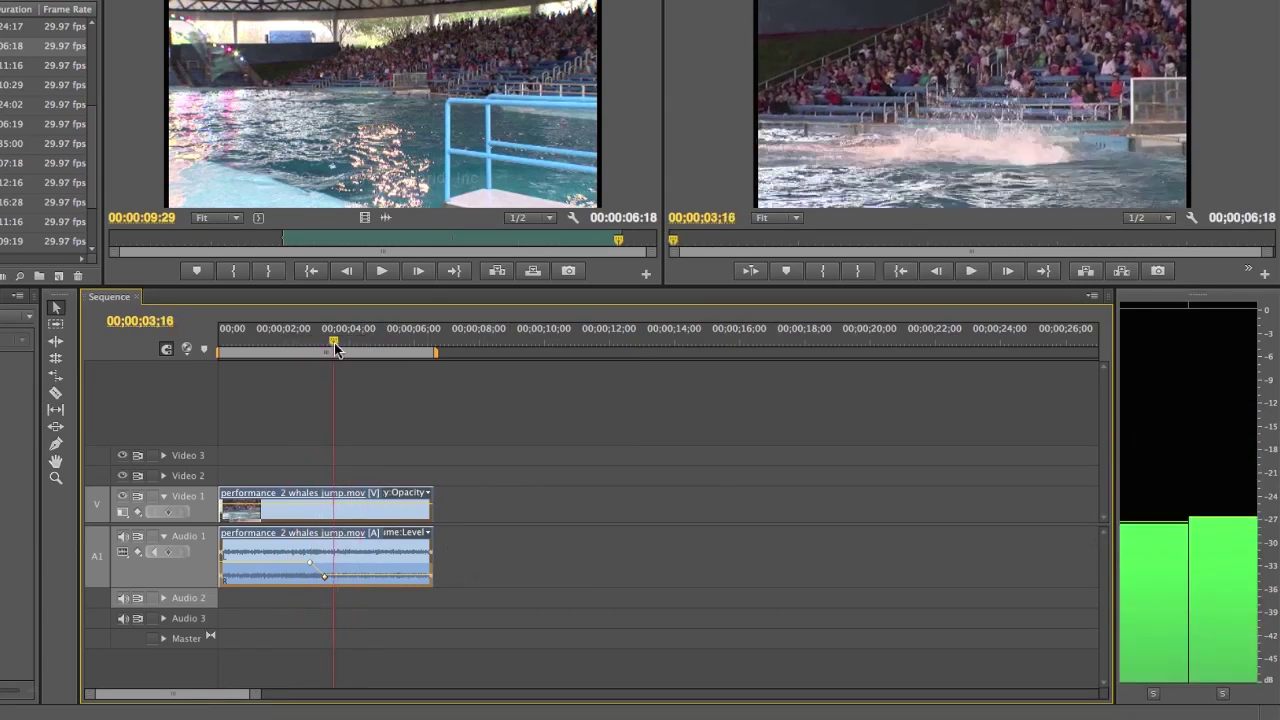
pyautogui.moveTo(335, 347); pyautogui.dragTo(325, 346)
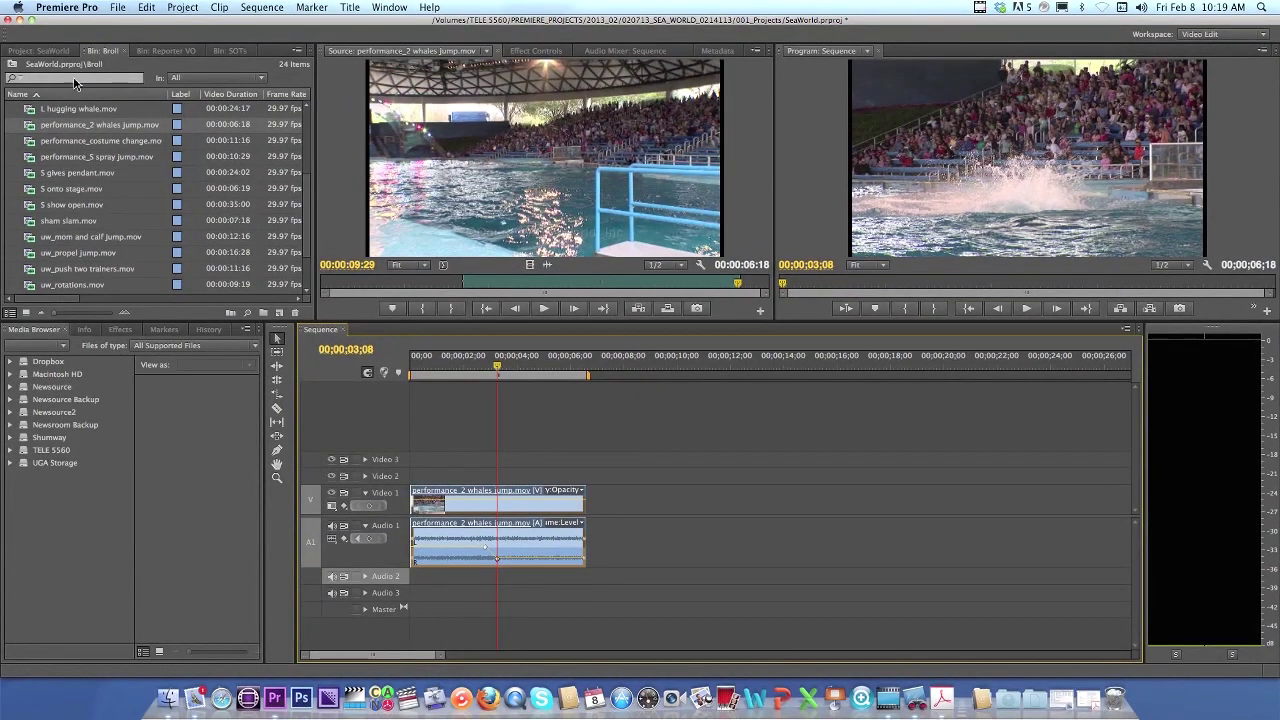
# Browse the Broll, SOTs and Reporter VO bins, then load the news voice over into the Source monitor
pyautogui.click(180, 48)
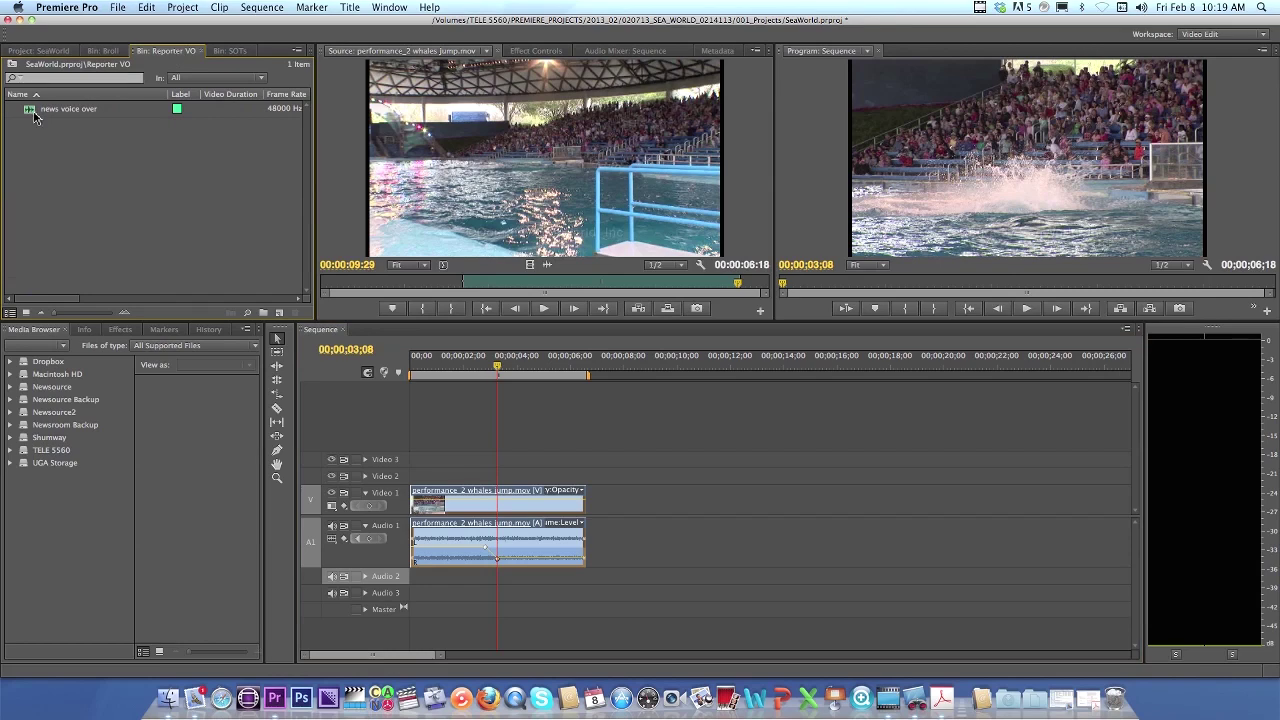
pyautogui.click(105, 51)
pyautogui.click(228, 51)
pyautogui.click(103, 51)
pyautogui.click(150, 51)
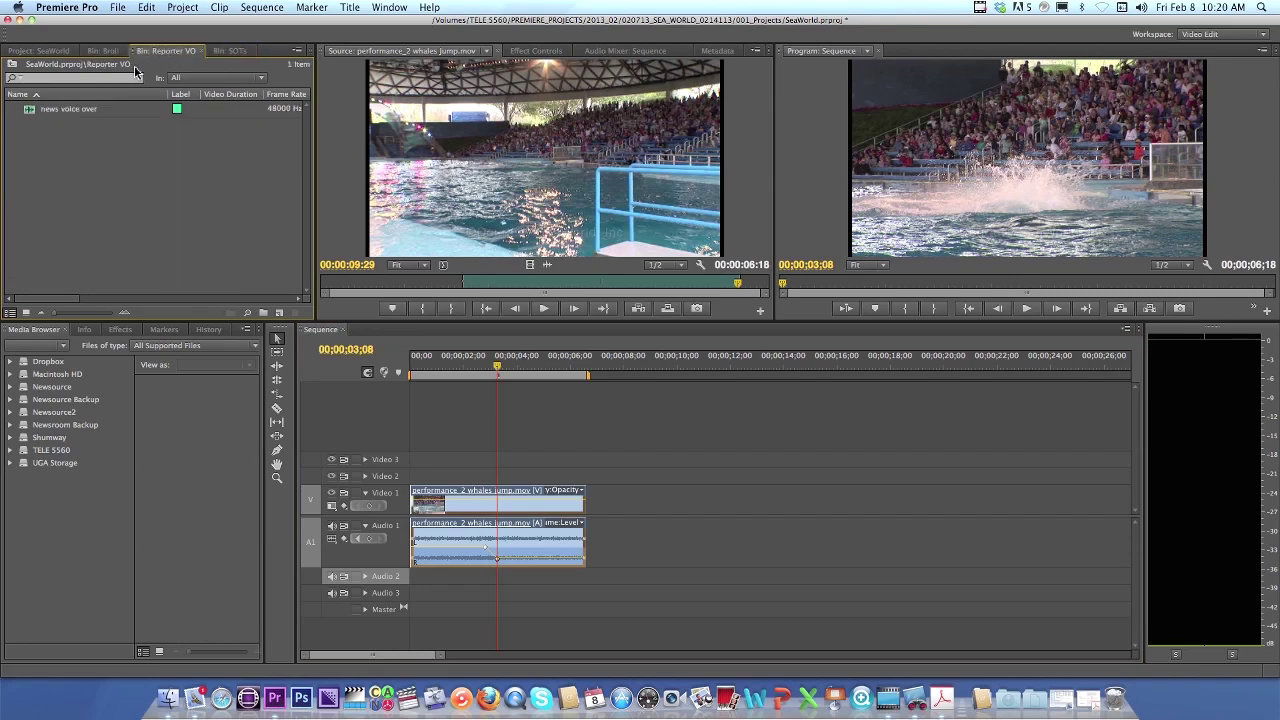
pyautogui.doubleClick(29, 111)
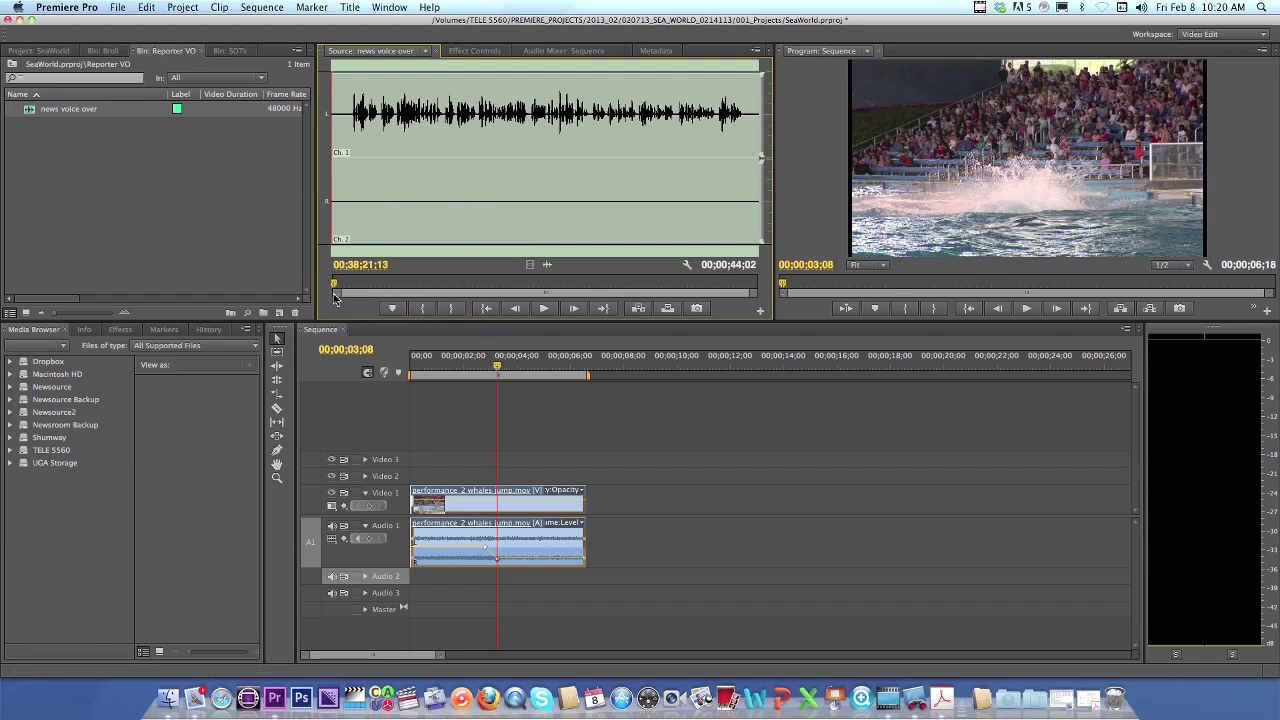
# Preview the voice over and mark its In point at the start of the read, around 00;38;23;11
pyautogui.moveTo(334, 286)
pyautogui.mouseDown()
pyautogui.moveTo(366, 287)
pyautogui.moveTo(333, 286)
pyautogui.mouseUp()
pyautogui.press('space')
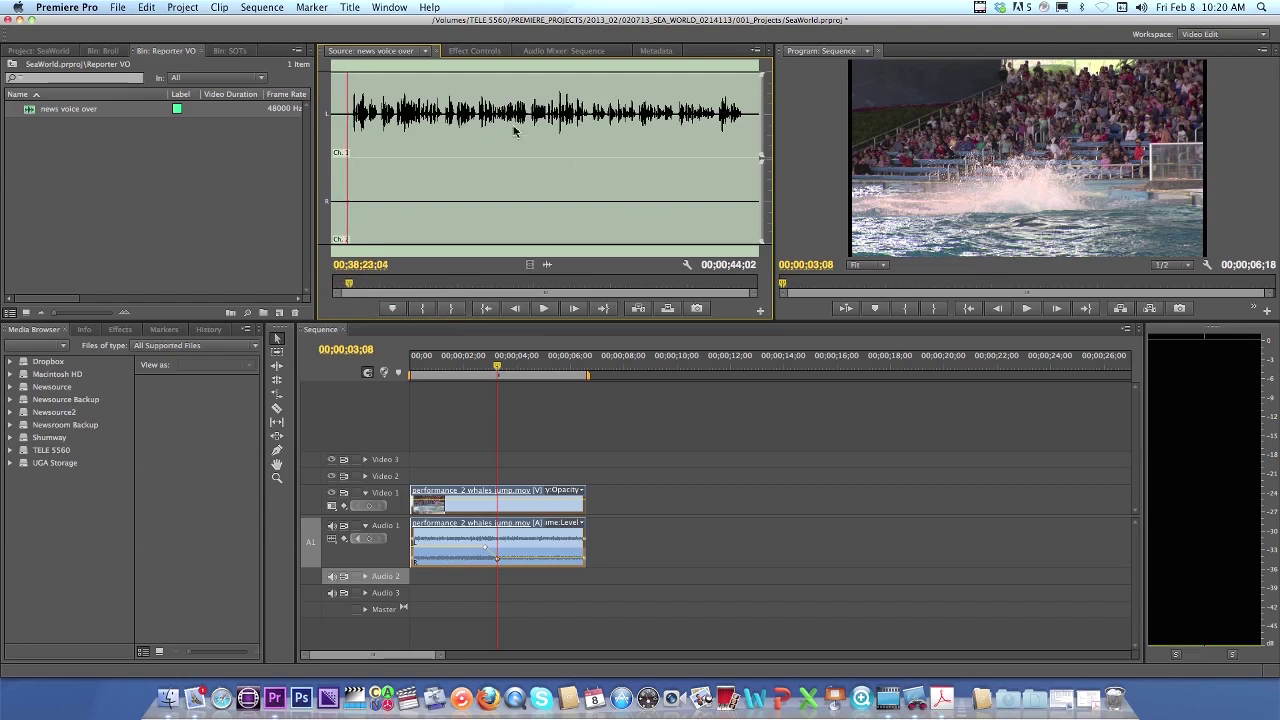
pyautogui.press('space')
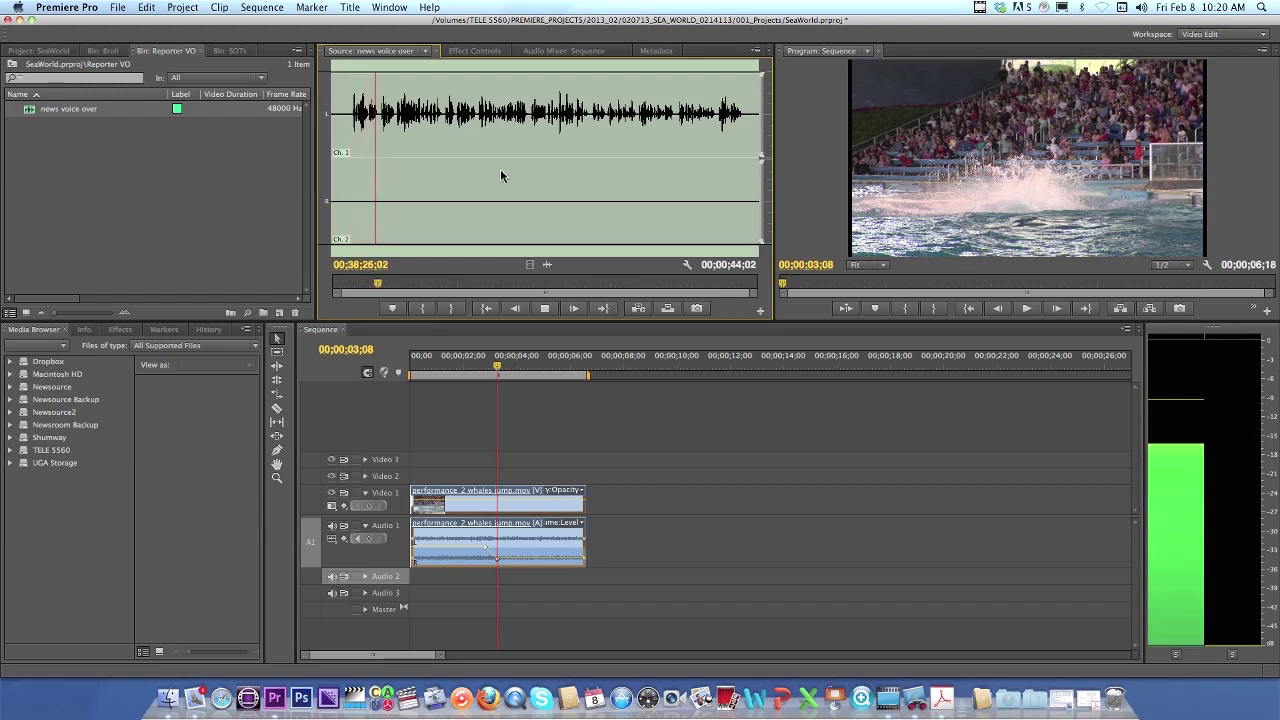
pyautogui.press('space')
pyautogui.moveTo(378, 286); pyautogui.dragTo(352, 287)
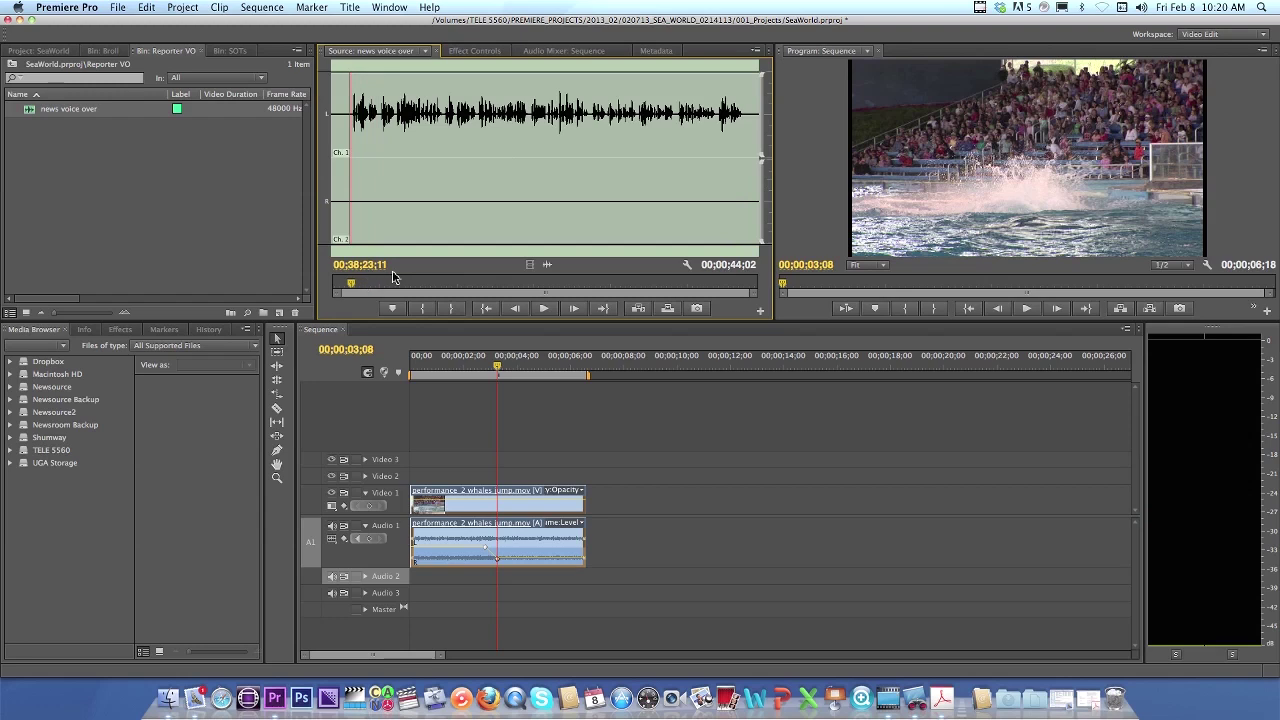
pyautogui.press('i')
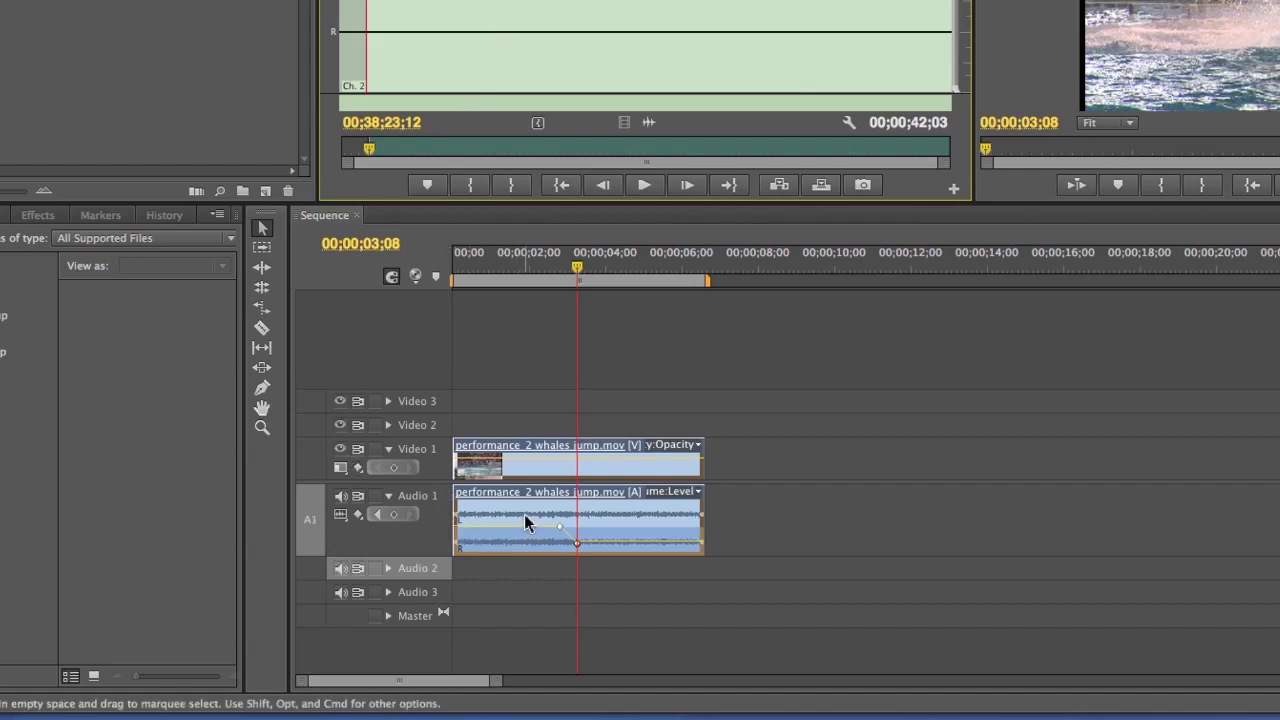
# Route the source audio to Audio 2 instead of Audio 1, then expand and heighten Audio 2
pyautogui.click(394, 537)
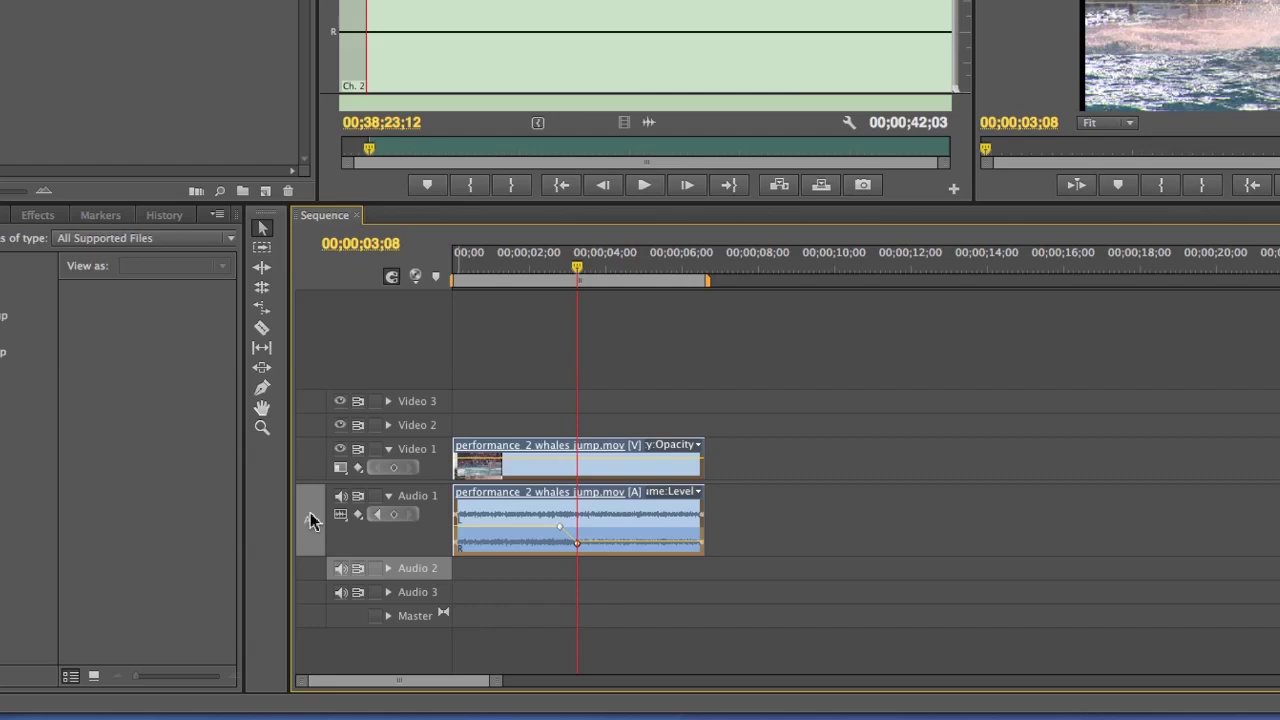
pyautogui.click(310, 568)
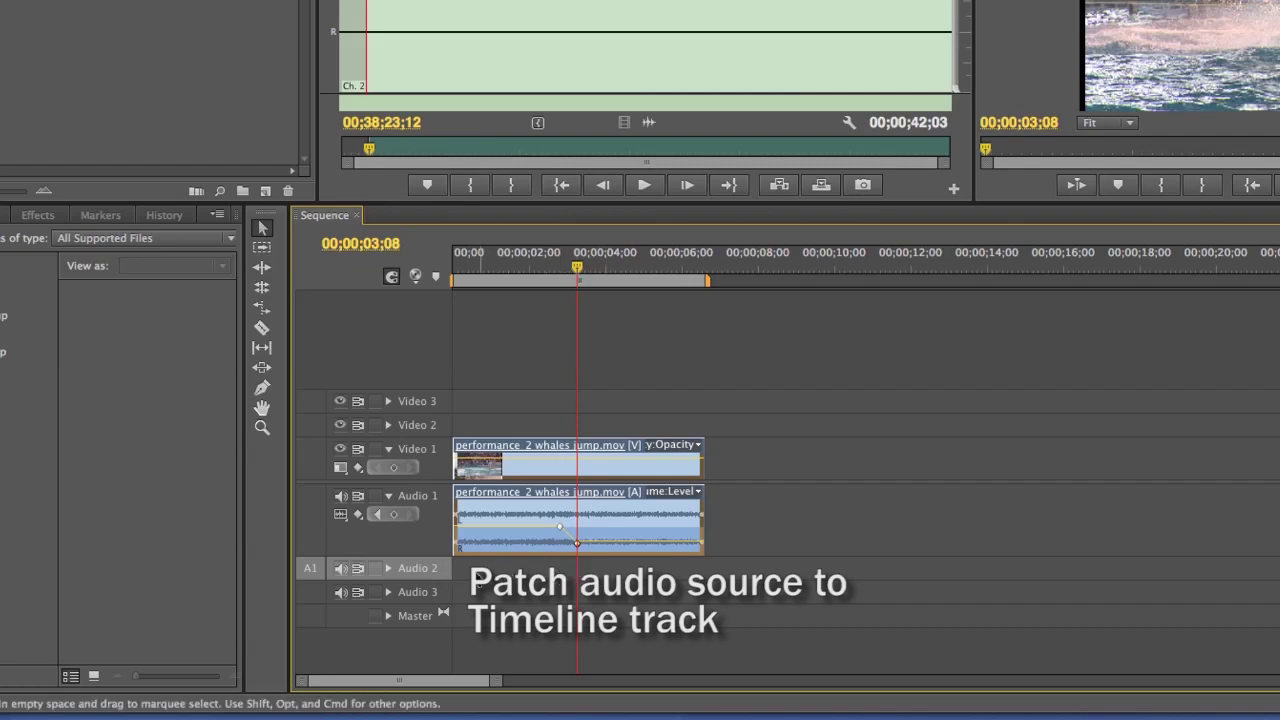
pyautogui.click(389, 569)
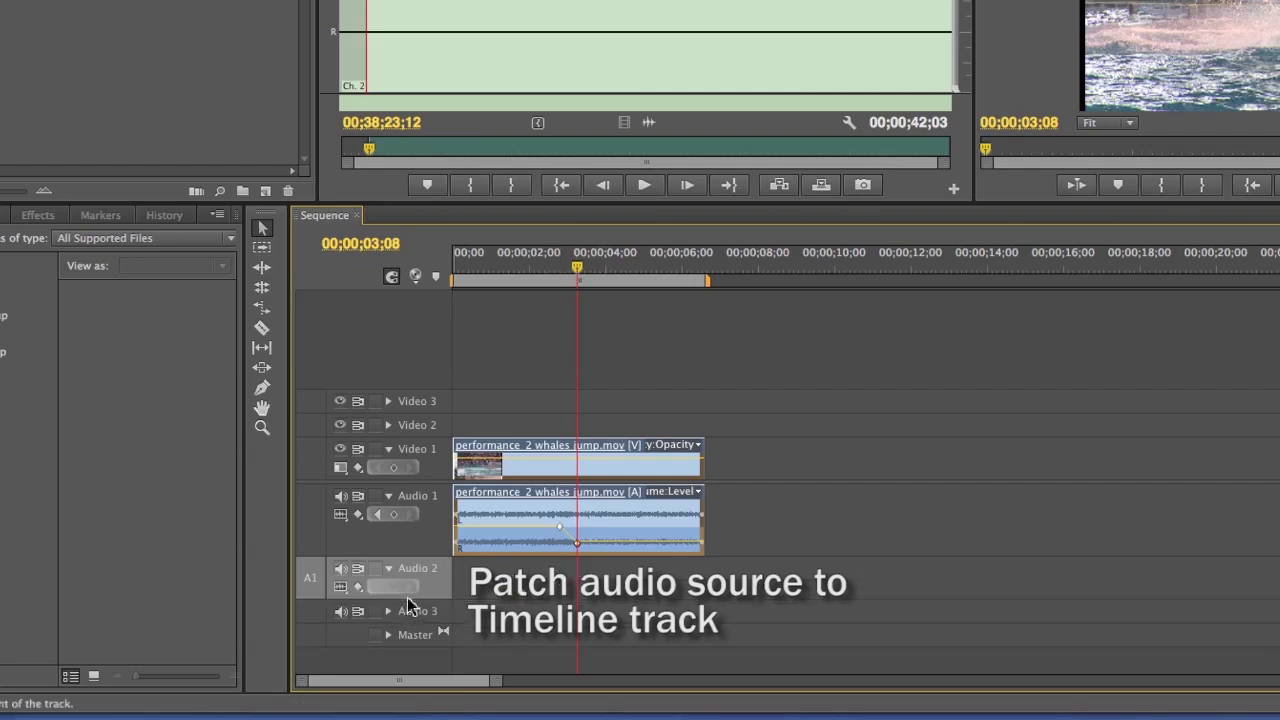
pyautogui.moveTo(408, 598); pyautogui.dragTo(415, 617)
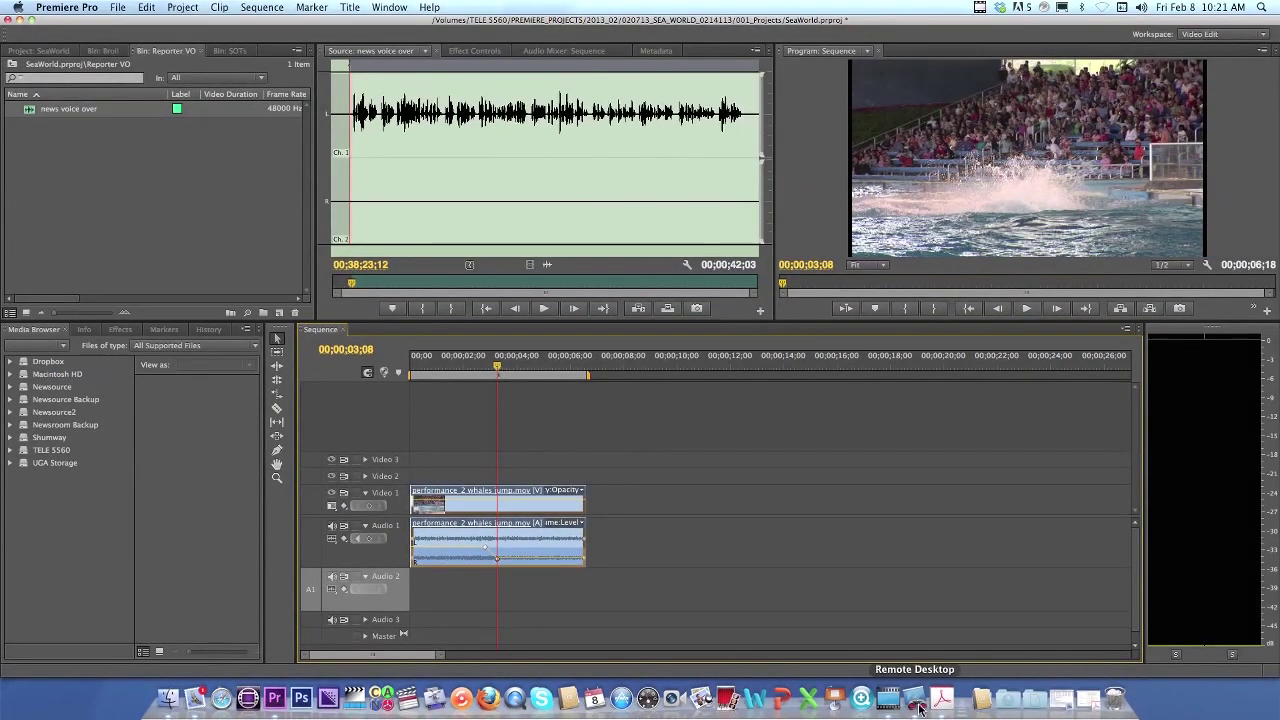
# In the SeaWorld PKG script, highlight 'trainers.', the VO's last word, then return to Premiere Pro
pyautogui.click(1008, 697)
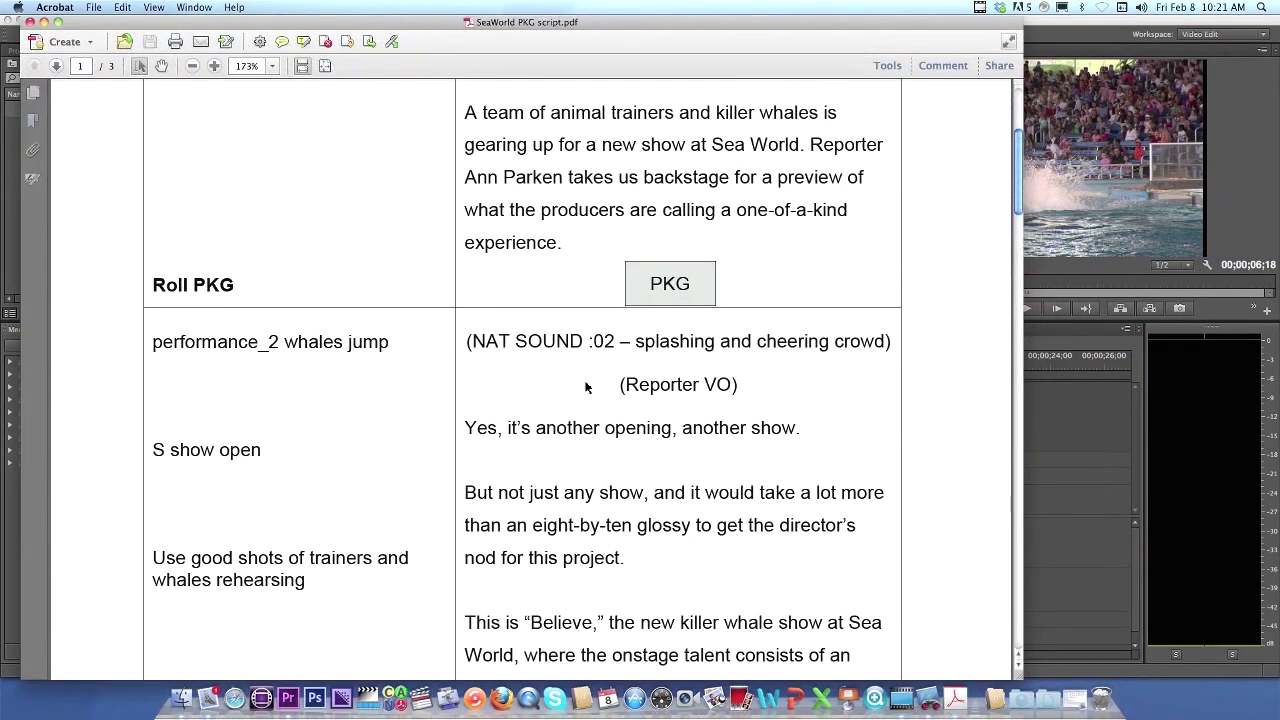
pyautogui.scroll(-4, 513, 345)
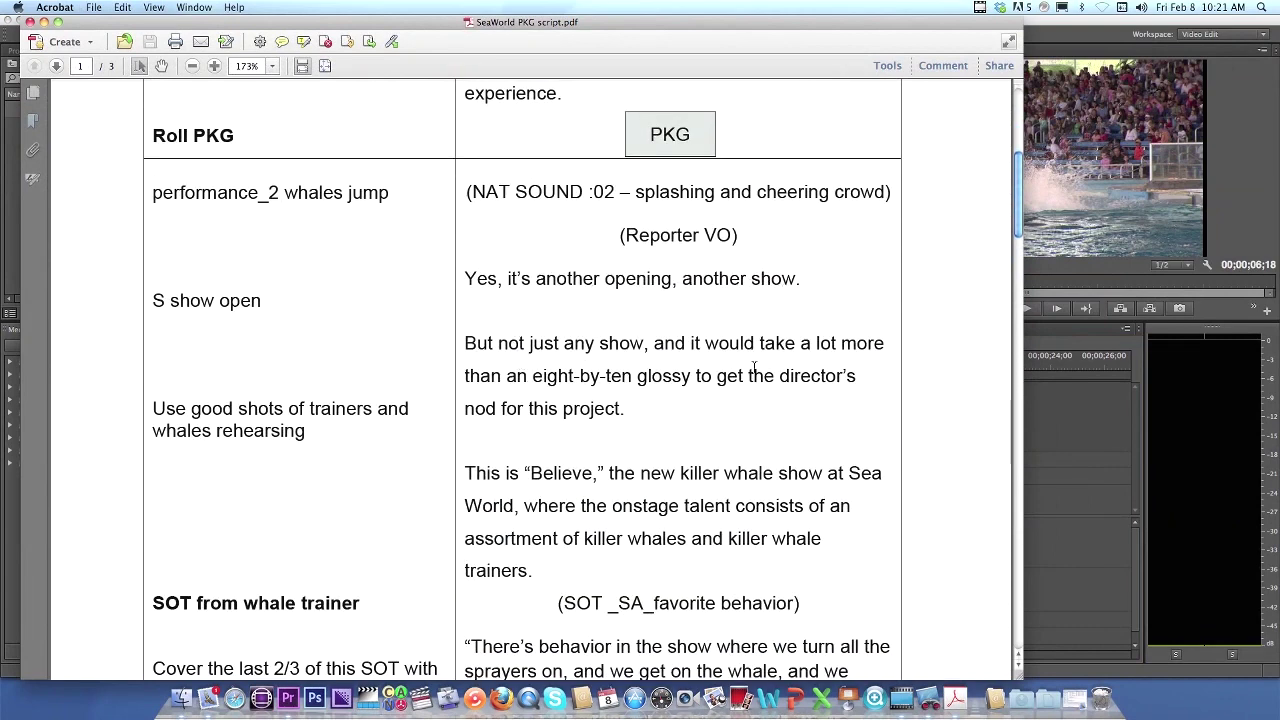
pyautogui.scroll(-5, 754, 367)
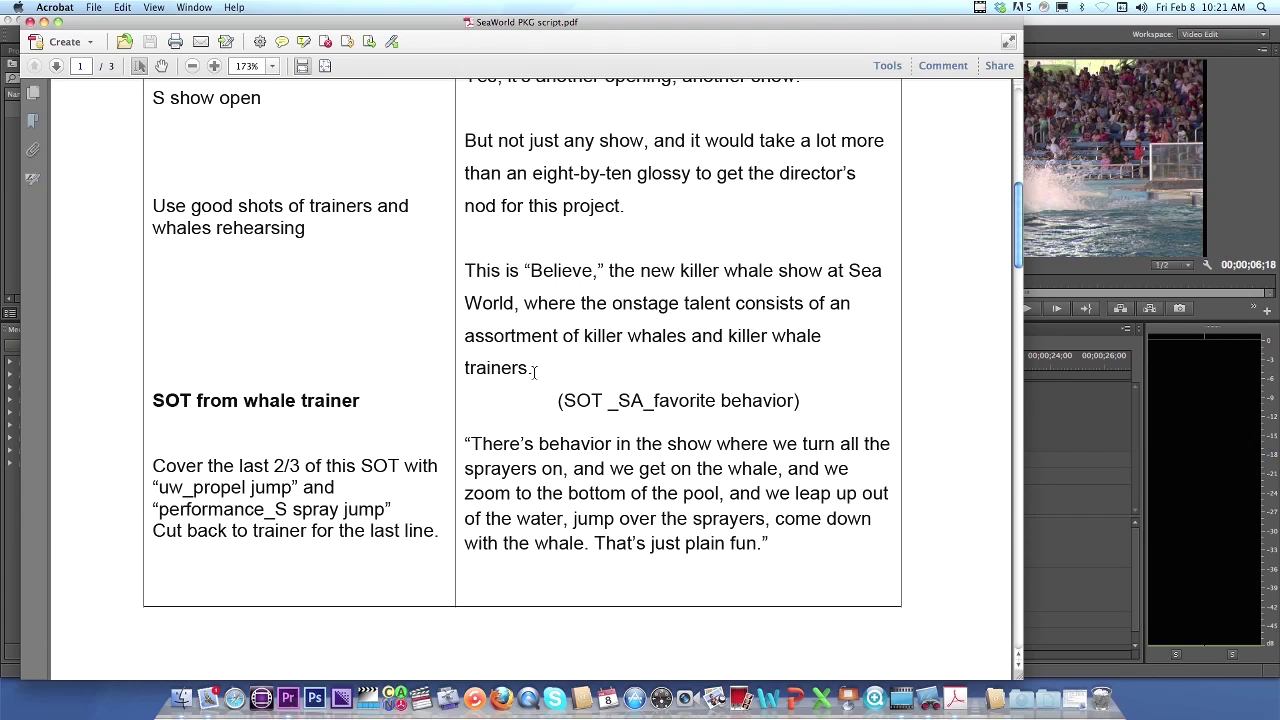
pyautogui.moveTo(534, 376); pyautogui.dragTo(468, 410)
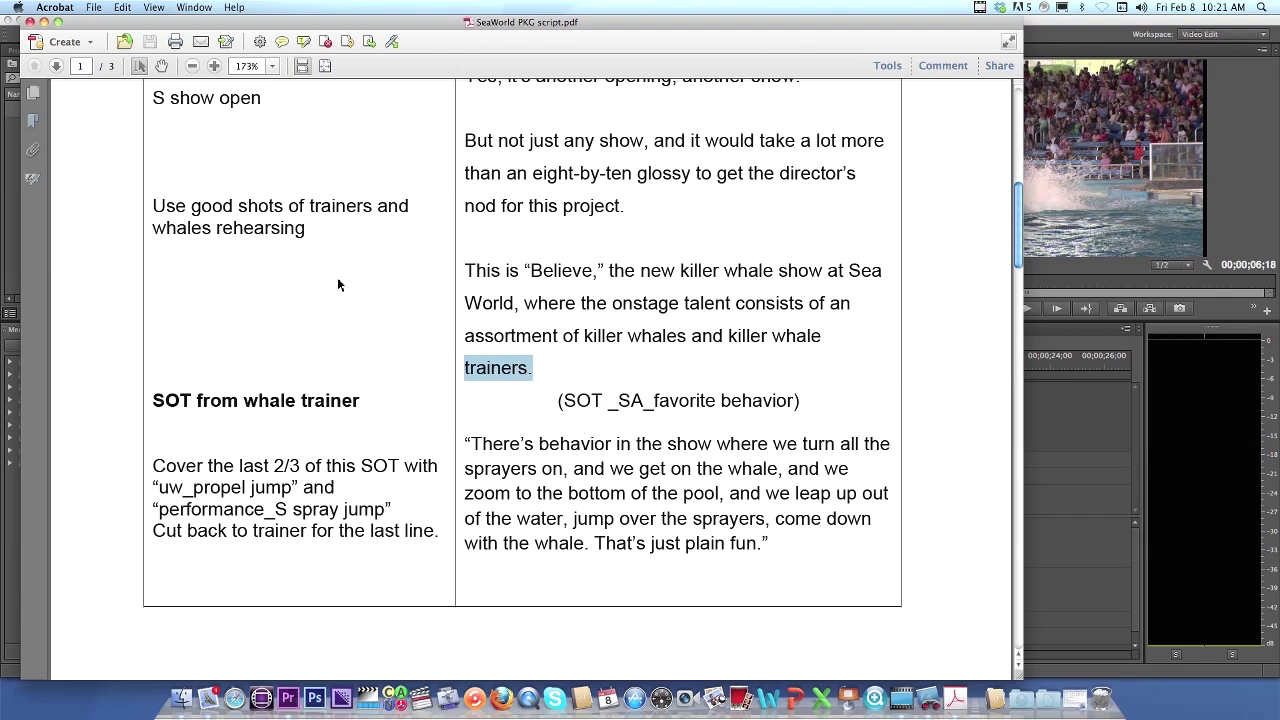
pyautogui.click(10, 45)
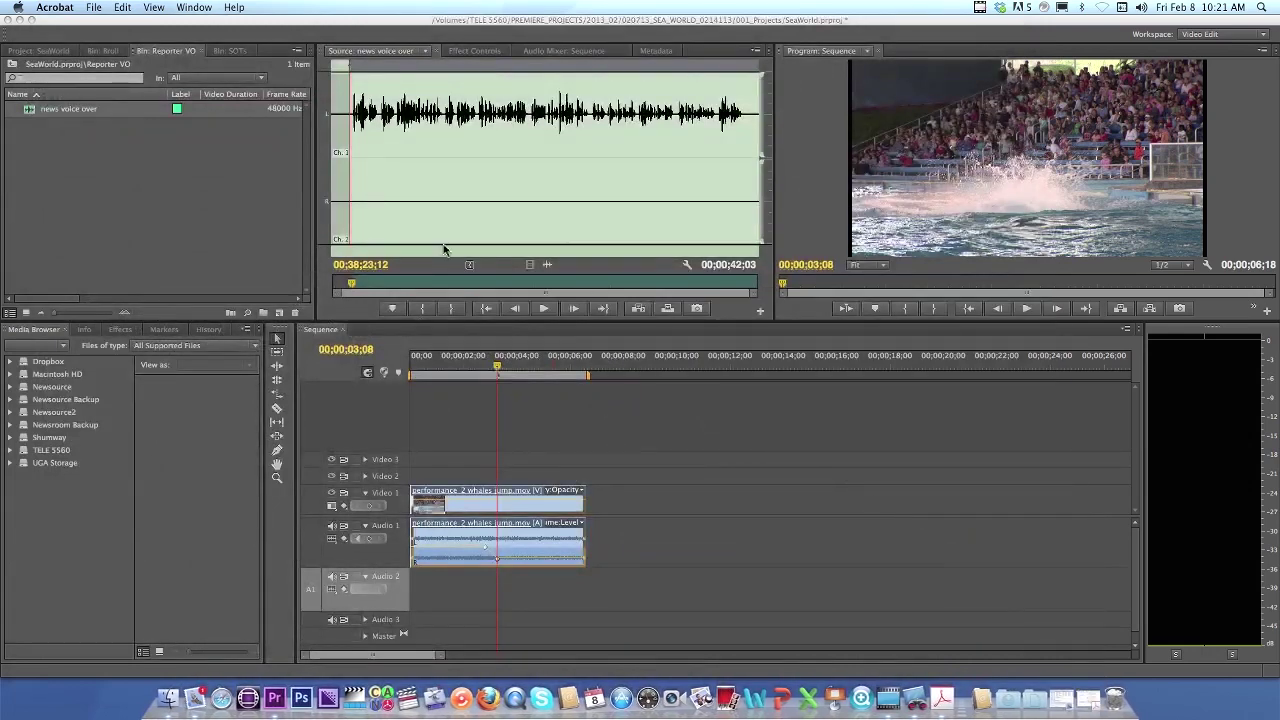
# Play the voice over to its end and mark an Out point at 00;38;41;21, an 18;10 span
pyautogui.click(355, 287)
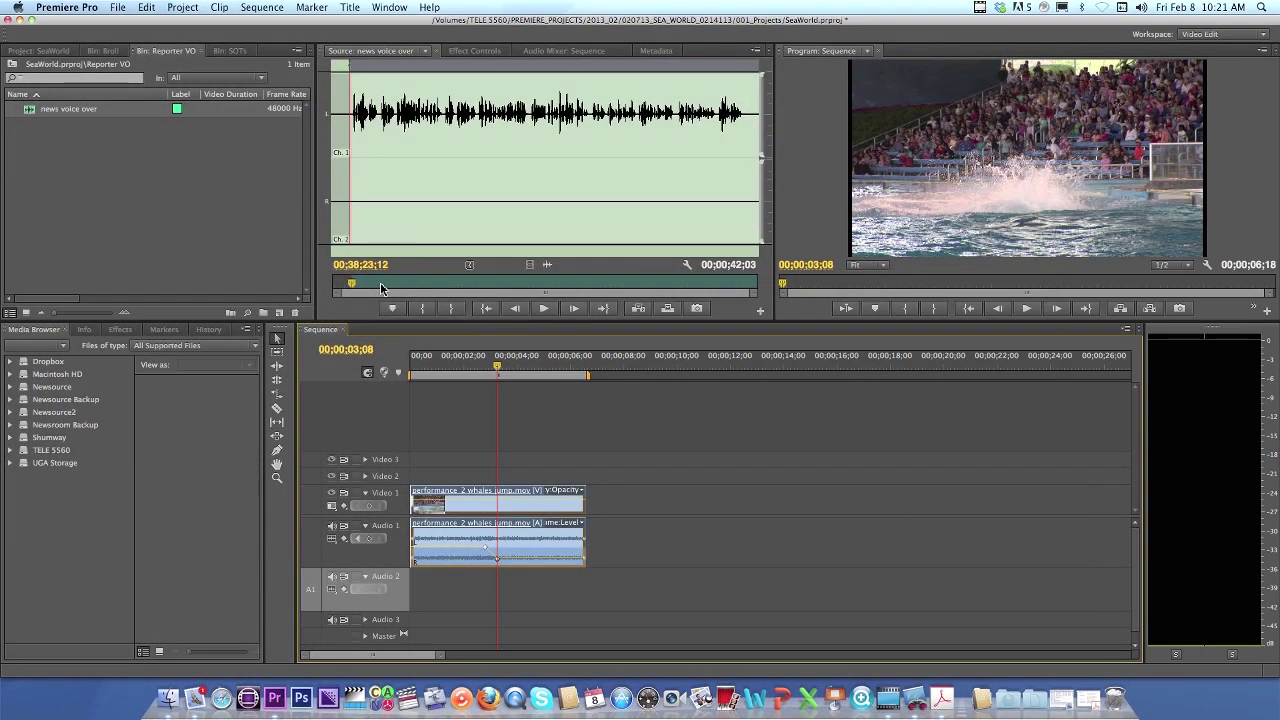
pyautogui.moveTo(347, 286); pyautogui.dragTo(382, 286)
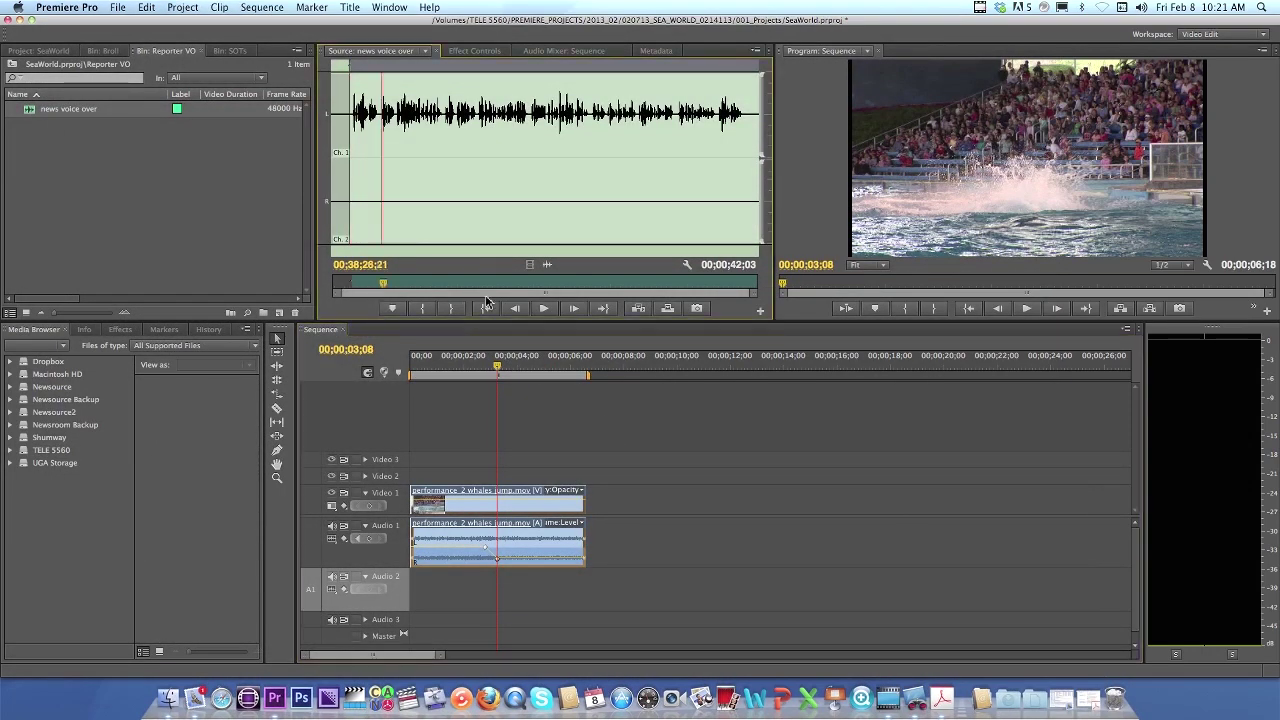
pyautogui.click(545, 310)
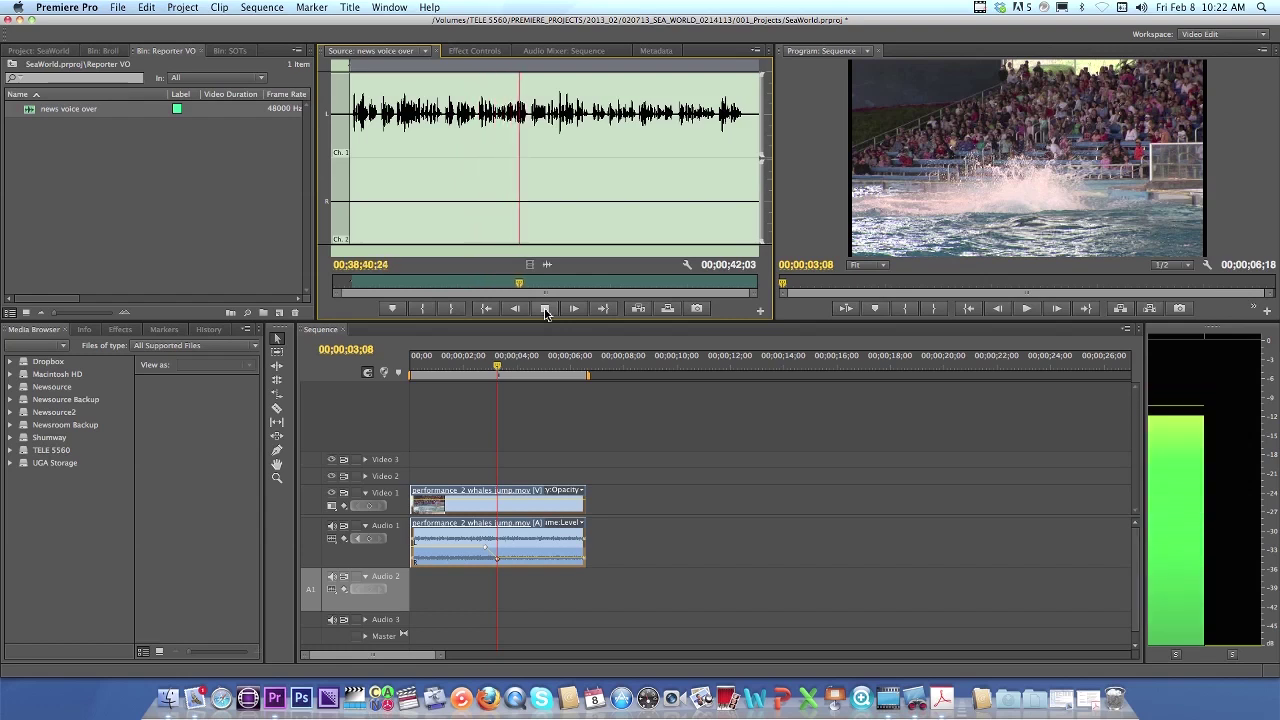
pyautogui.click(545, 309)
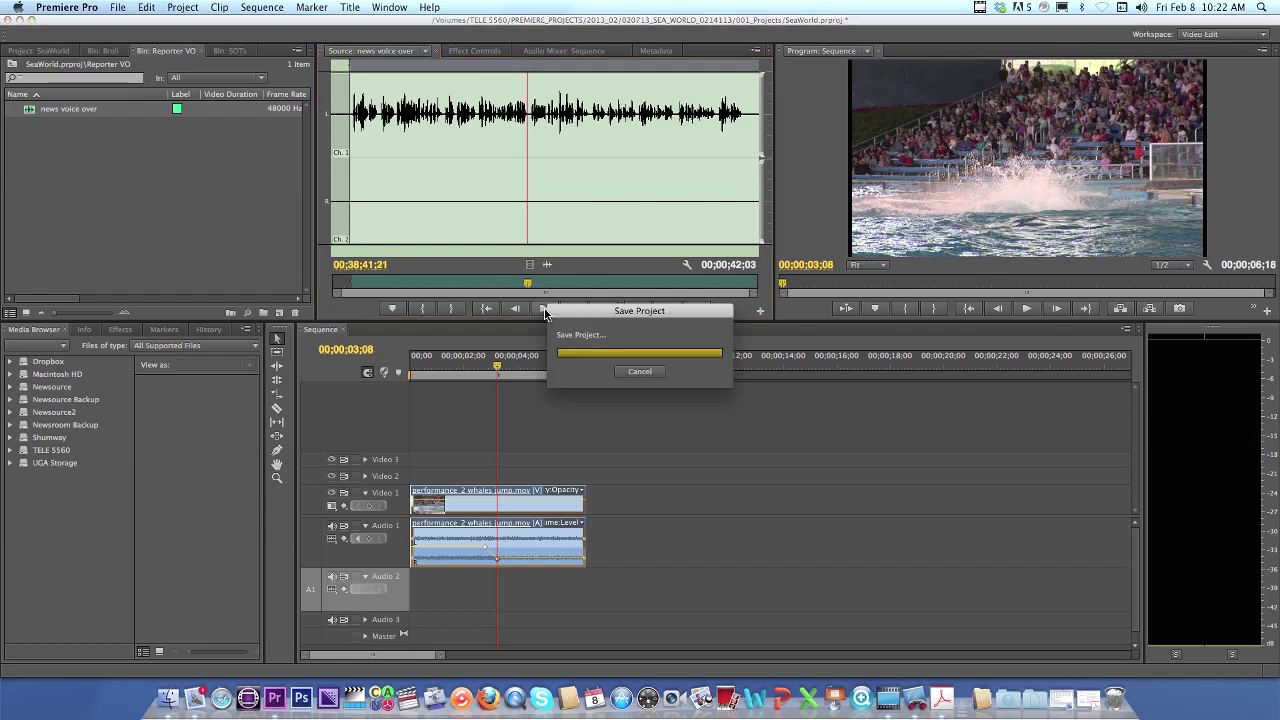
pyautogui.press('o')
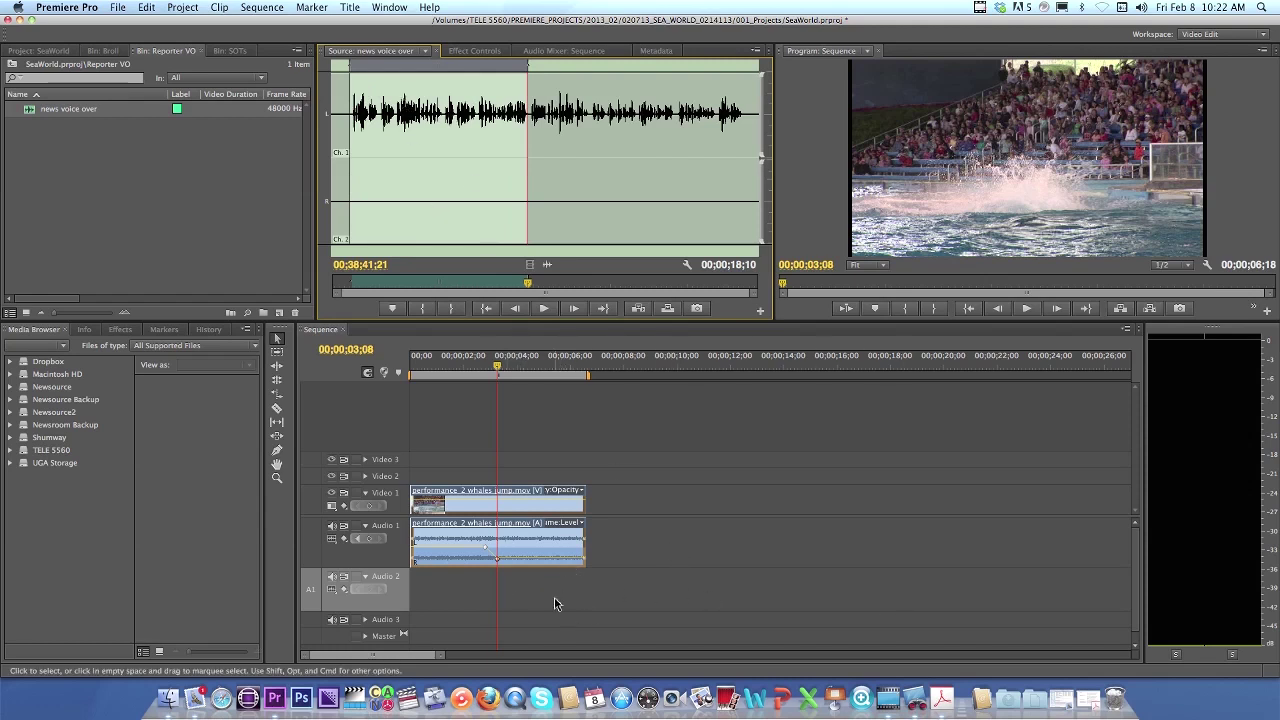
# Overwrite the marked voice over onto Audio 2 and play the sequence from the beginning
pyautogui.press('.')
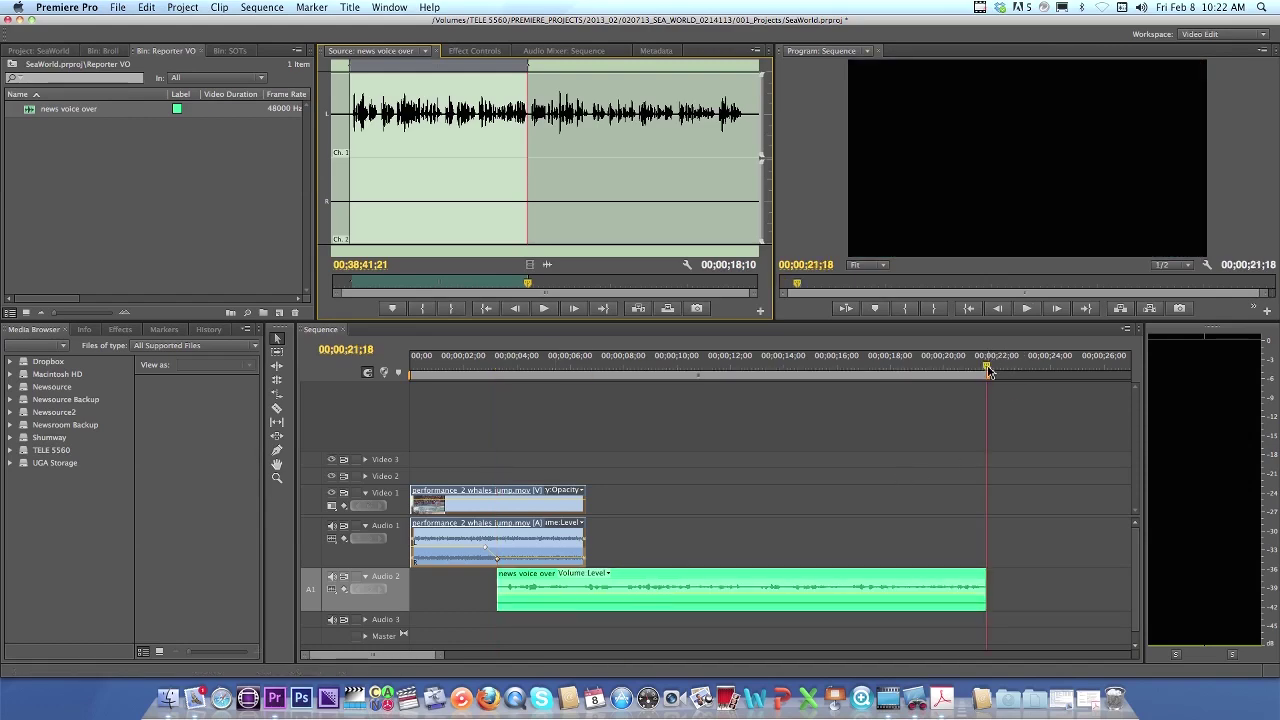
pyautogui.moveTo(988, 370); pyautogui.dragTo(473, 385)
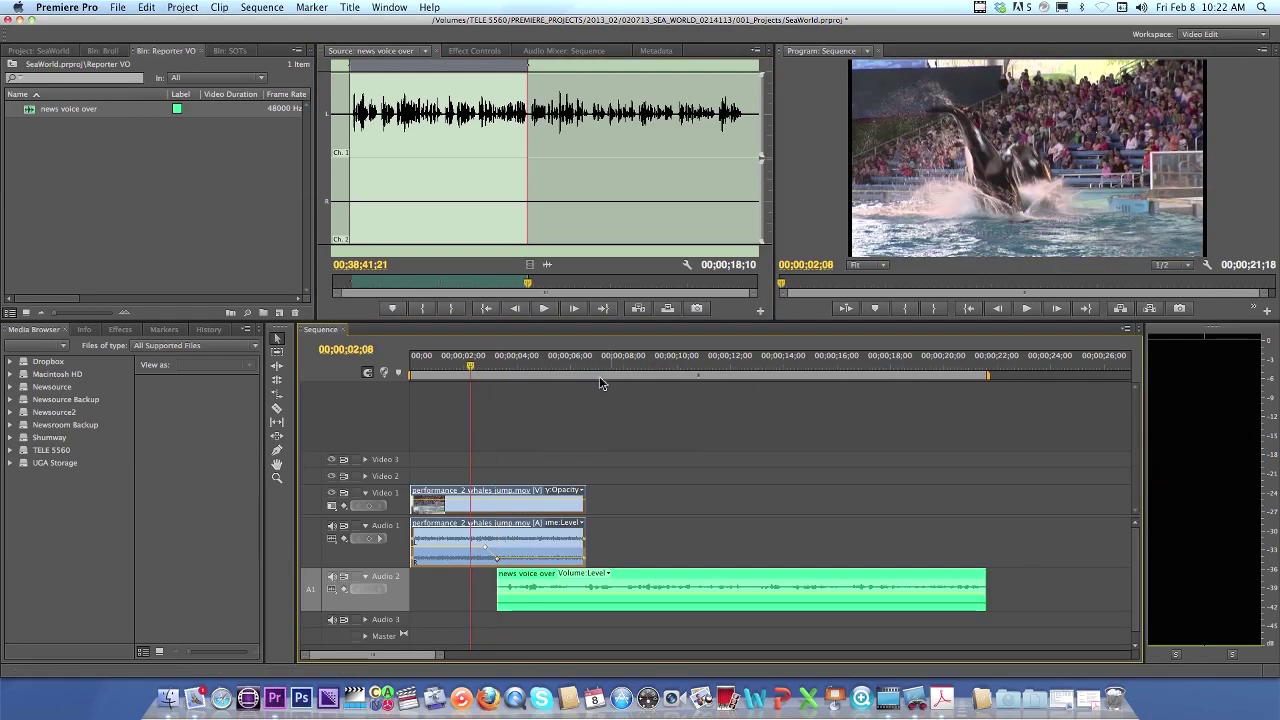
pyautogui.press('Home')
pyautogui.press('space')
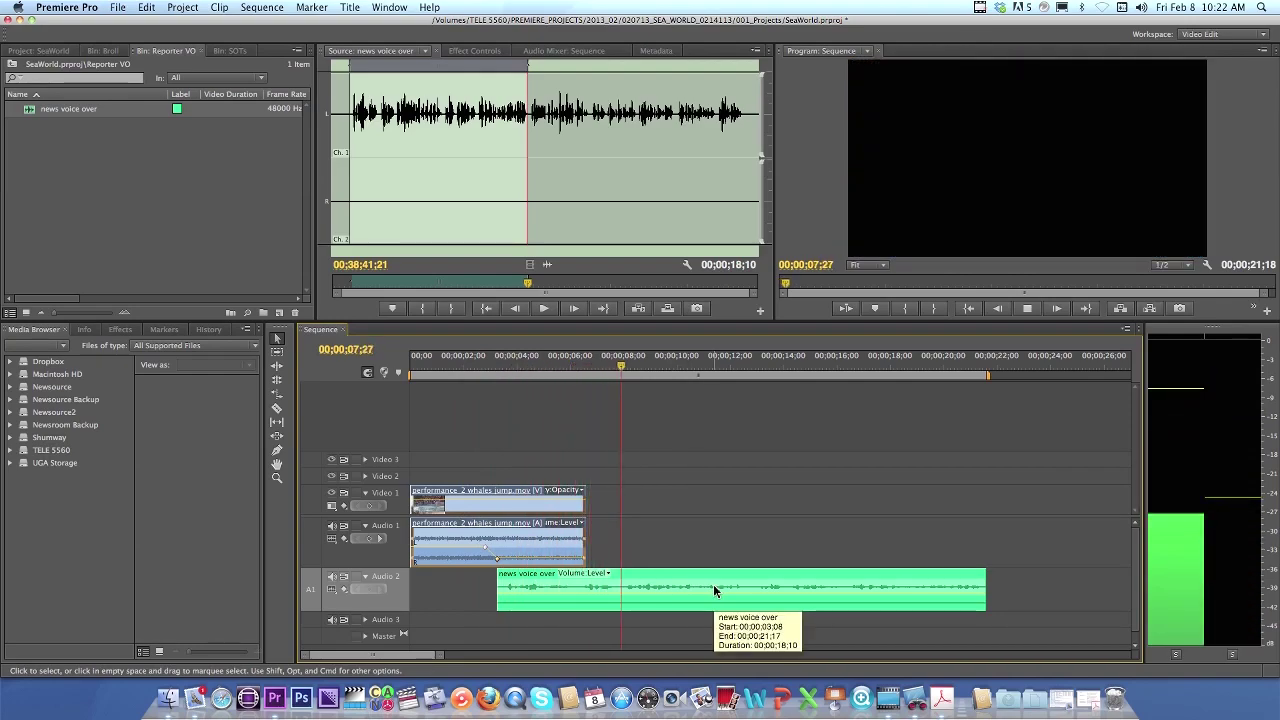
pyautogui.press('space')
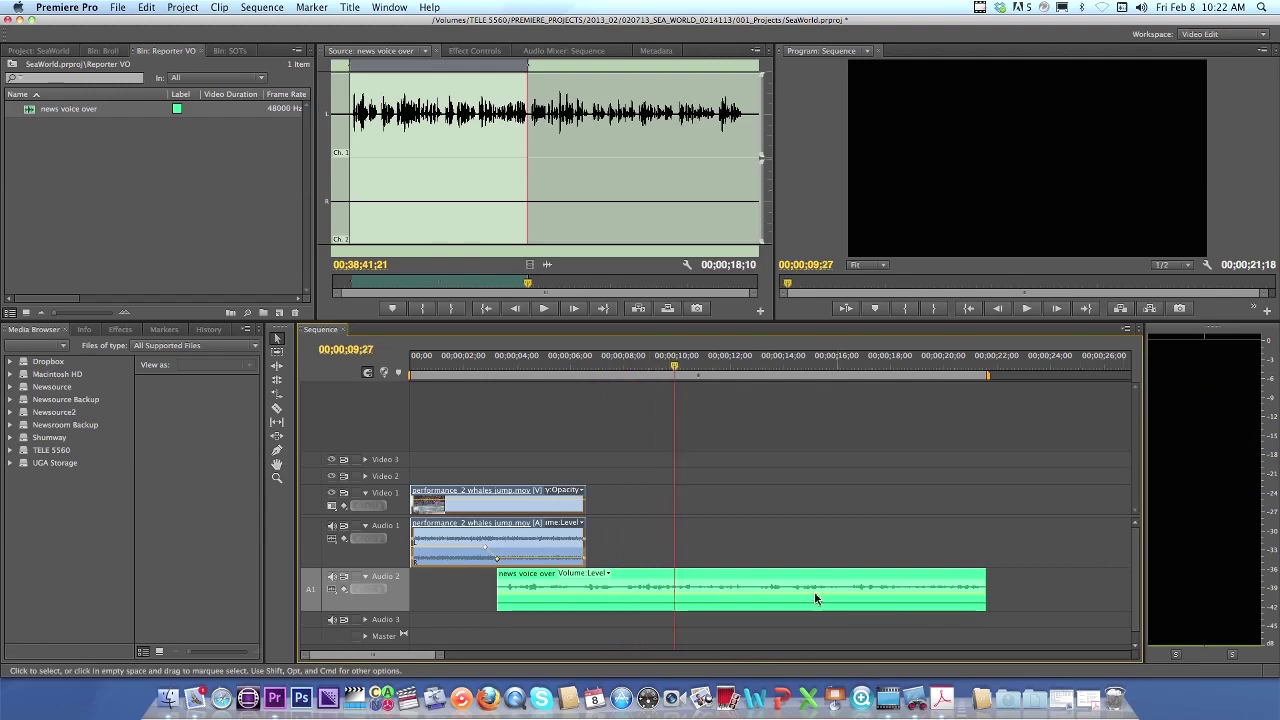
# Scrub through the voice over and the nat-sound-to-VO transition, ending at the sequence end
pyautogui.press('space')
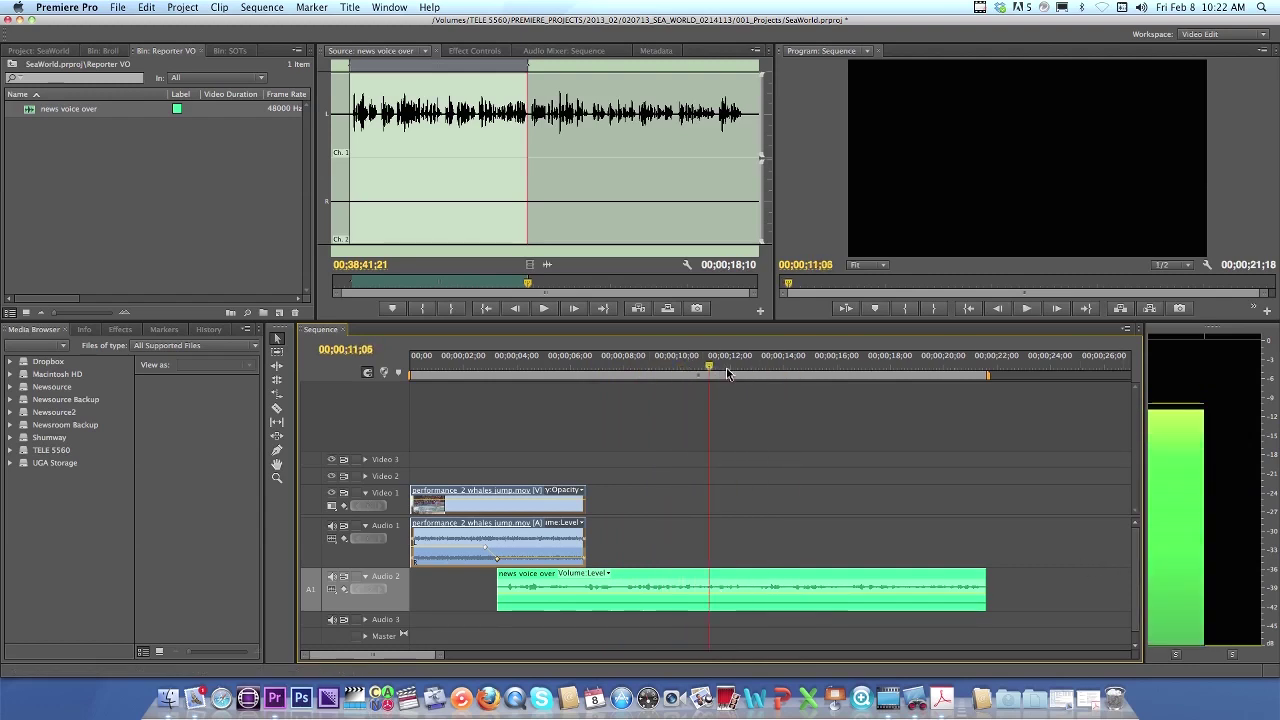
pyautogui.click(643, 366)
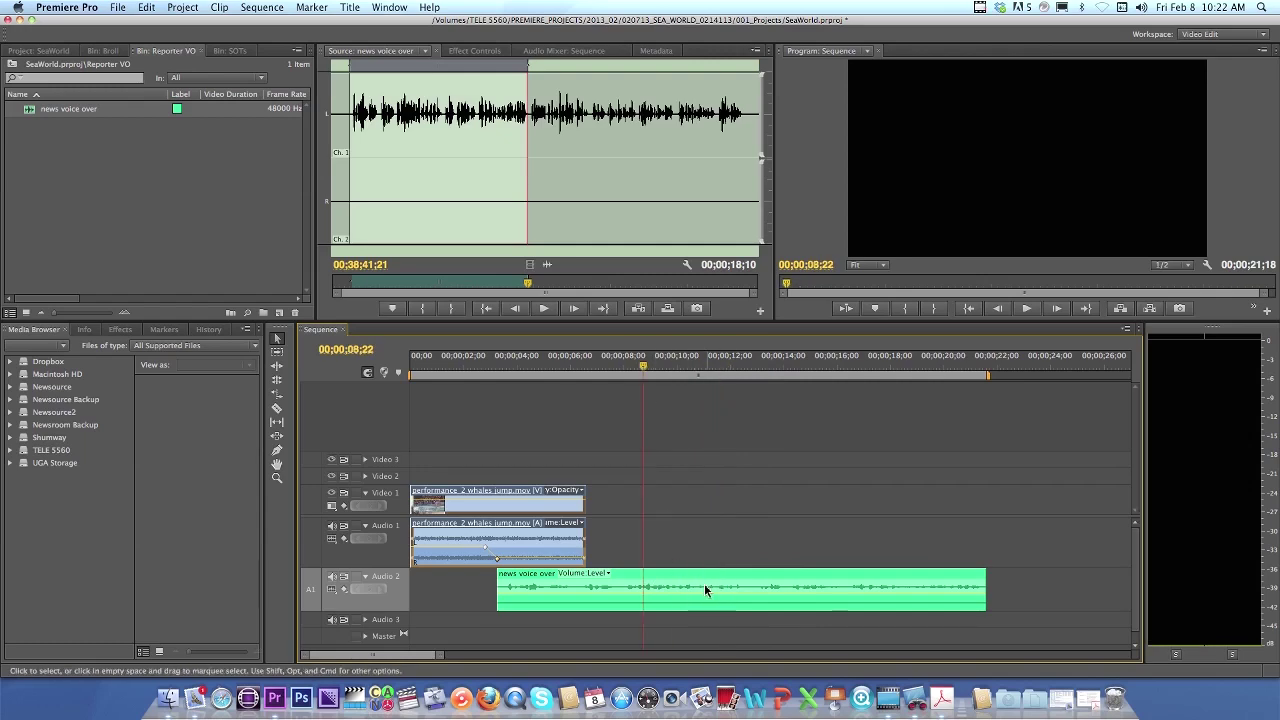
pyautogui.moveTo(643, 366); pyautogui.dragTo(422, 382)
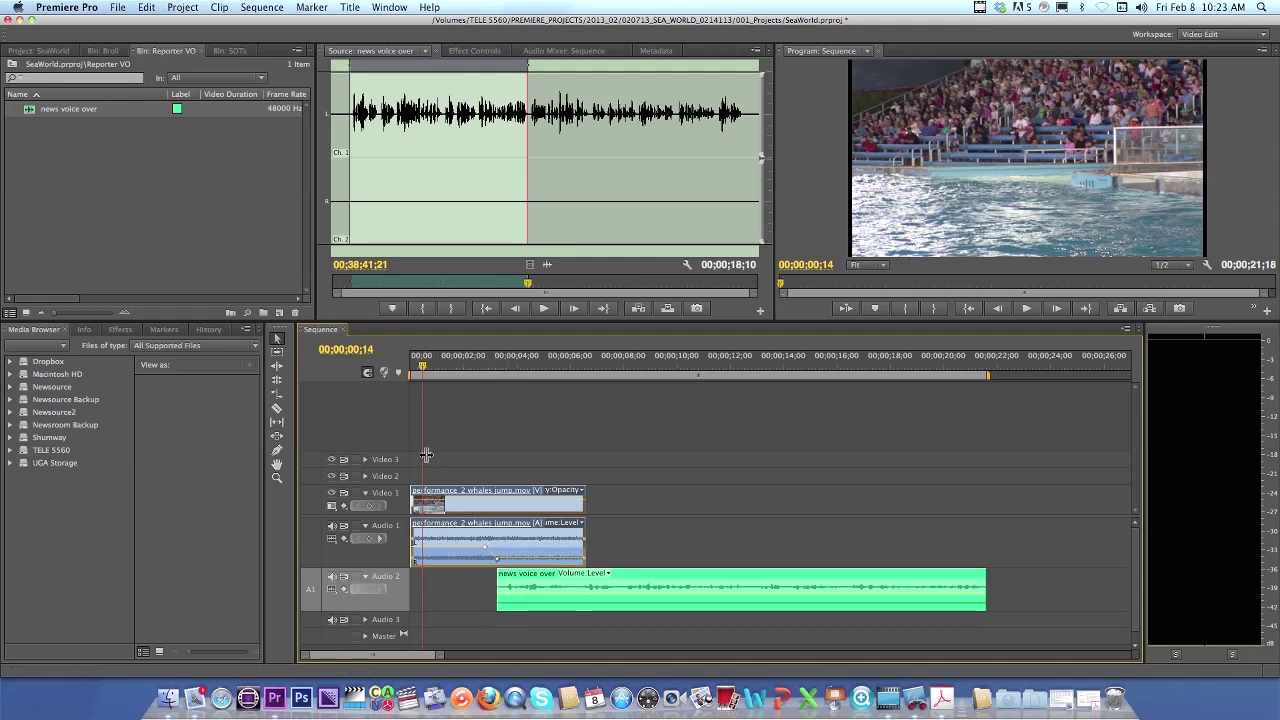
pyautogui.moveTo(422, 367); pyautogui.dragTo(503, 368)
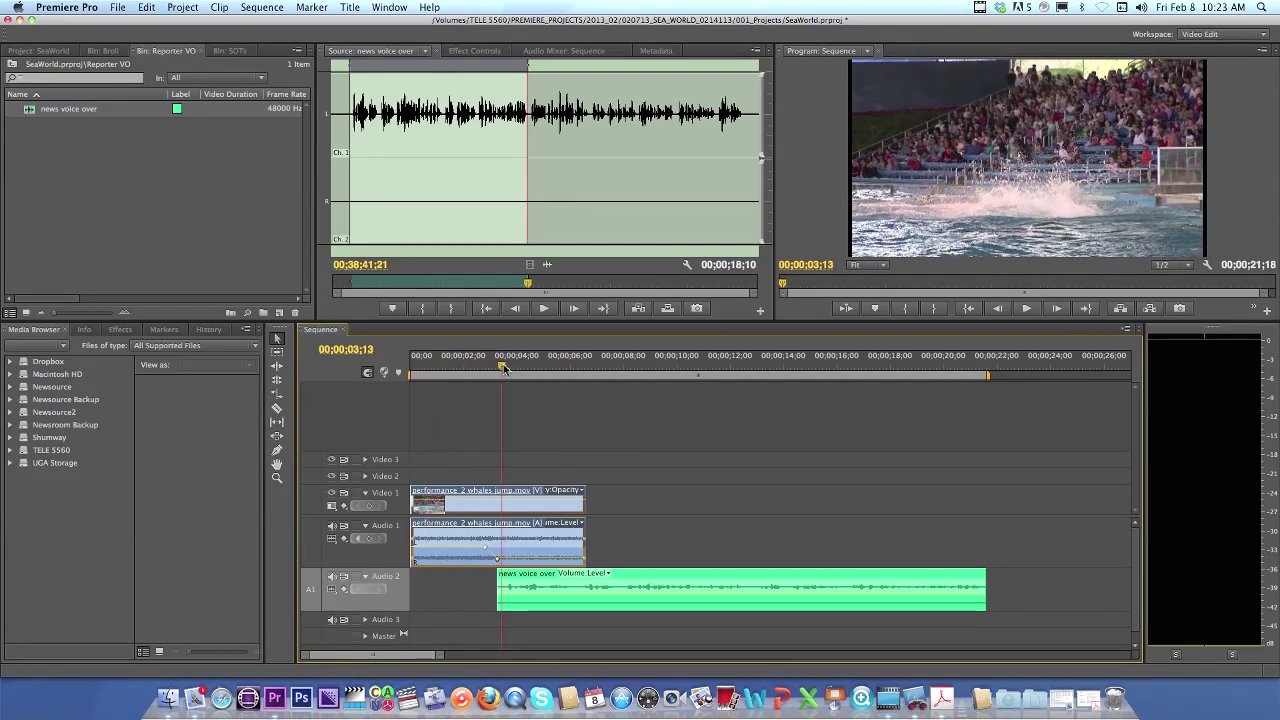
pyautogui.press('End')
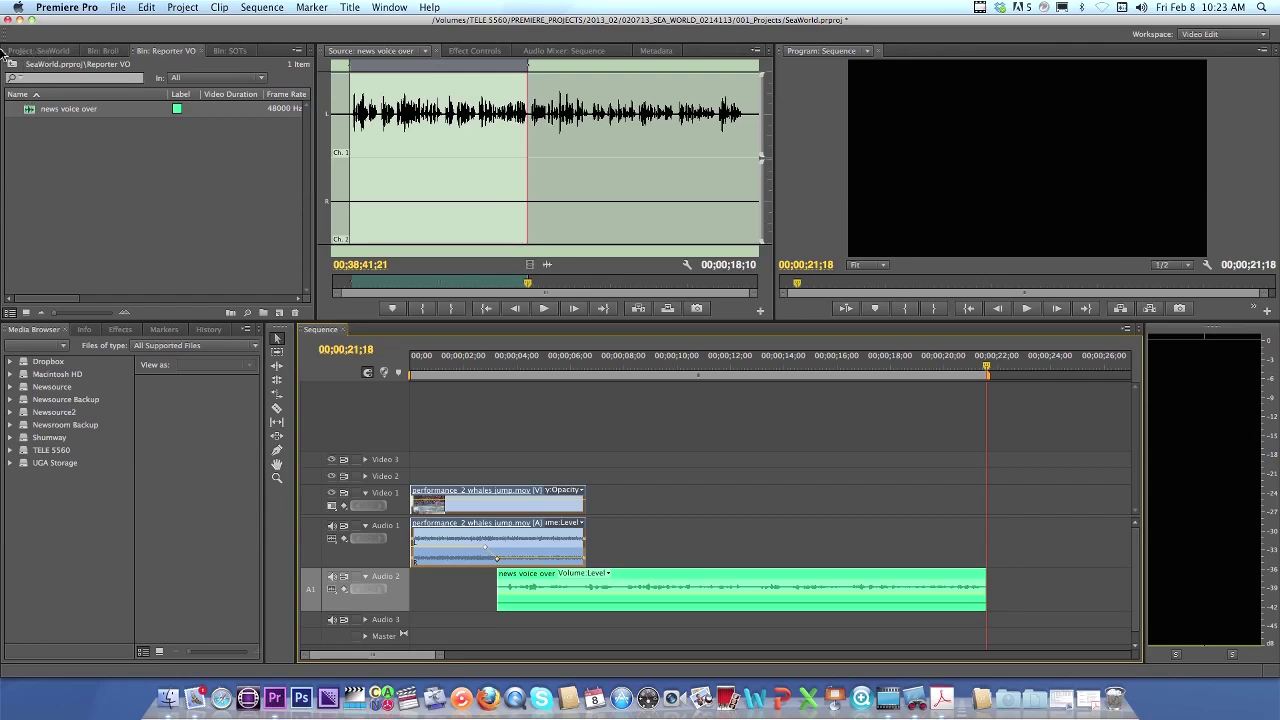
# Open the SOTs bin and scroll the script to the trainer SOT cue, _SA_favorite behavior
pyautogui.click(228, 51)
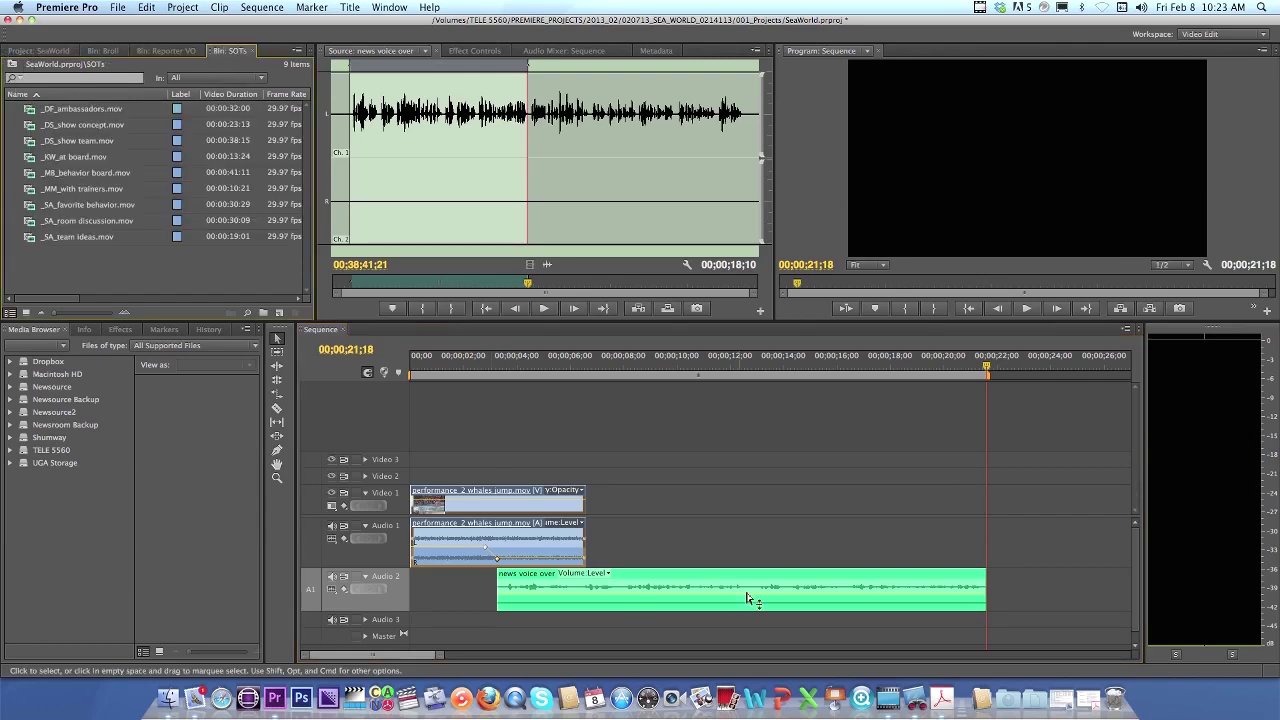
pyautogui.click(941, 698)
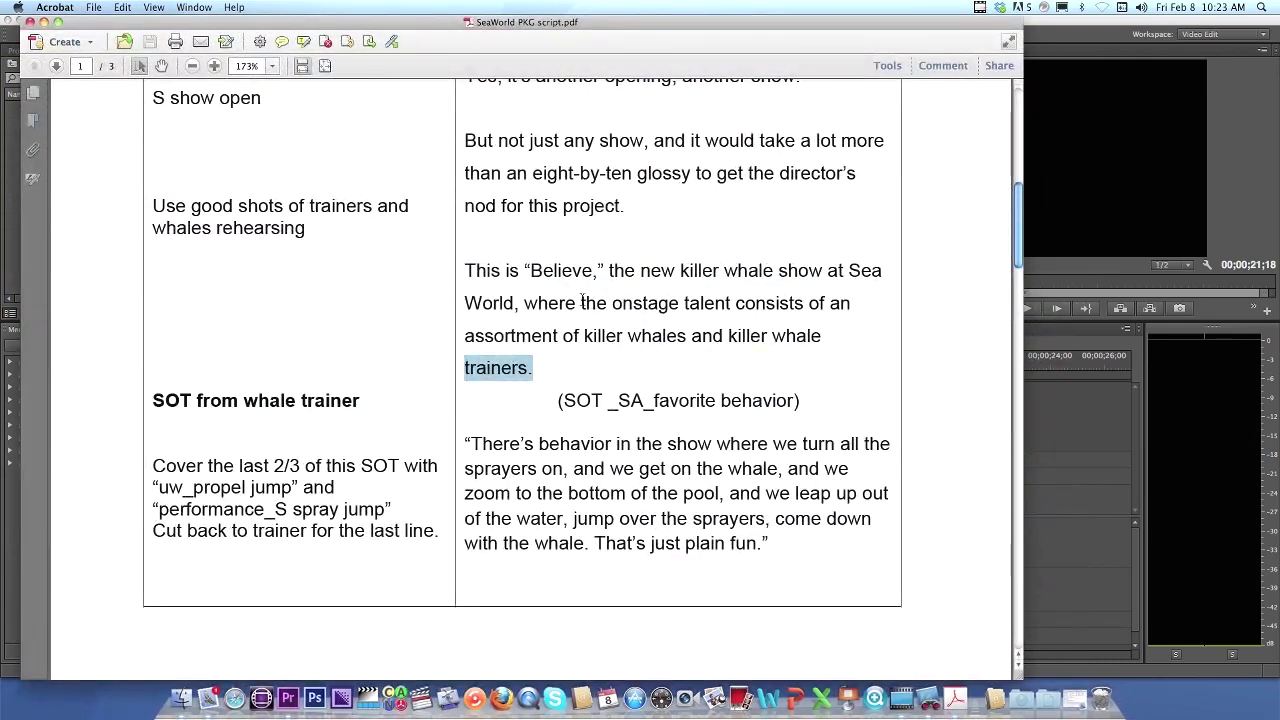
pyautogui.scroll(-3, 572, 309)
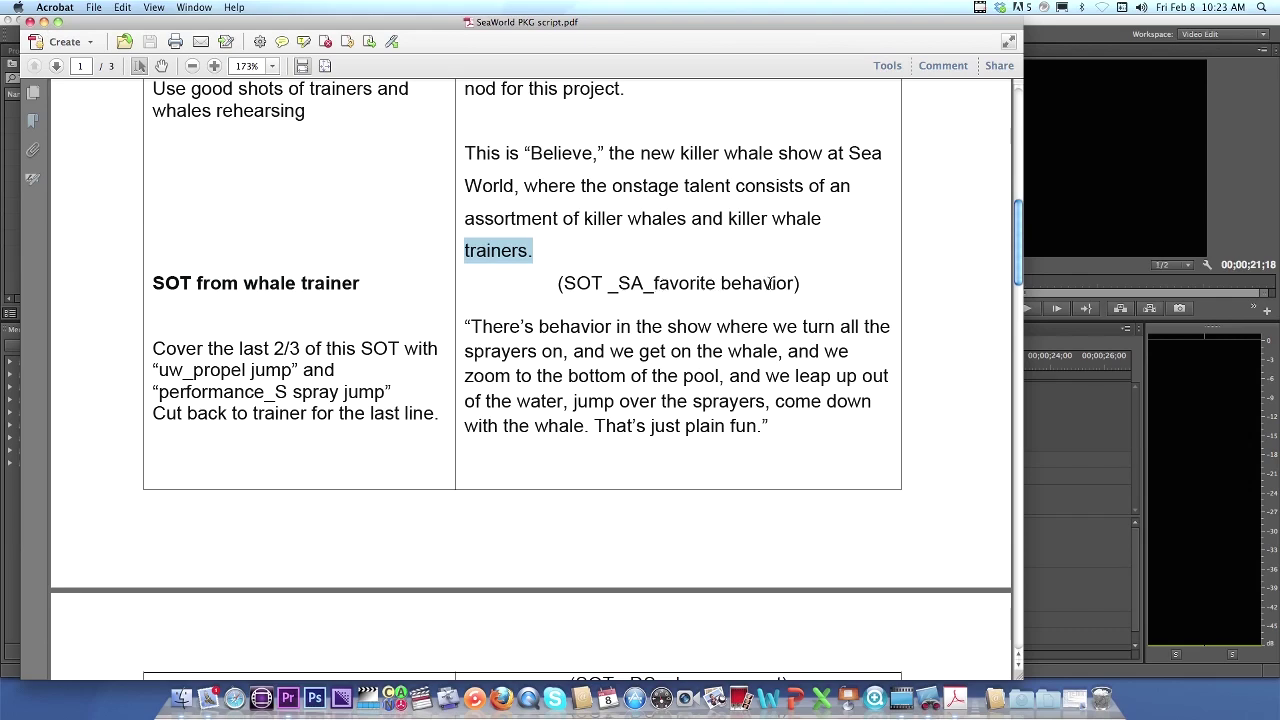
# Load the _SA_favorite behavior SOT in the Source monitor and preview a later moment
pyautogui.click(42, 21)
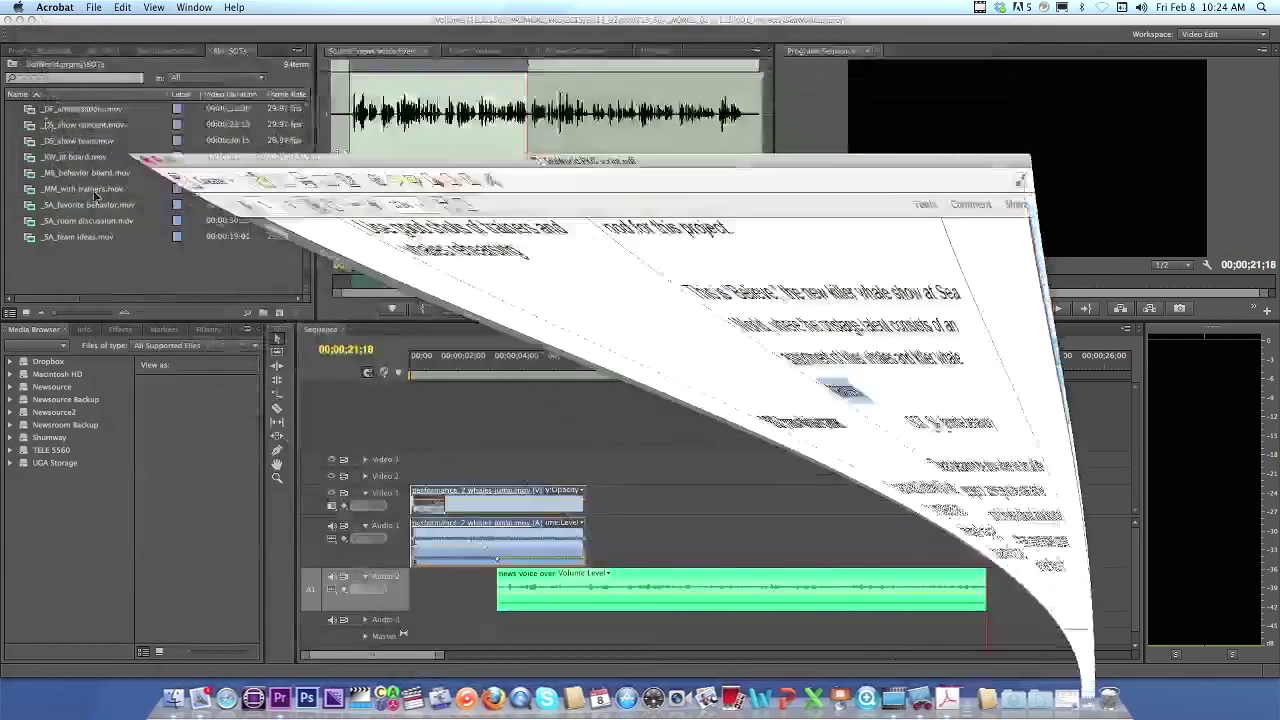
pyautogui.click(31, 206)
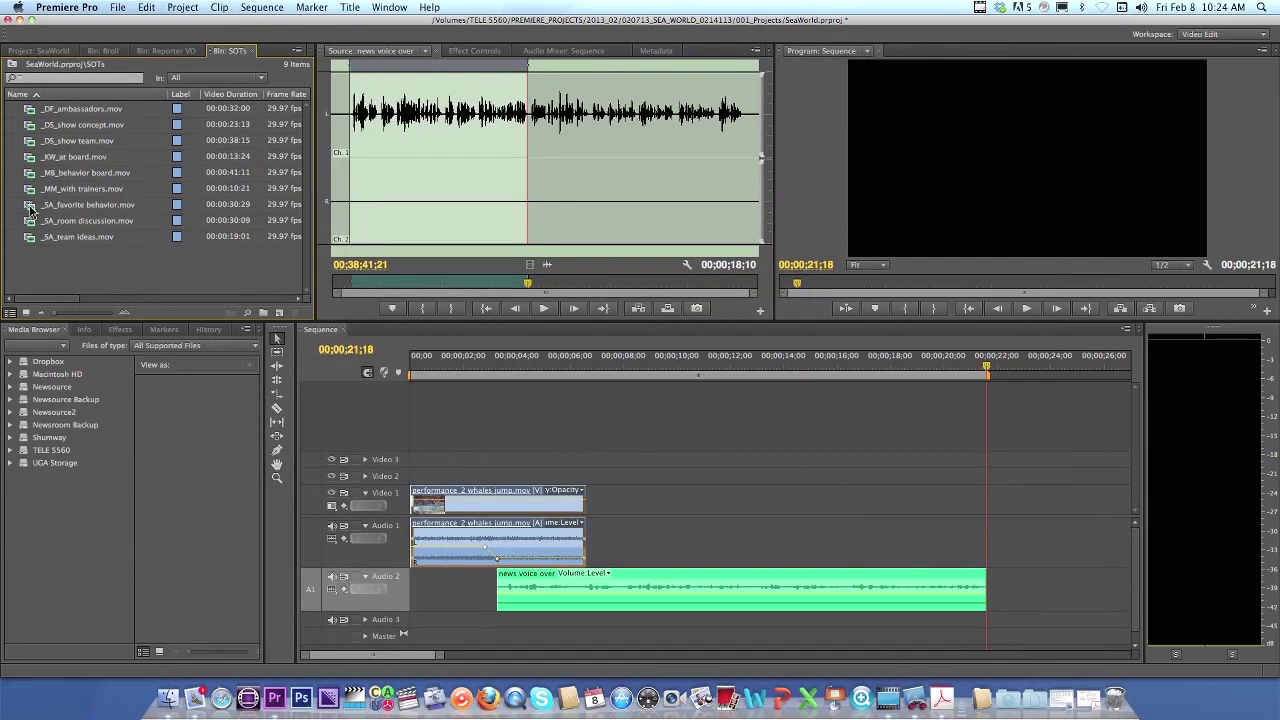
pyautogui.doubleClick(35, 208)
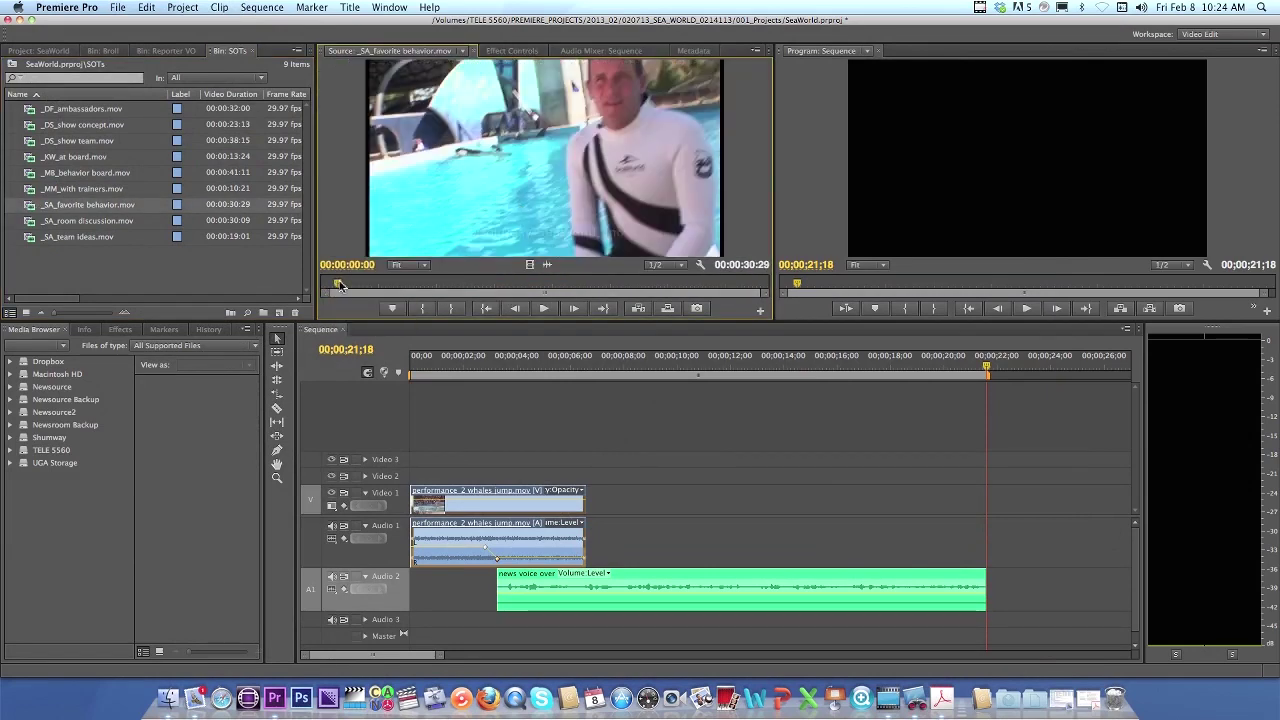
pyautogui.moveTo(322, 284); pyautogui.dragTo(440, 289)
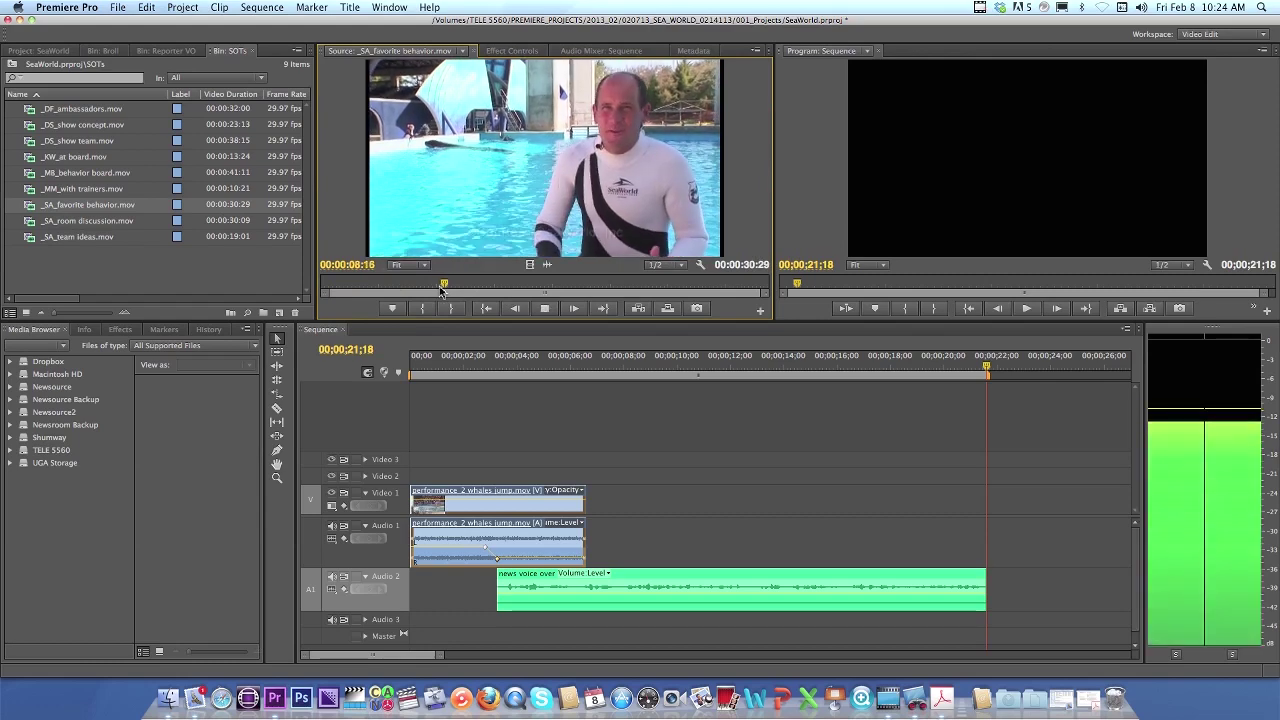
pyautogui.press('space')
pyautogui.press('space')
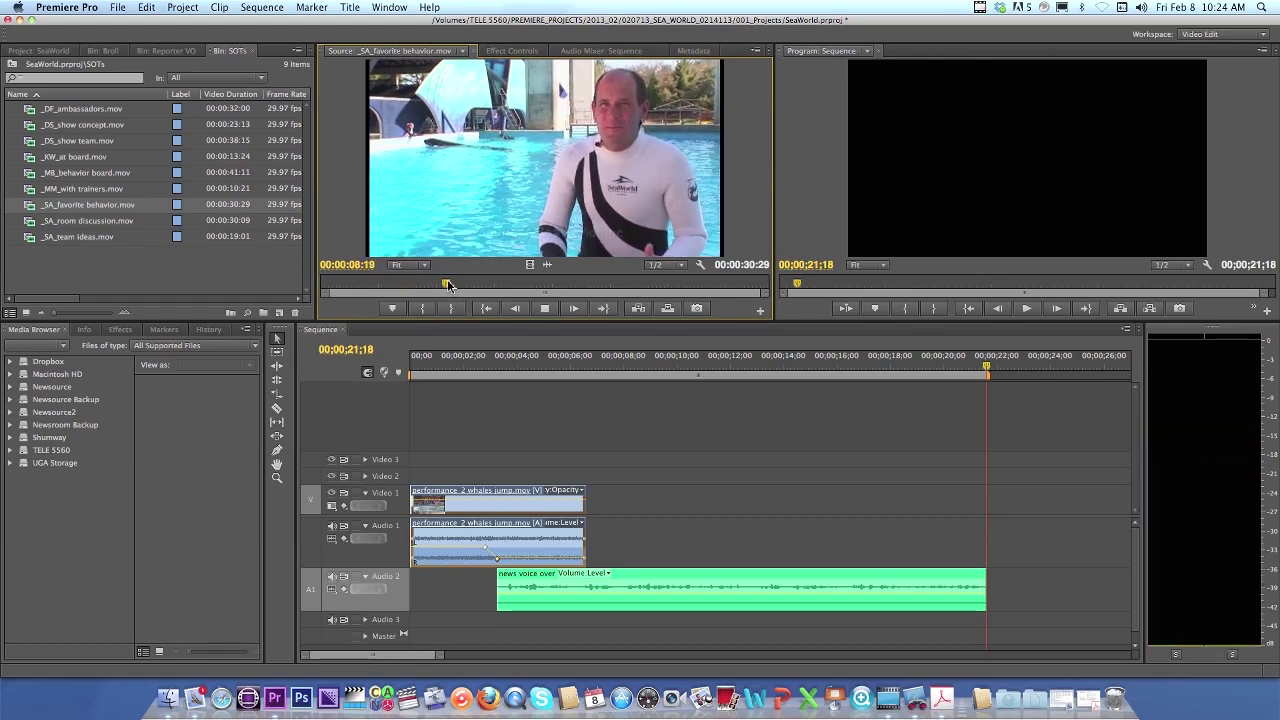
# Shuttle back and forth to find the soundbite's start and mark In at 00:00:03:20
pyautogui.press('j')
pyautogui.press('j')
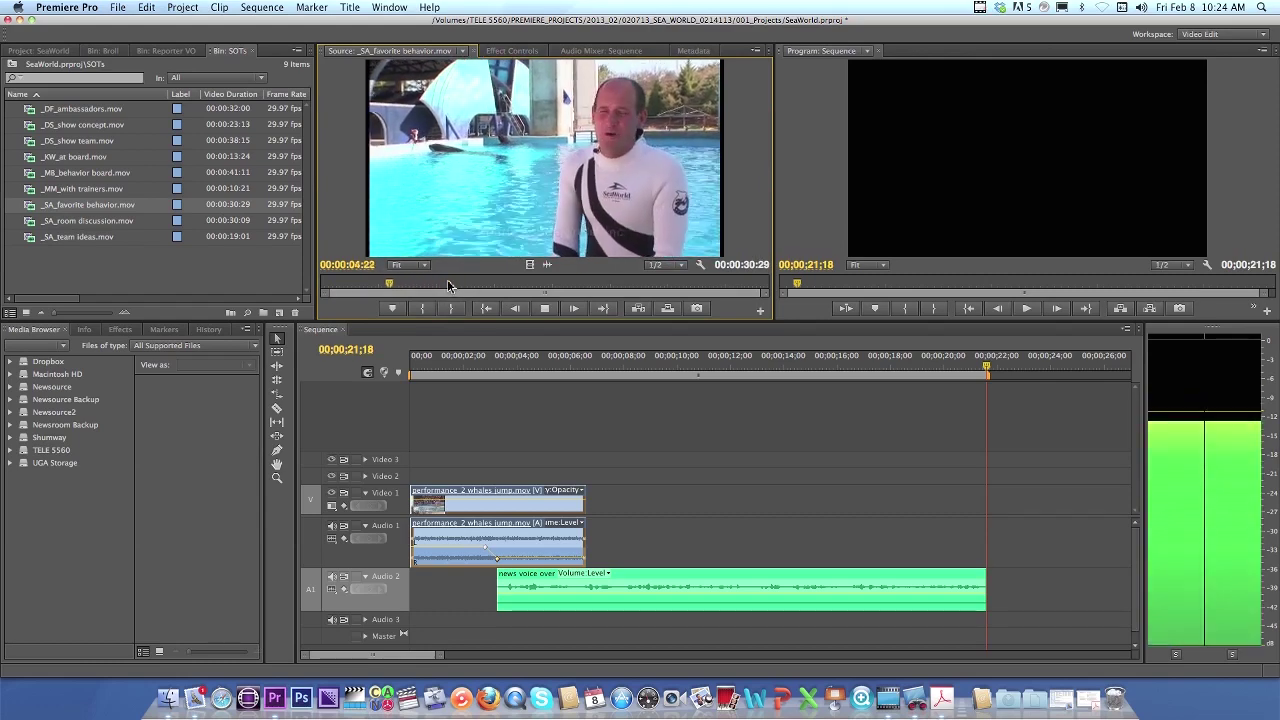
pyautogui.press('k')
pyautogui.press('space')
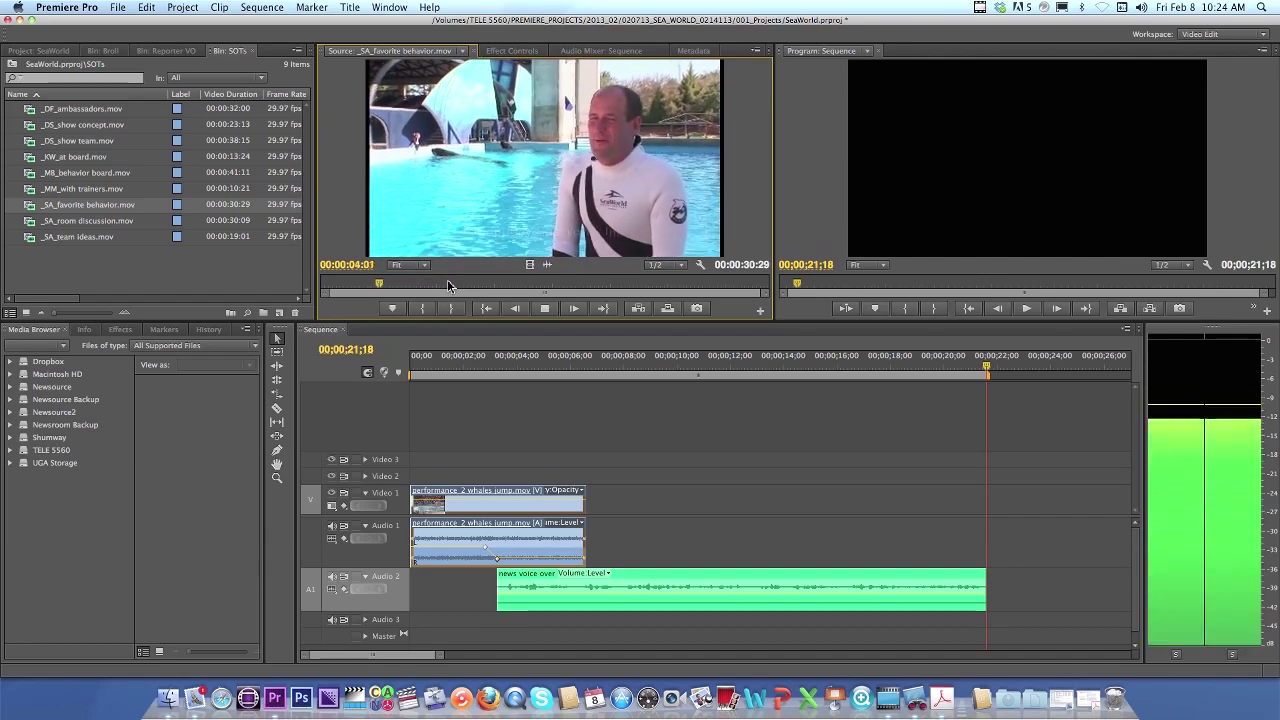
pyautogui.press('j')
pyautogui.press('k')
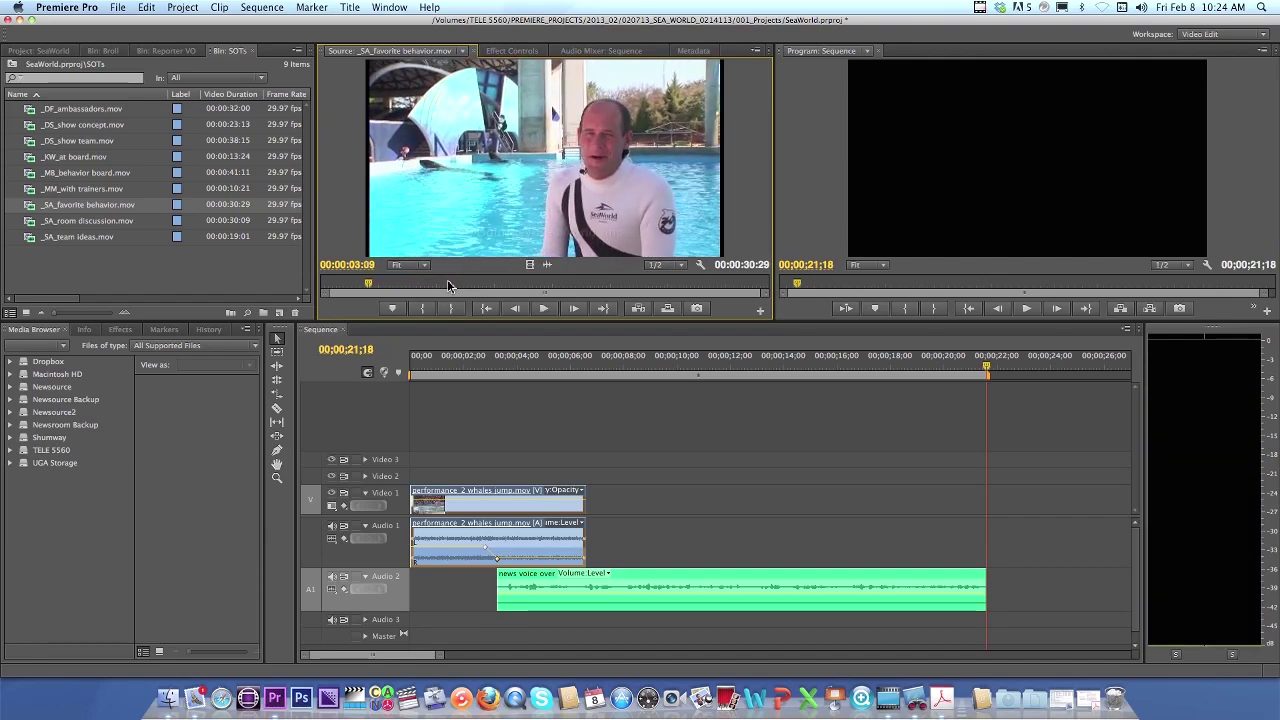
pyautogui.press('space')
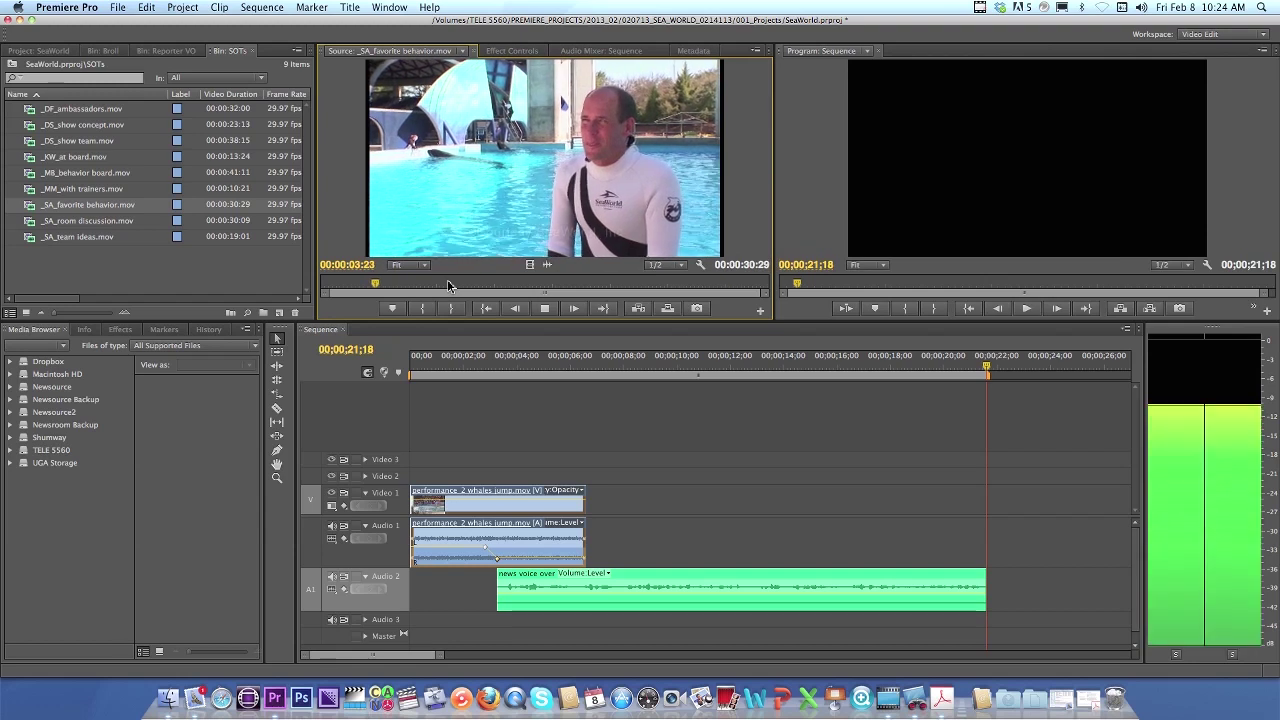
pyautogui.press('k')
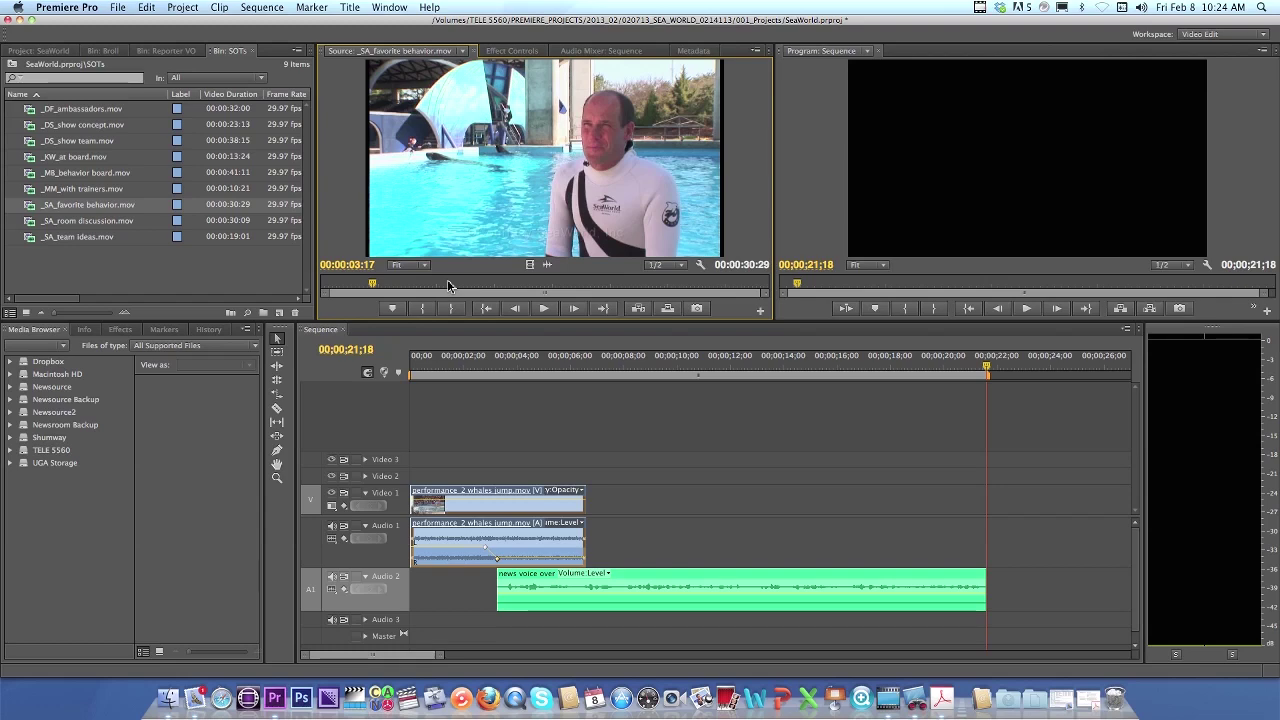
pyautogui.press('j')
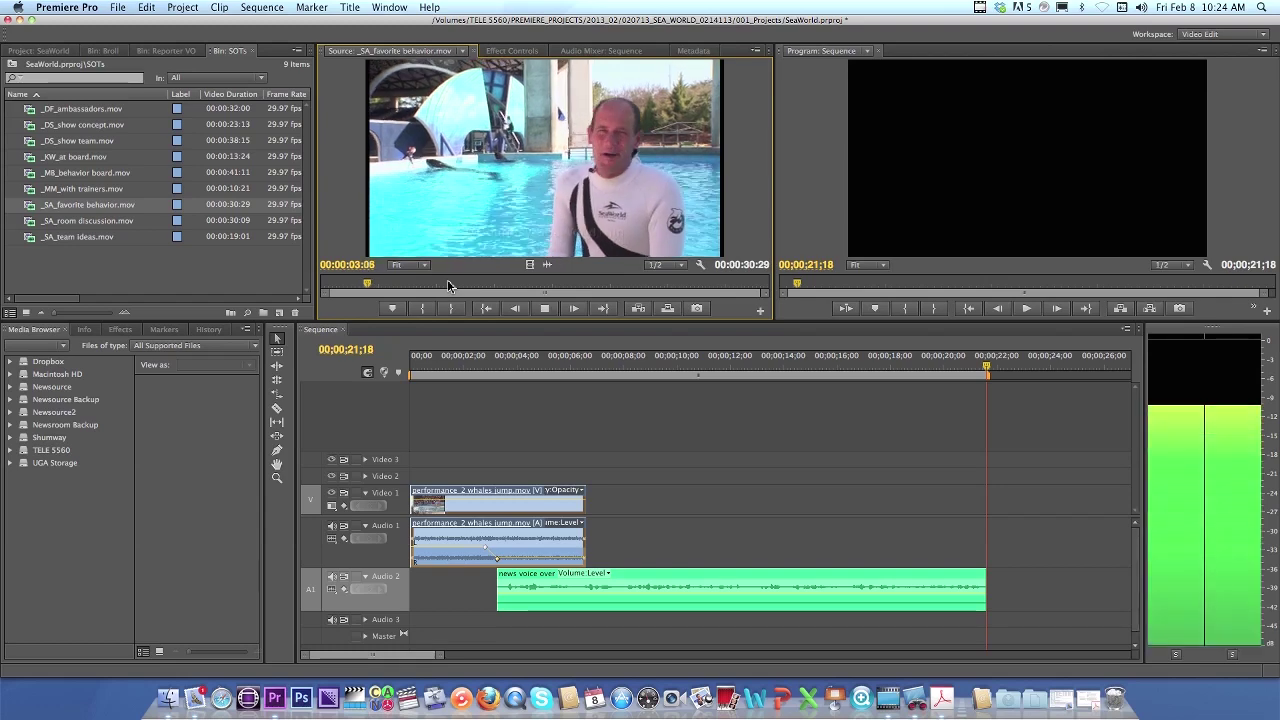
pyautogui.press('k')
pyautogui.press('l')
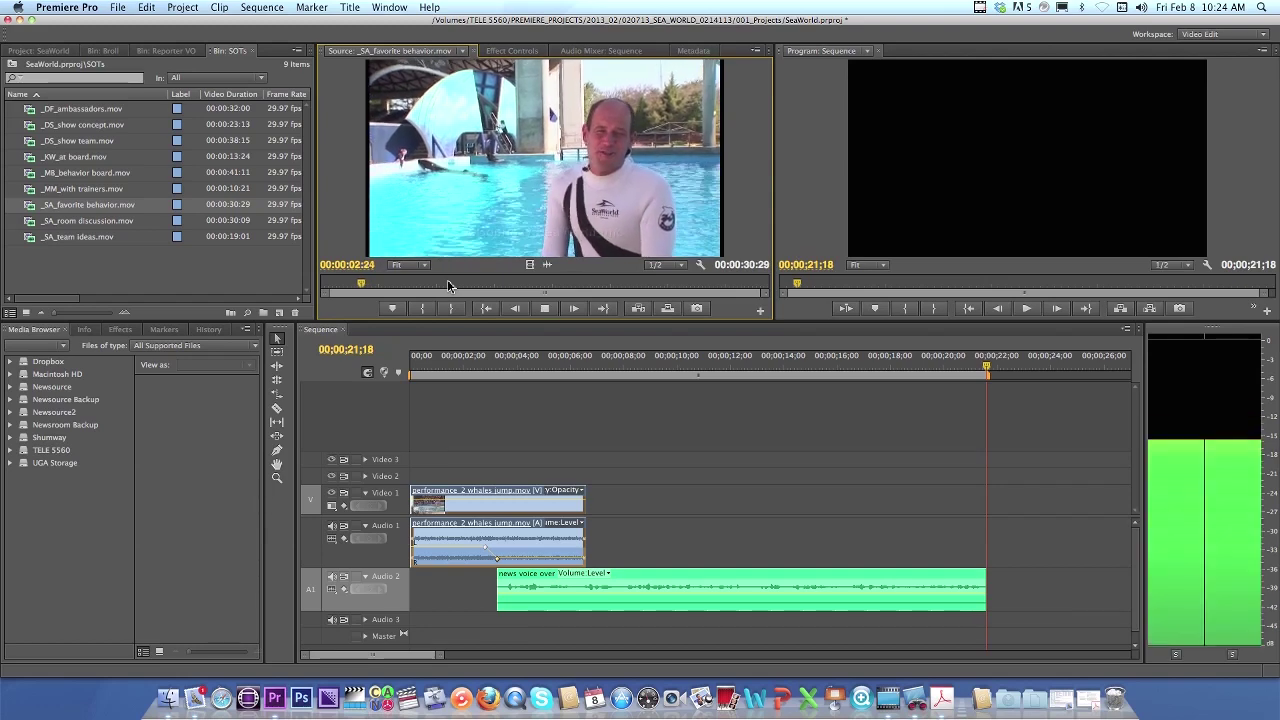
pyautogui.press('k')
pyautogui.press('l')
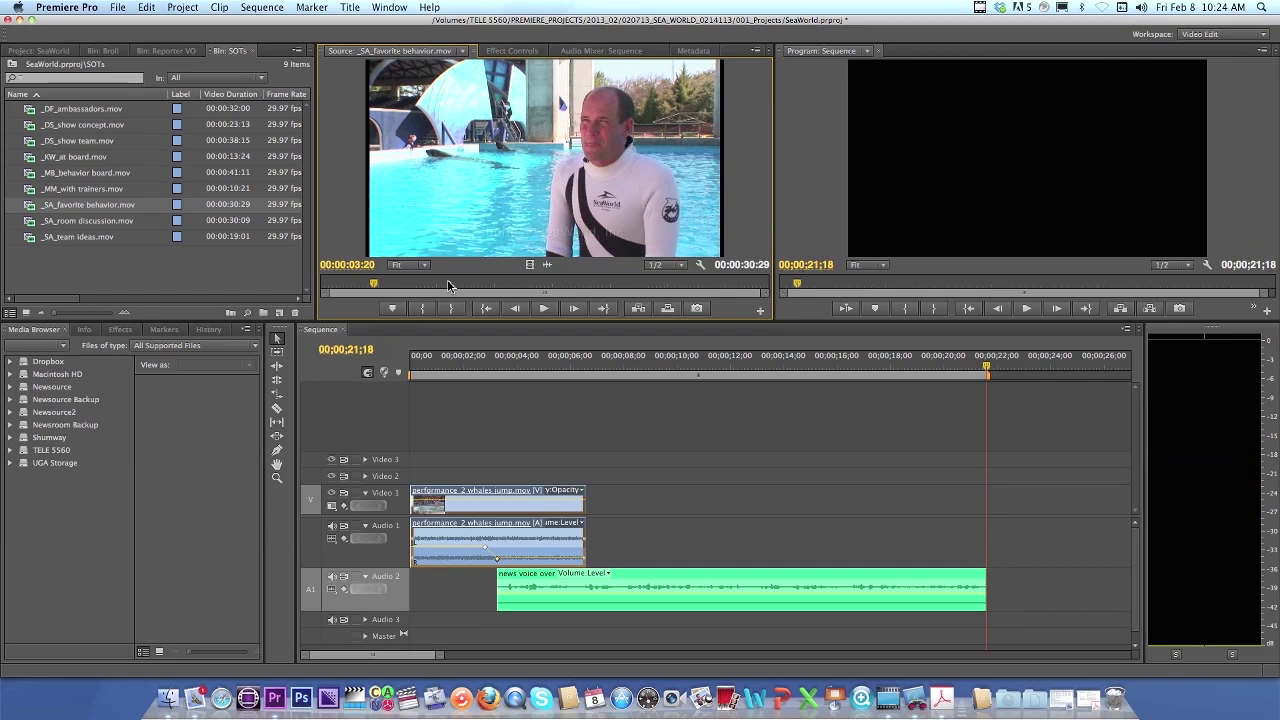
pyautogui.press('i')
# Play on to the soundbite's last word and mark Out at 00:00:17:08
pyautogui.press('l')
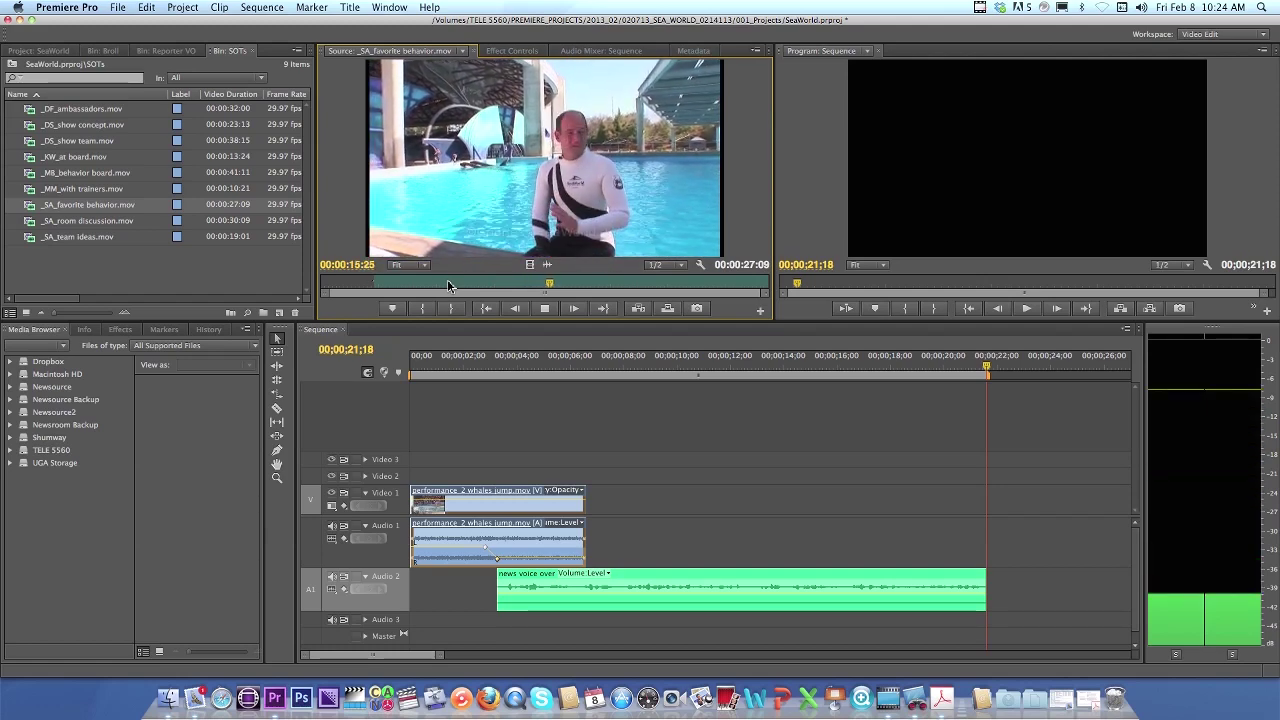
pyautogui.press('space')
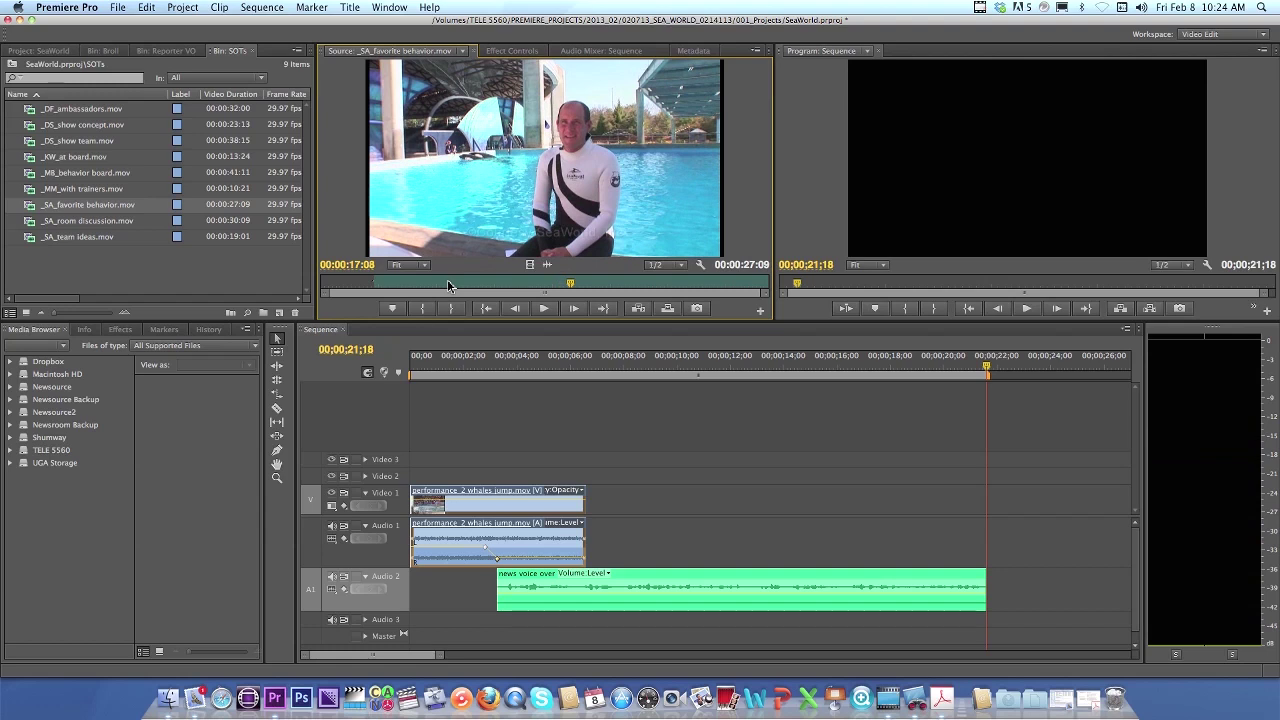
pyautogui.press('o')
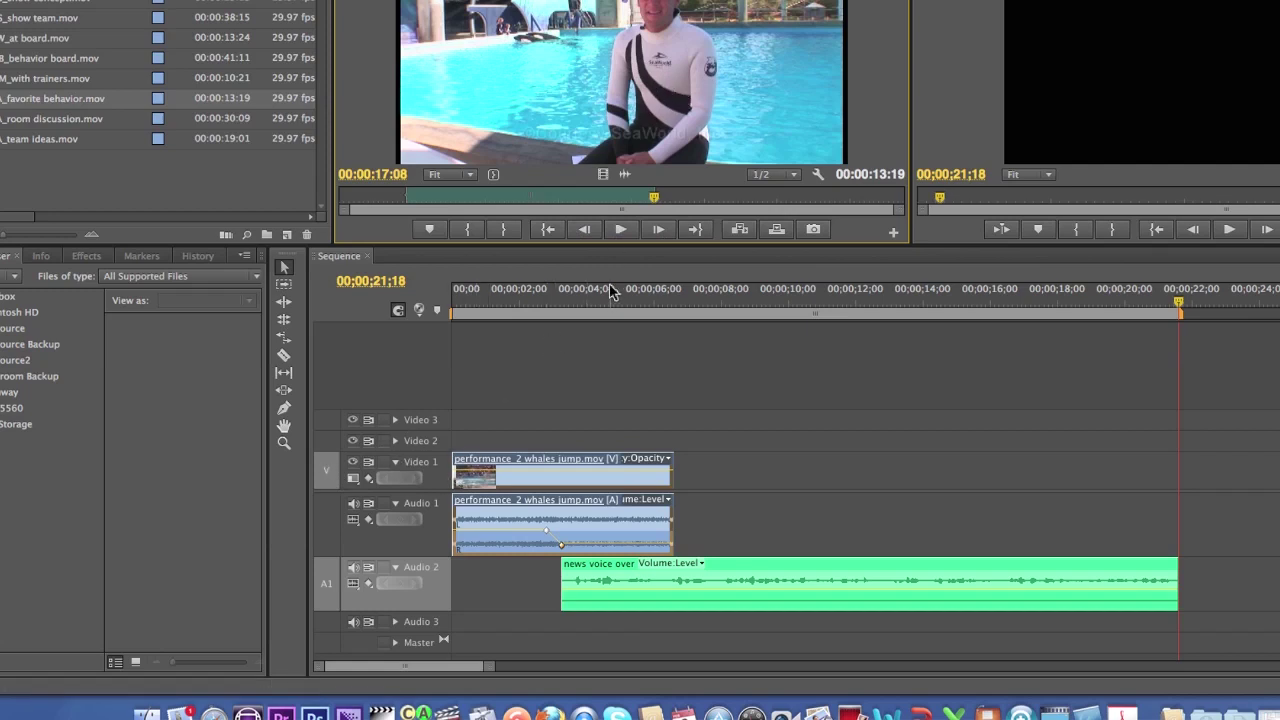
# Make the sequence active and patch the source audio to Audio 2
pyautogui.click(436, 487)
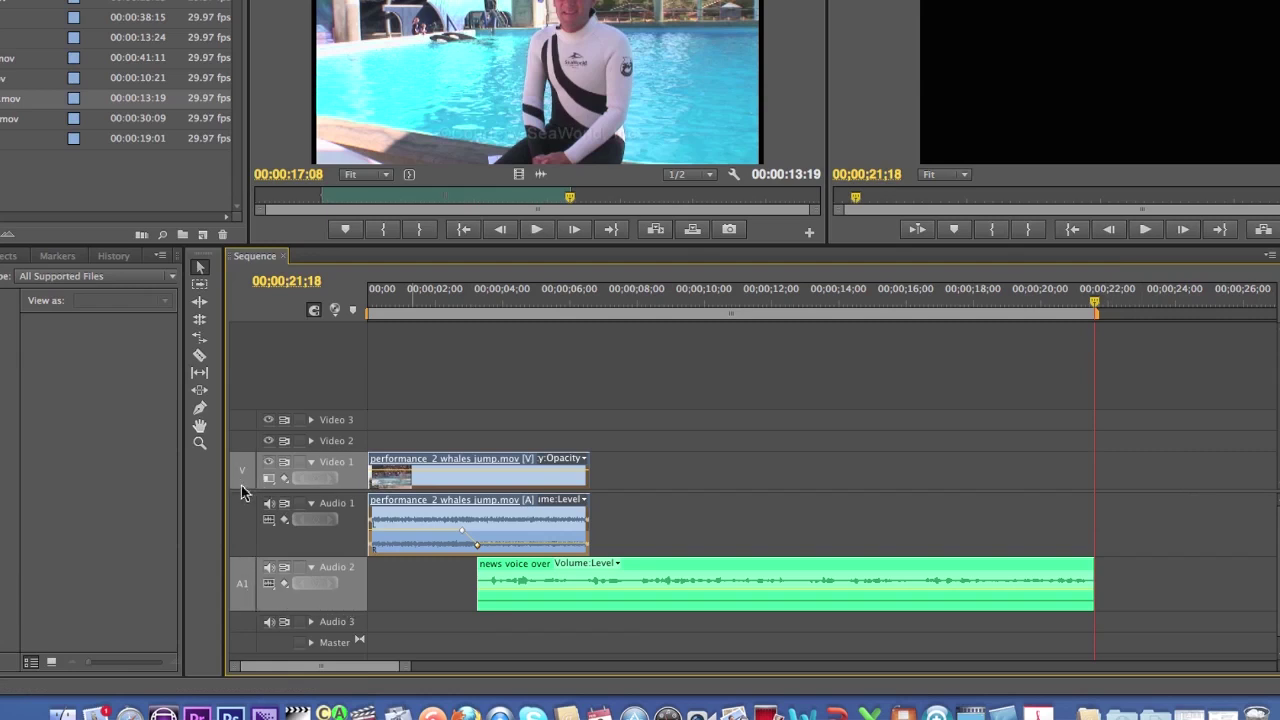
pyautogui.click(241, 586)
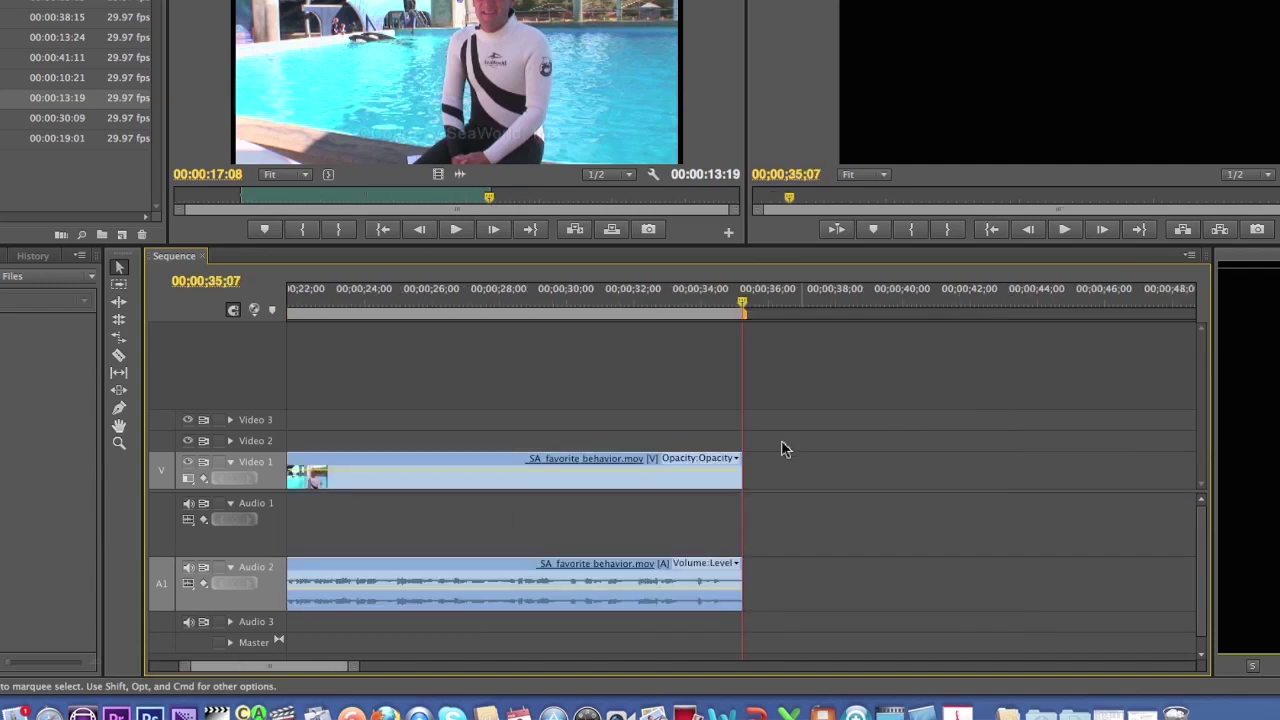
pyautogui.press('-')
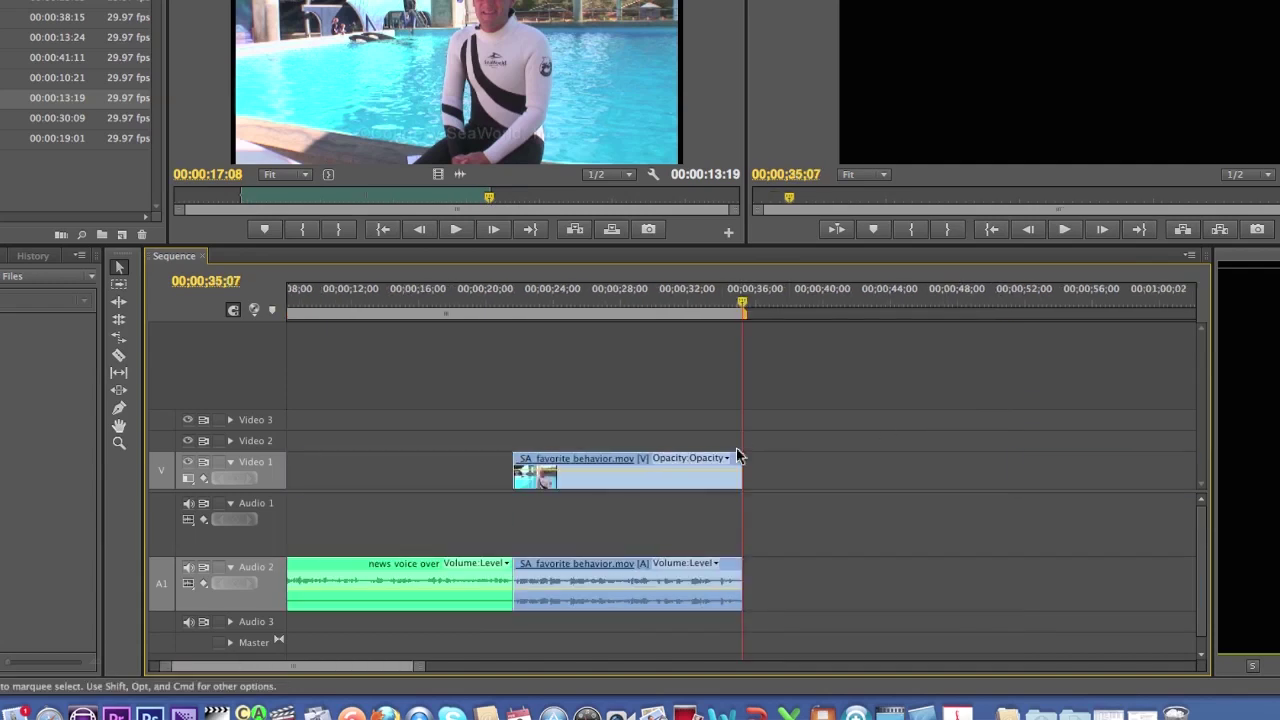
pyautogui.moveTo(742, 305); pyautogui.dragTo(399, 308)
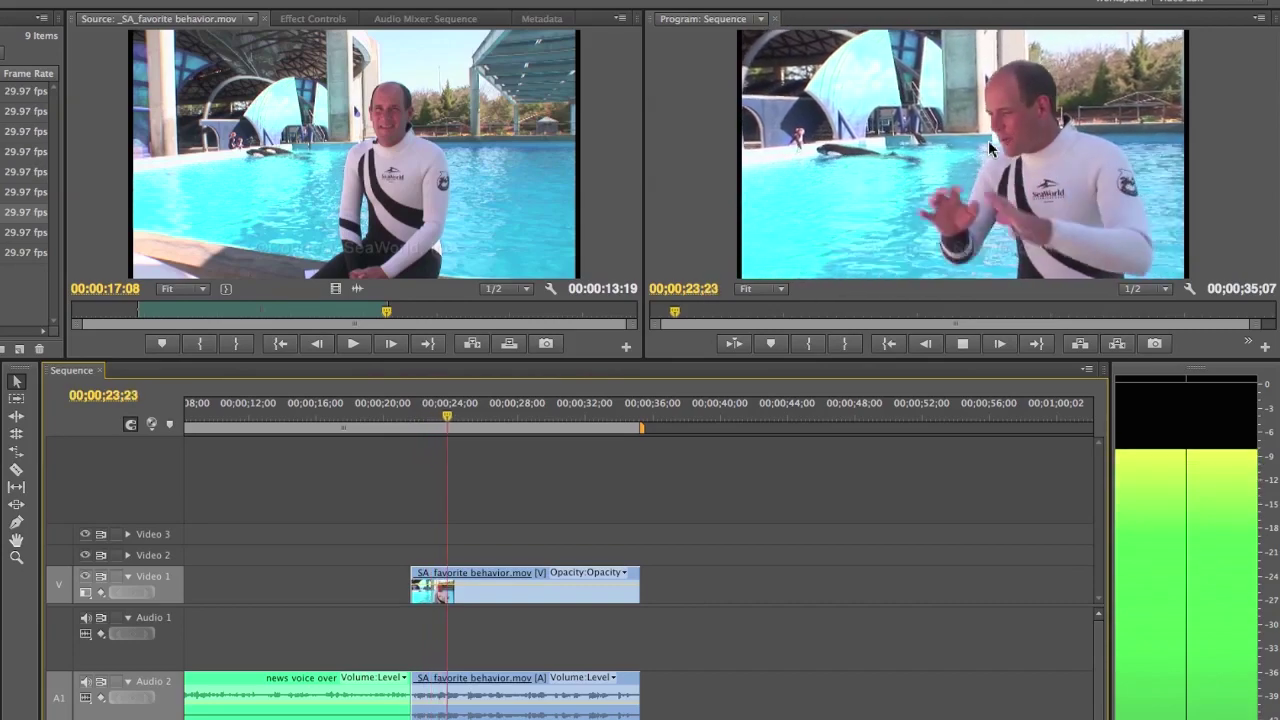
pyautogui.press('space')
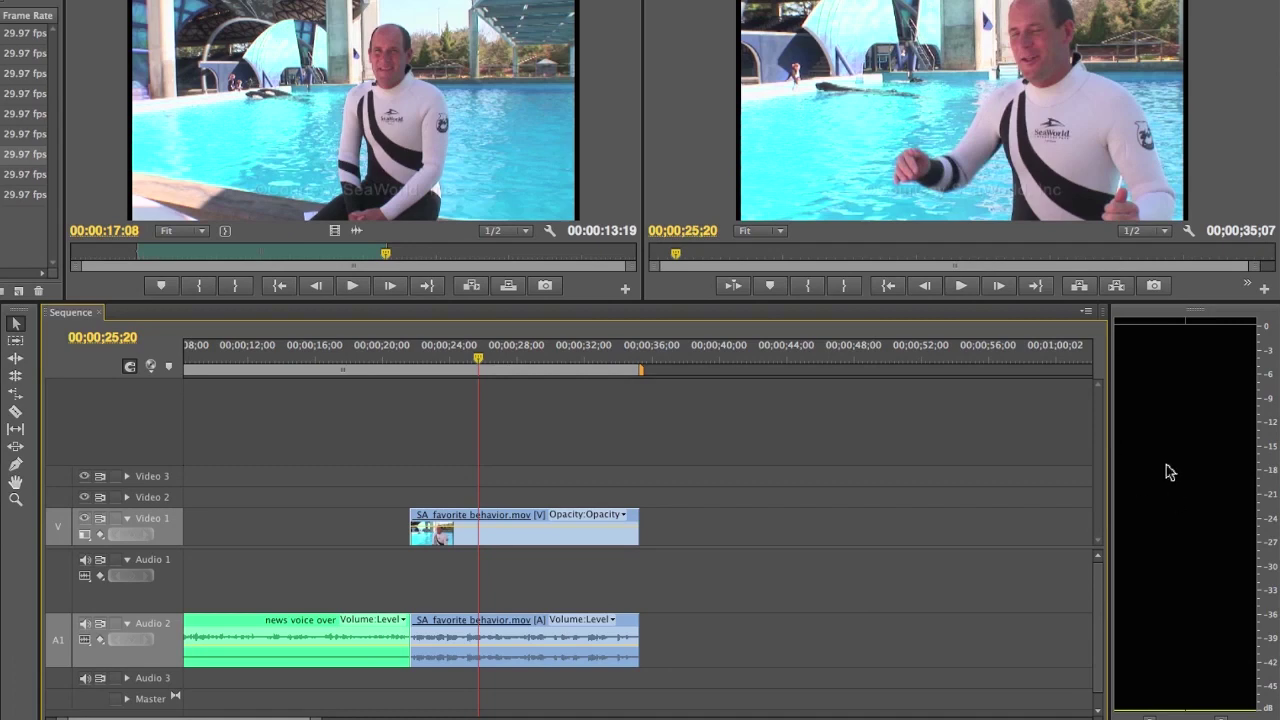
pyautogui.press('space')
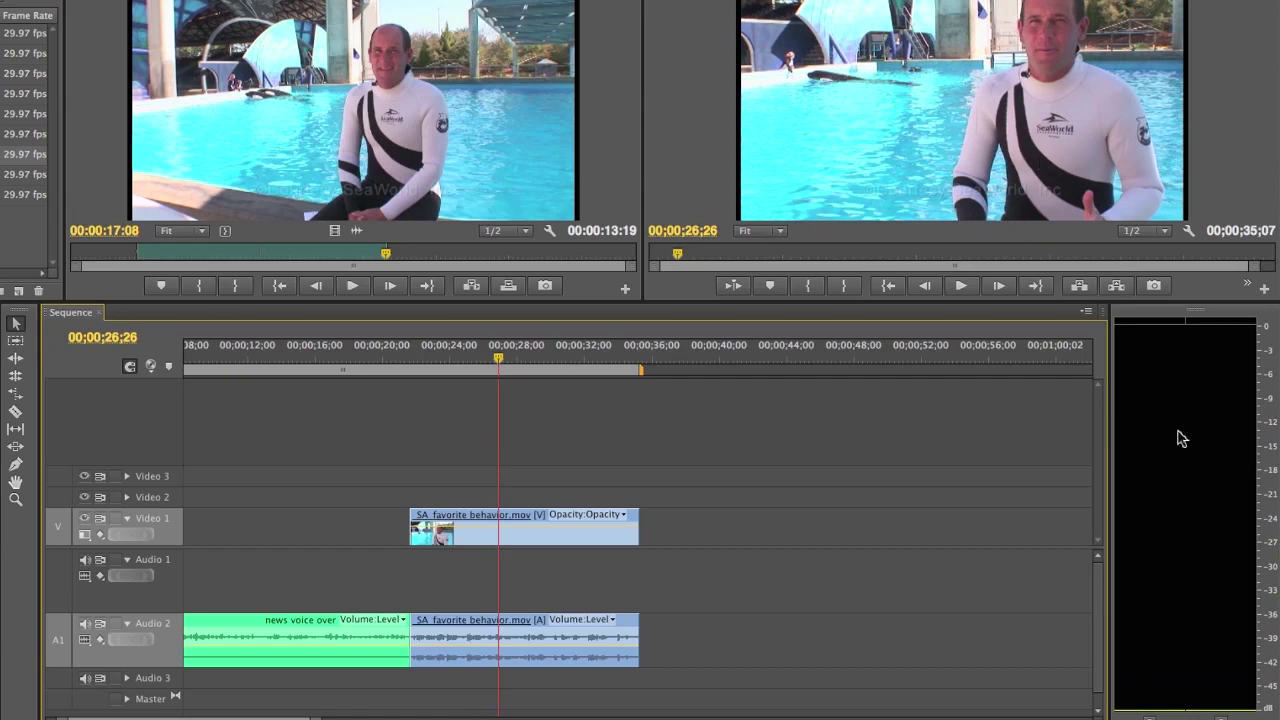
pyautogui.press('space')
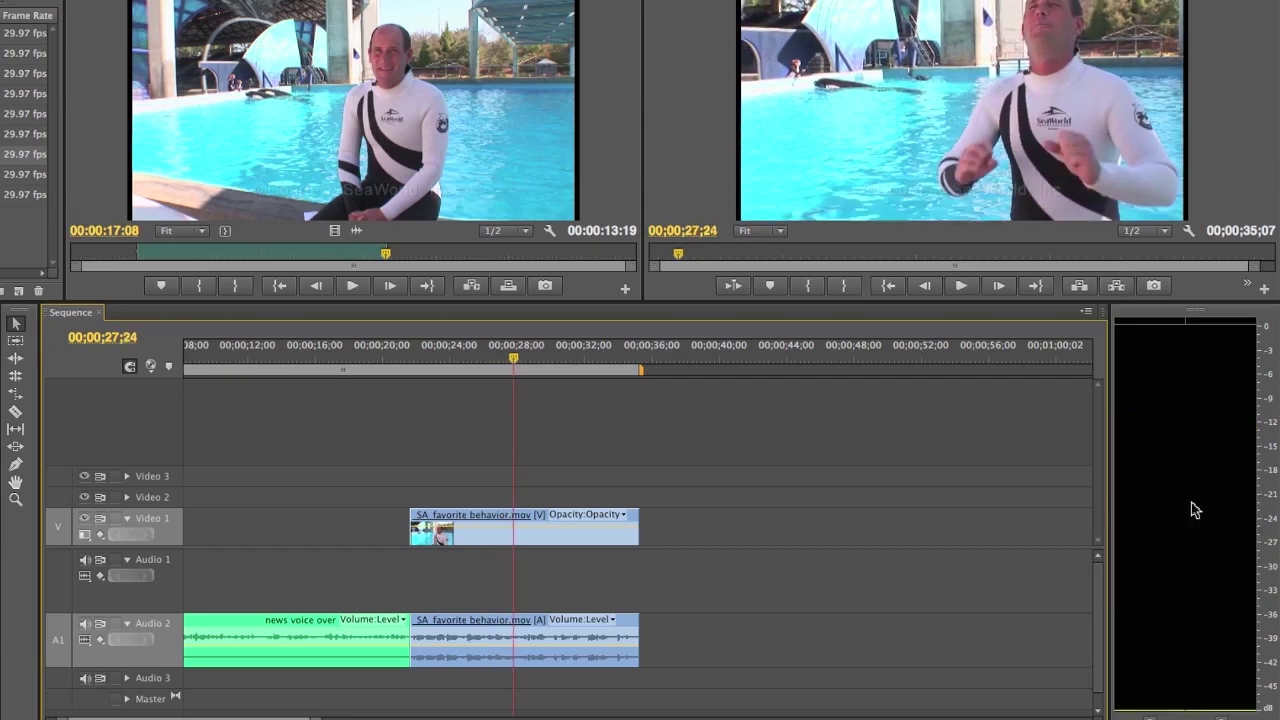
pyautogui.press('space')
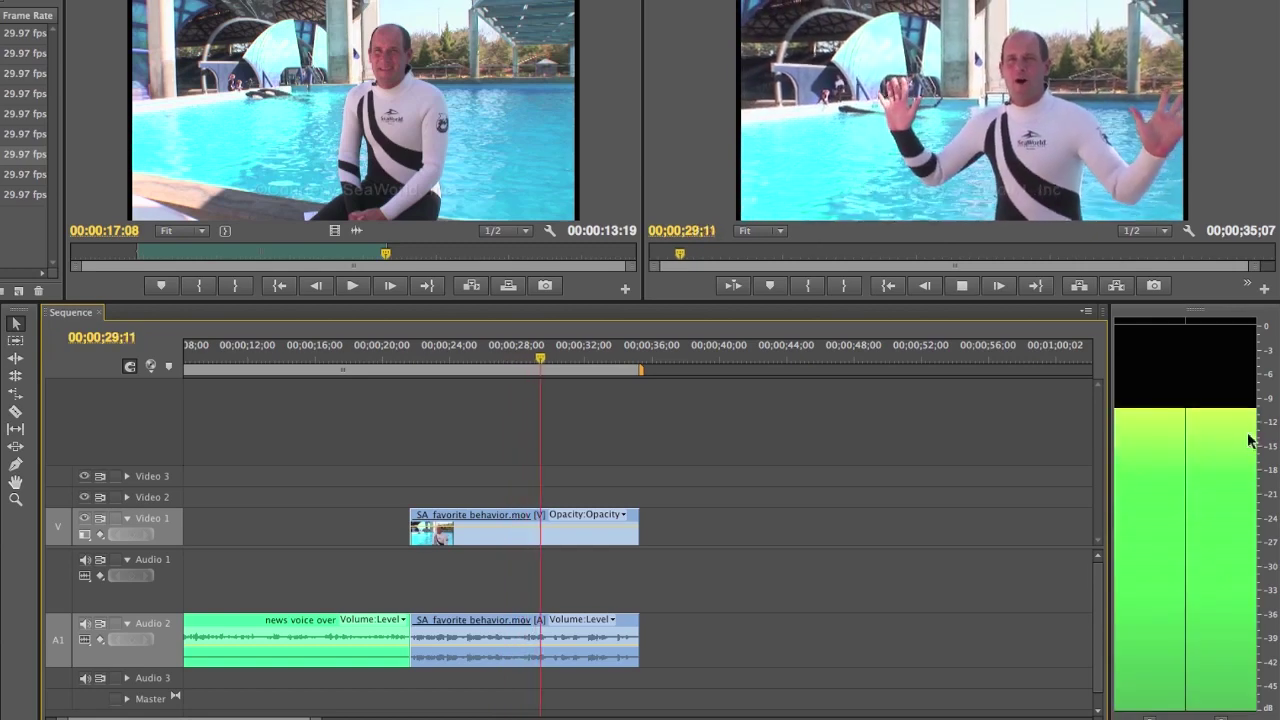
pyautogui.press('space')
pyautogui.press('space')
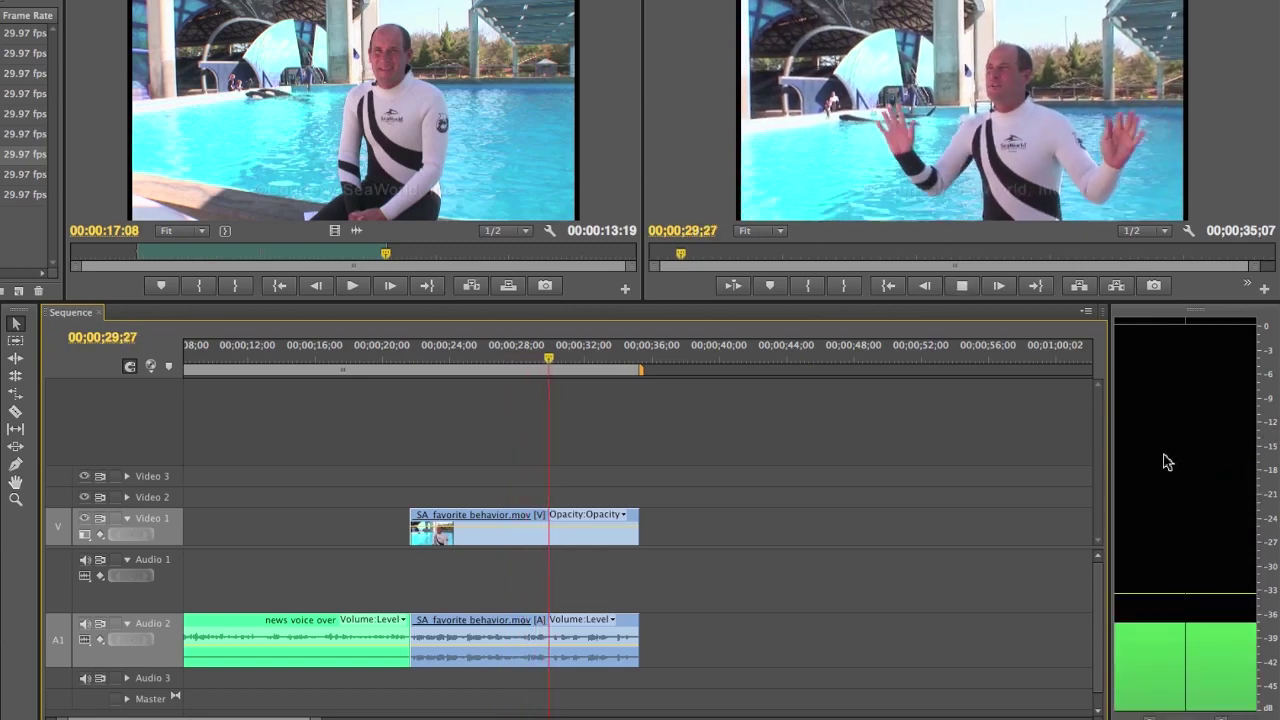
pyautogui.press('space')
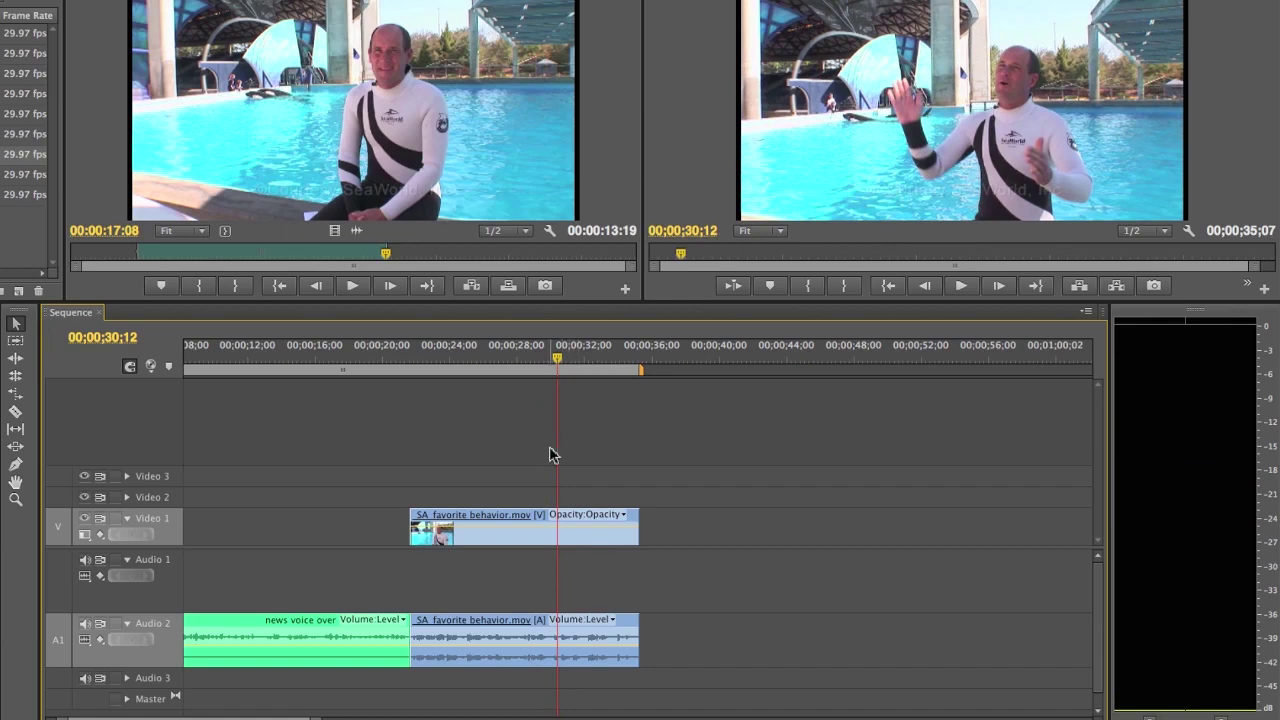
pyautogui.moveTo(559, 364); pyautogui.dragTo(418, 360)
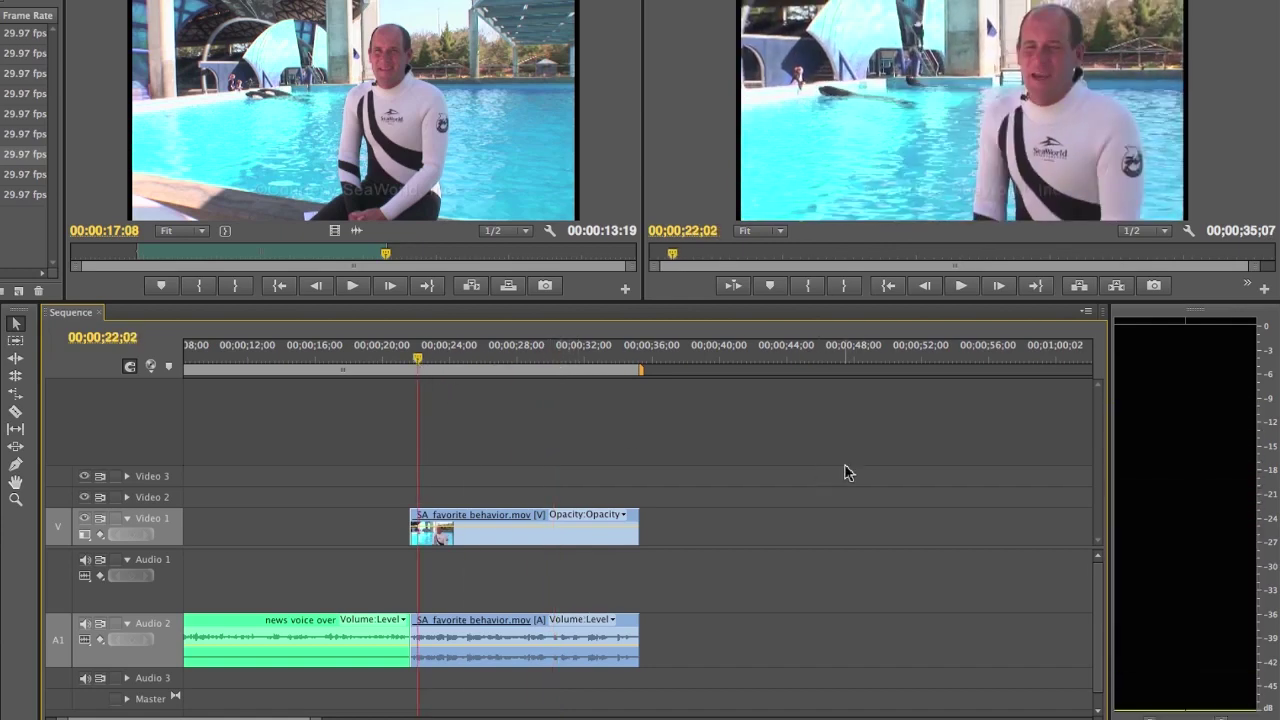
pyautogui.press('space')
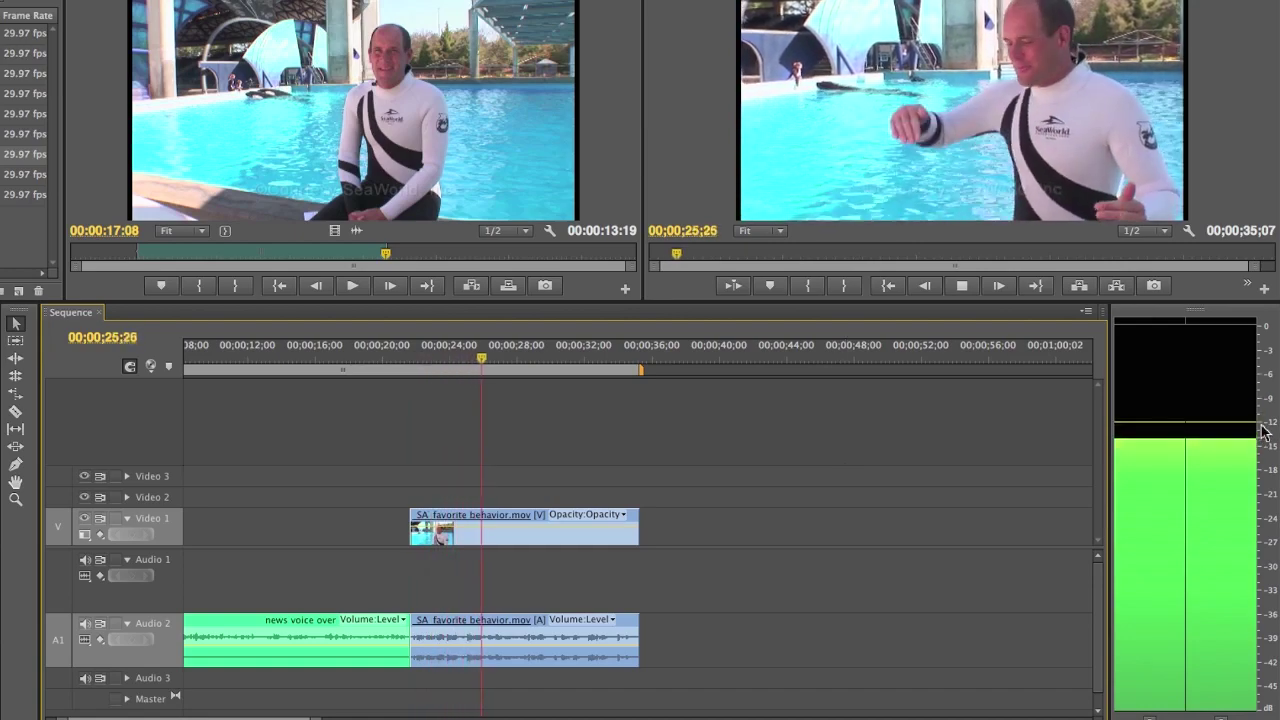
pyautogui.press('space')
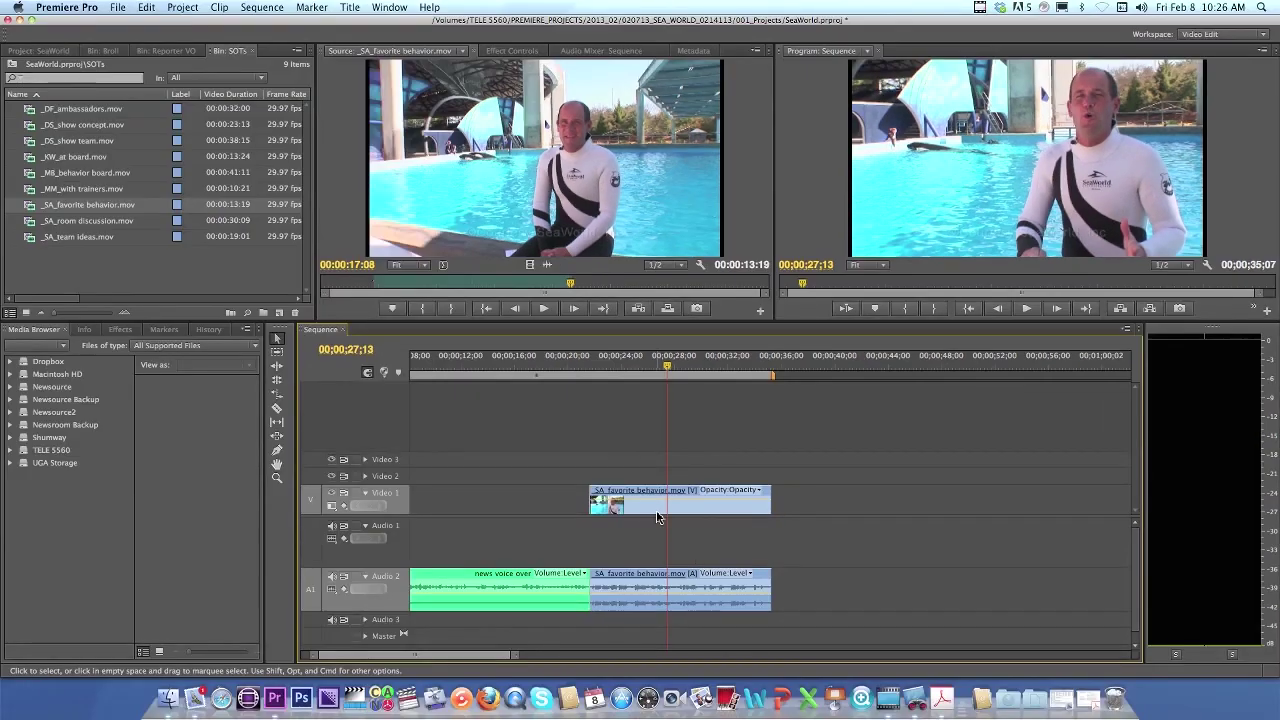
pyautogui.press('super+z')
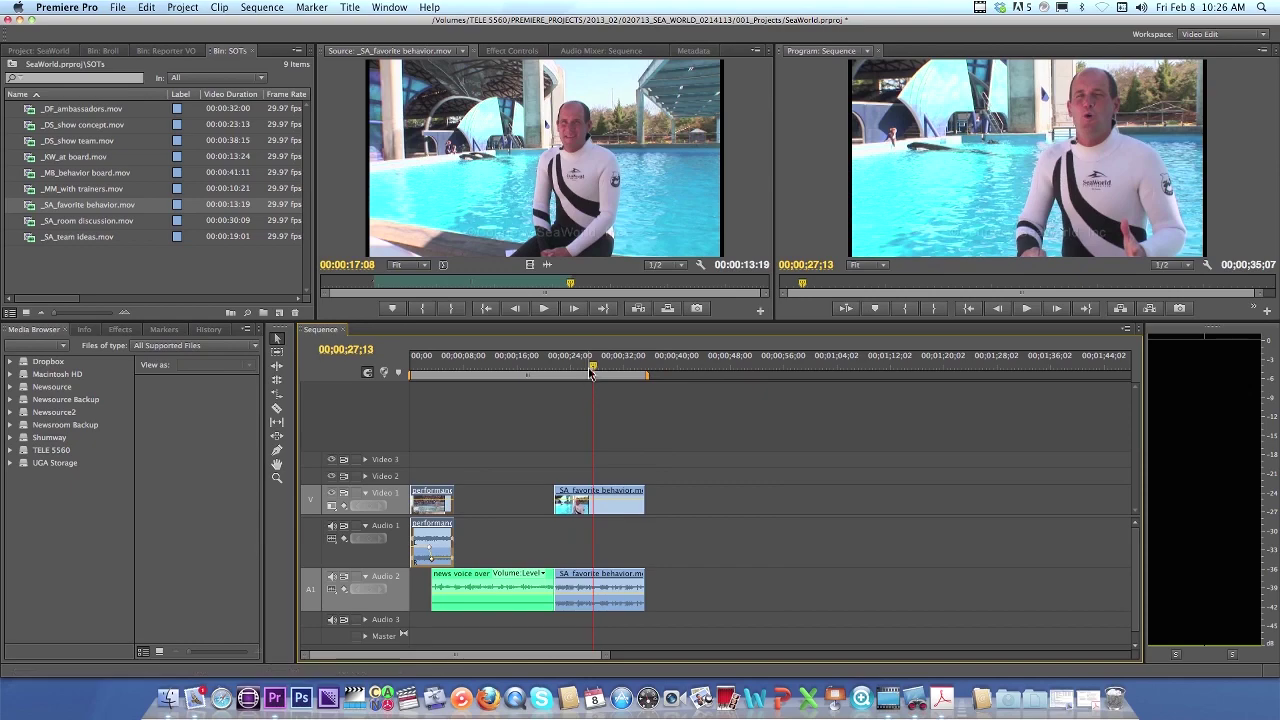
pyautogui.click(421, 375)
pyautogui.moveTo(421, 378); pyautogui.dragTo(567, 378)
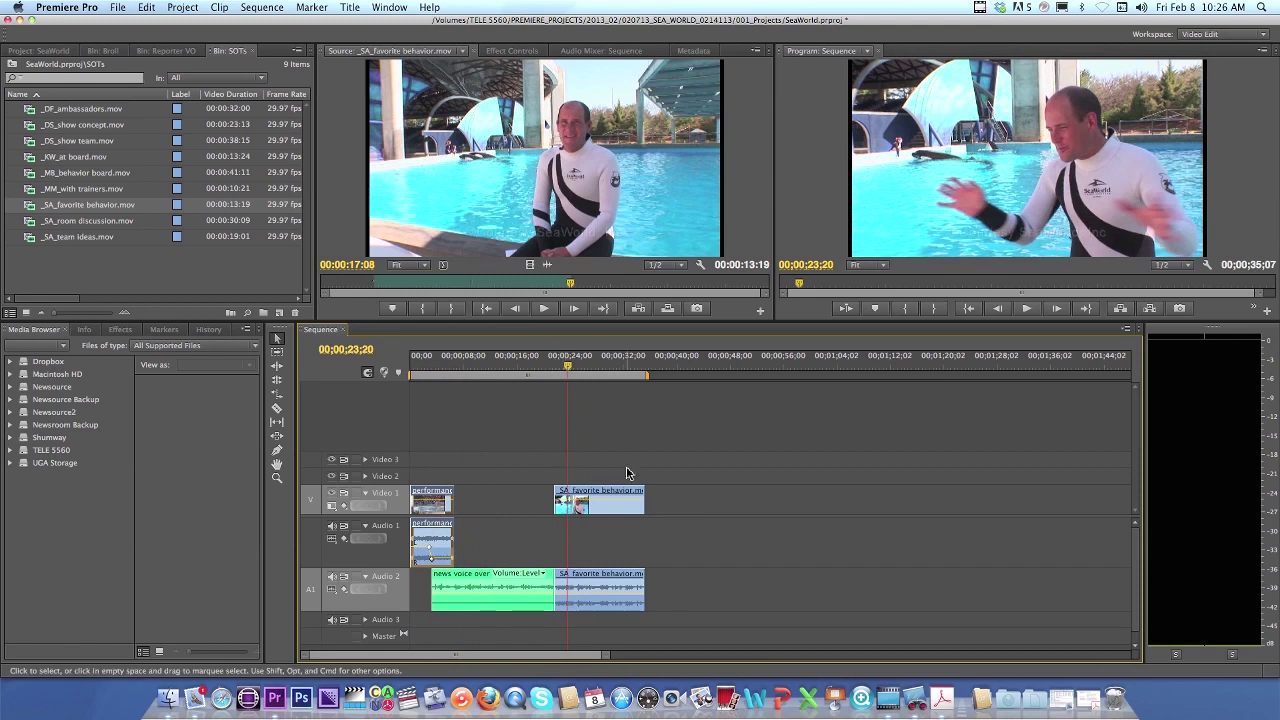
pyautogui.press('End')
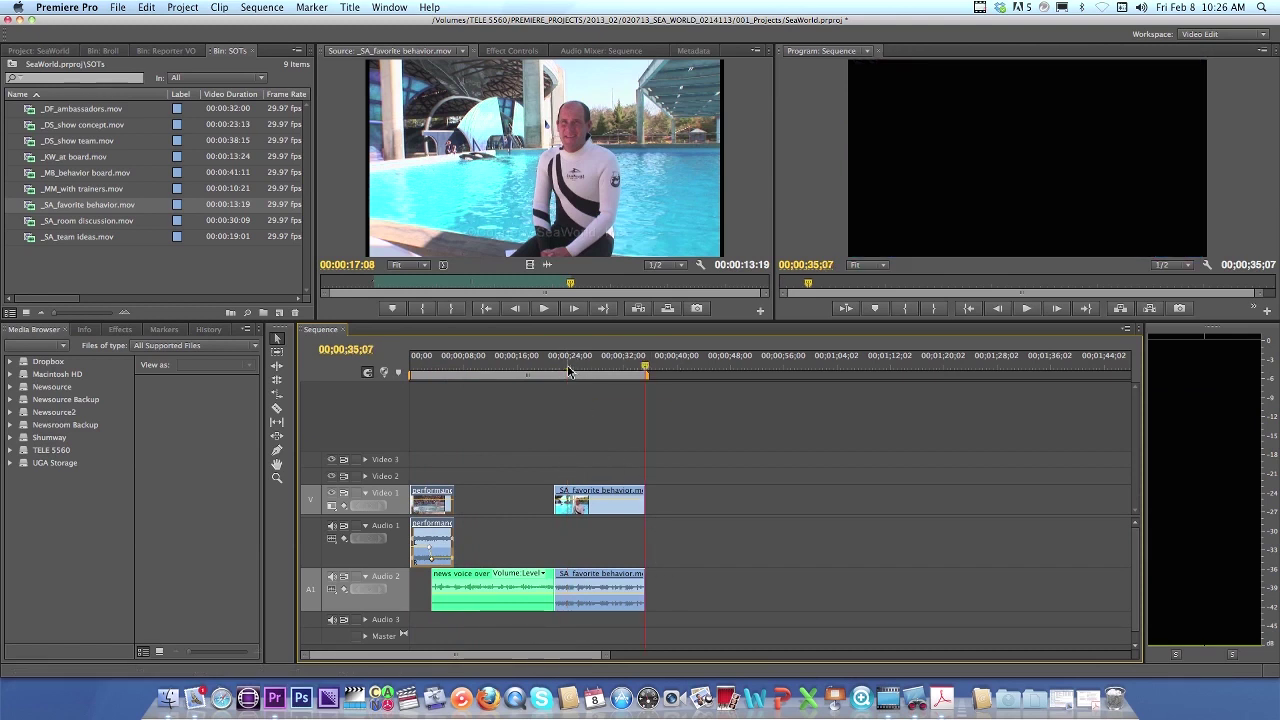
pyautogui.click(938, 700)
# Select the _DS_show concept clip name and its opening quote lines in the script, then minimize Acrobat
pyautogui.scroll(-5, 611, 375)
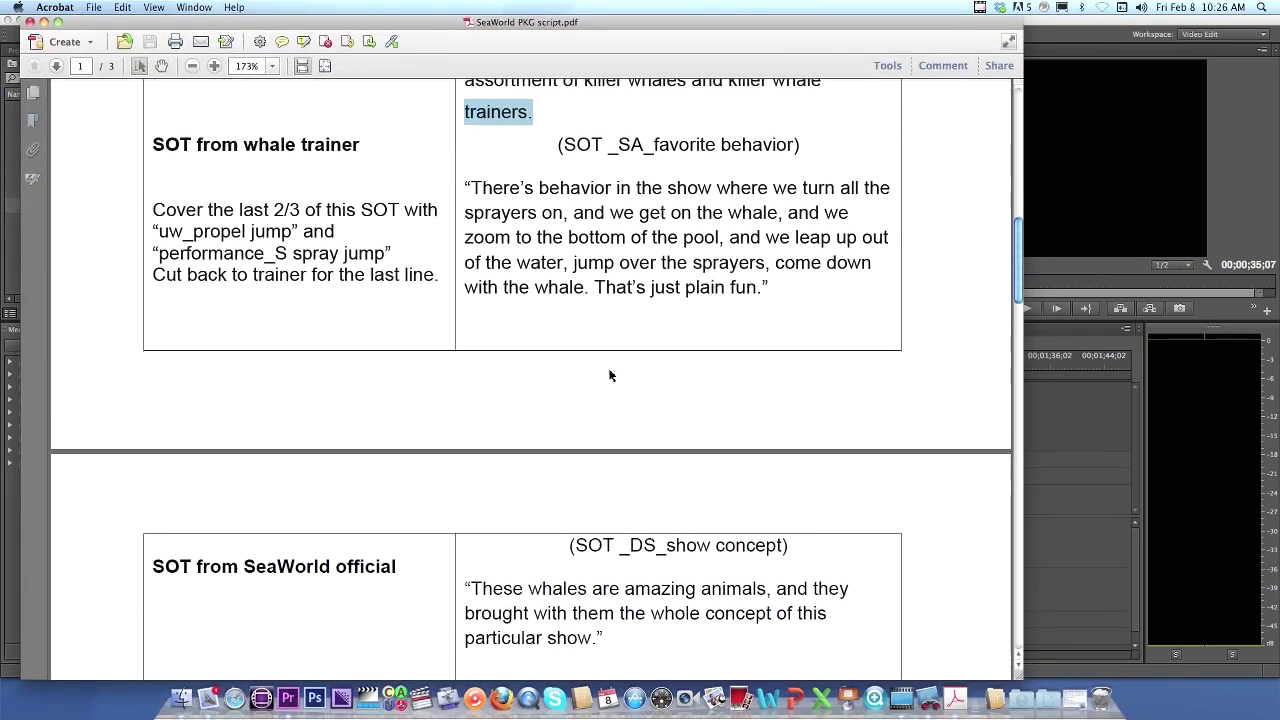
pyautogui.scroll(-2, 611, 375)
pyautogui.scroll(2, 581, 309)
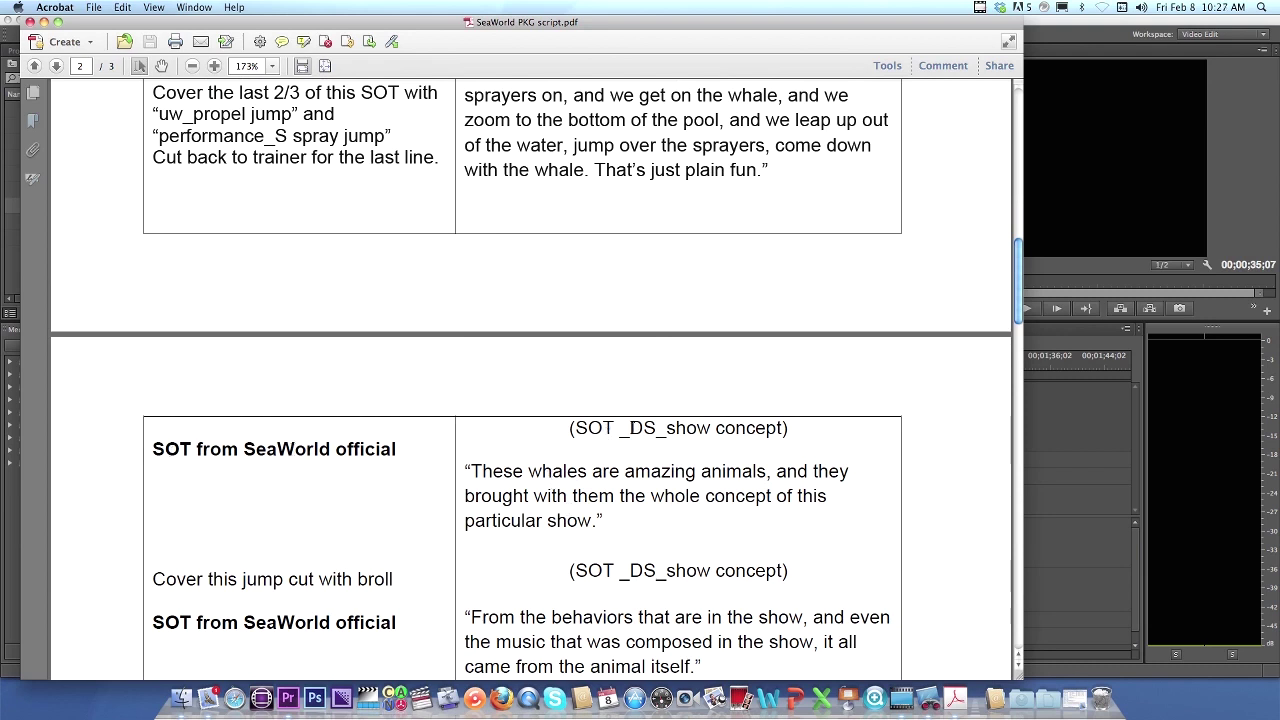
pyautogui.moveTo(631, 428); pyautogui.dragTo(737, 431)
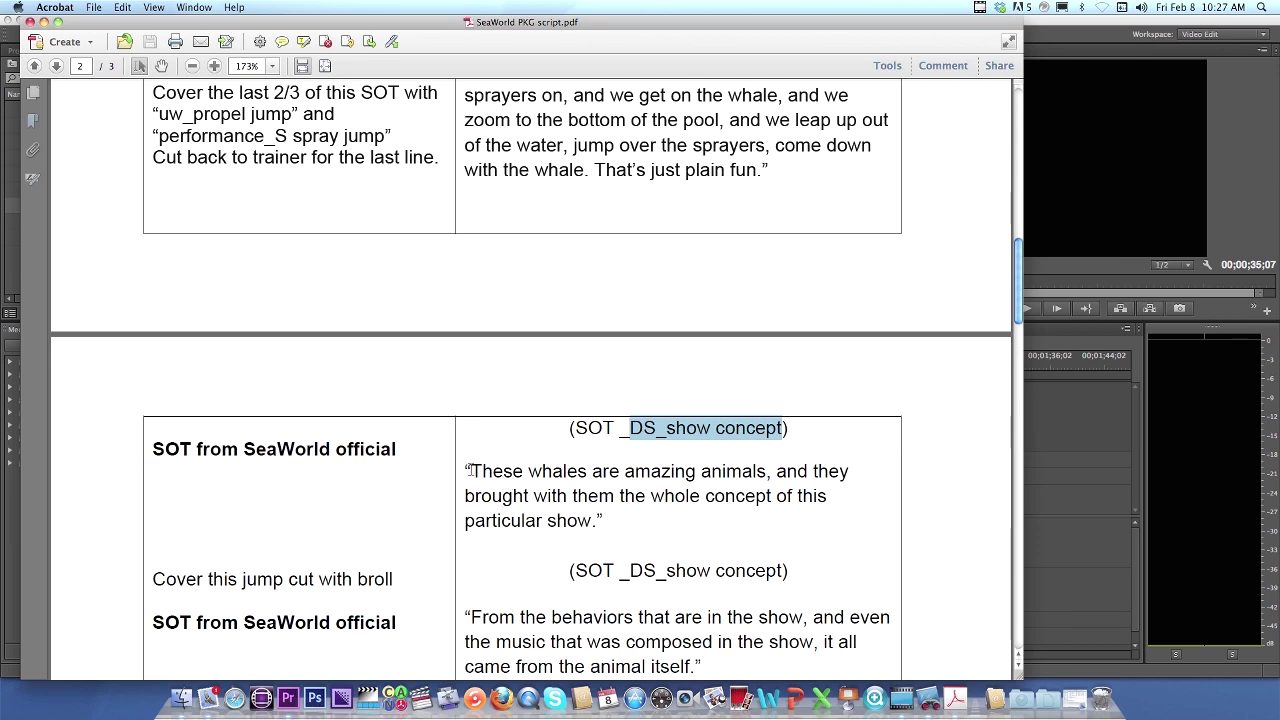
pyautogui.moveTo(468, 470); pyautogui.dragTo(645, 535)
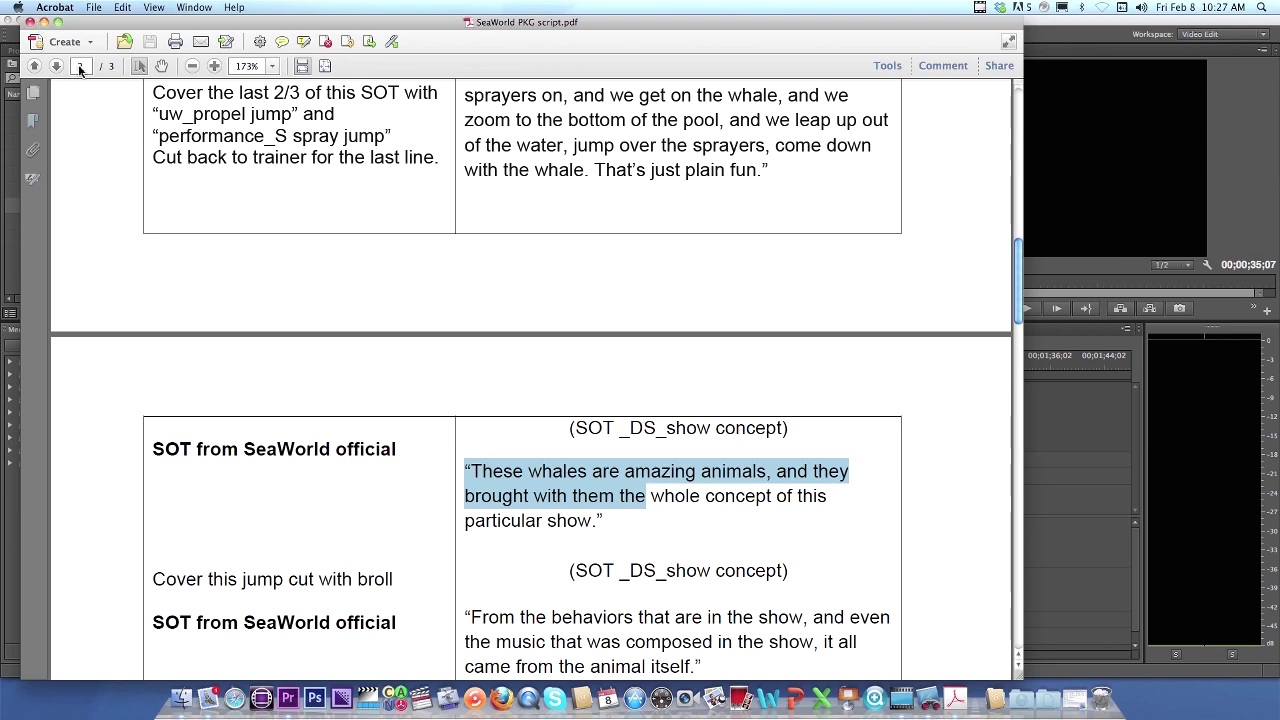
pyautogui.click(44, 21)
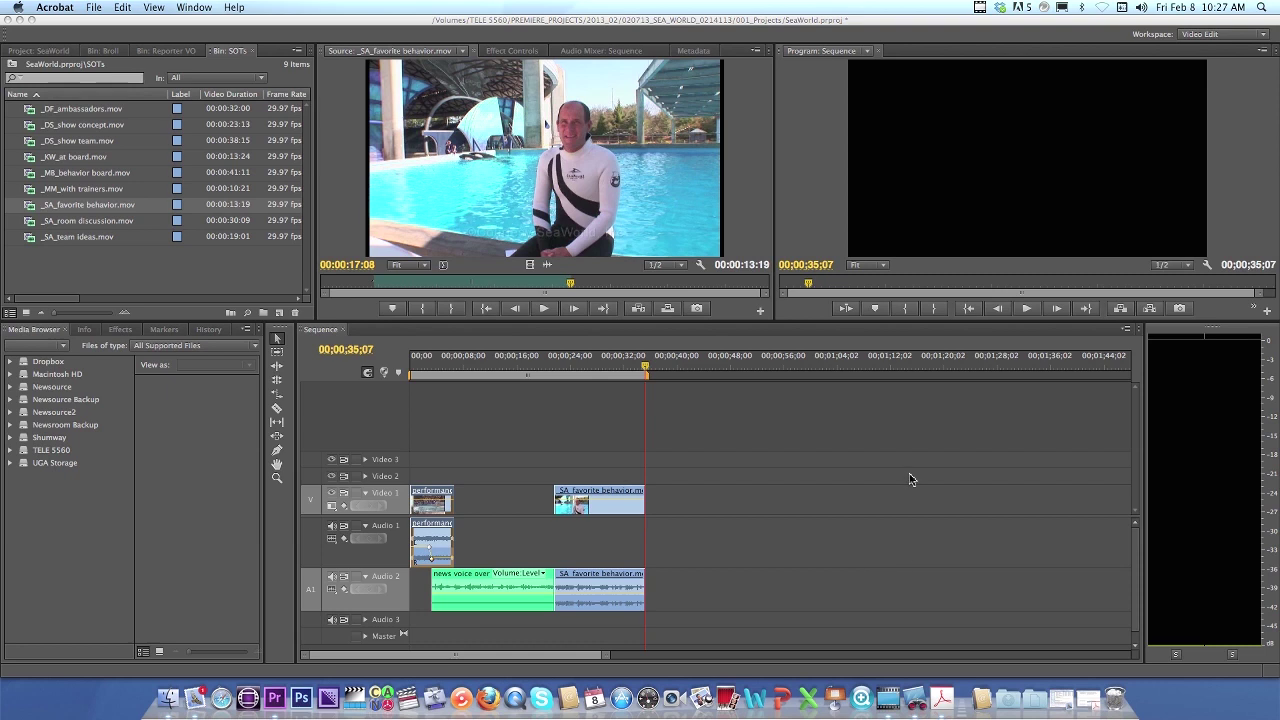
pyautogui.click(648, 373)
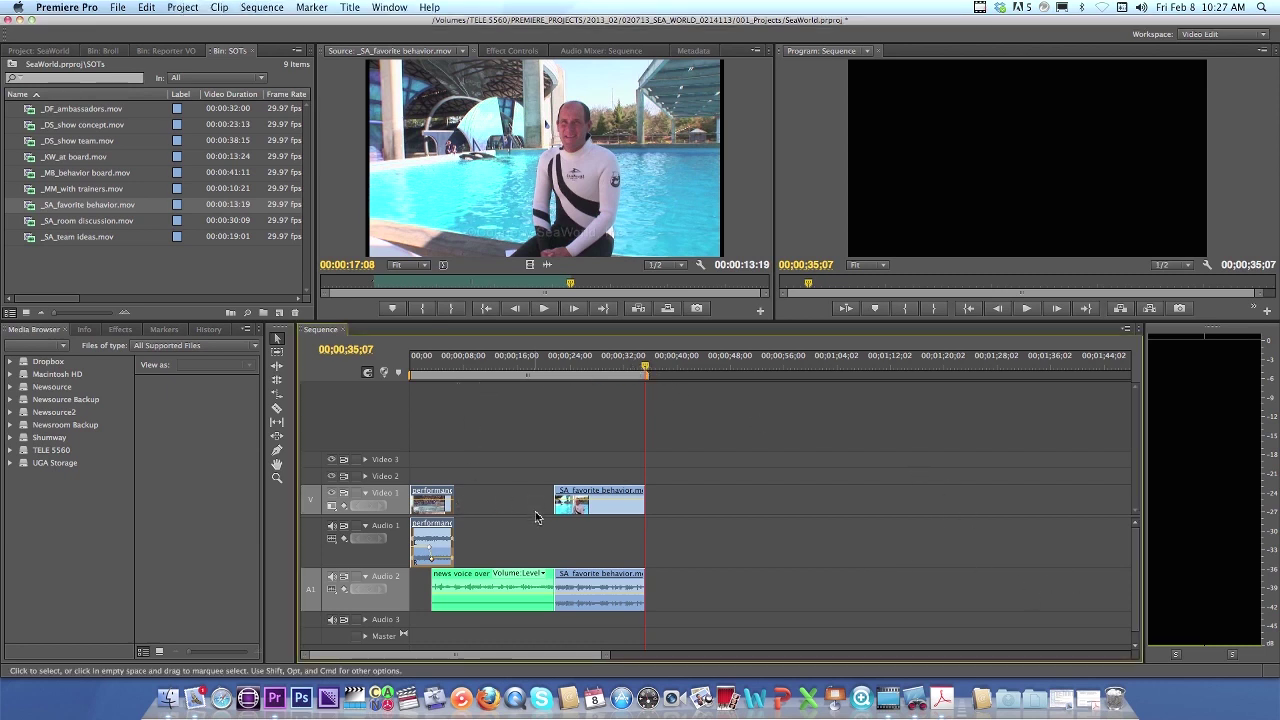
pyautogui.moveTo(645, 373); pyautogui.dragTo(460, 423)
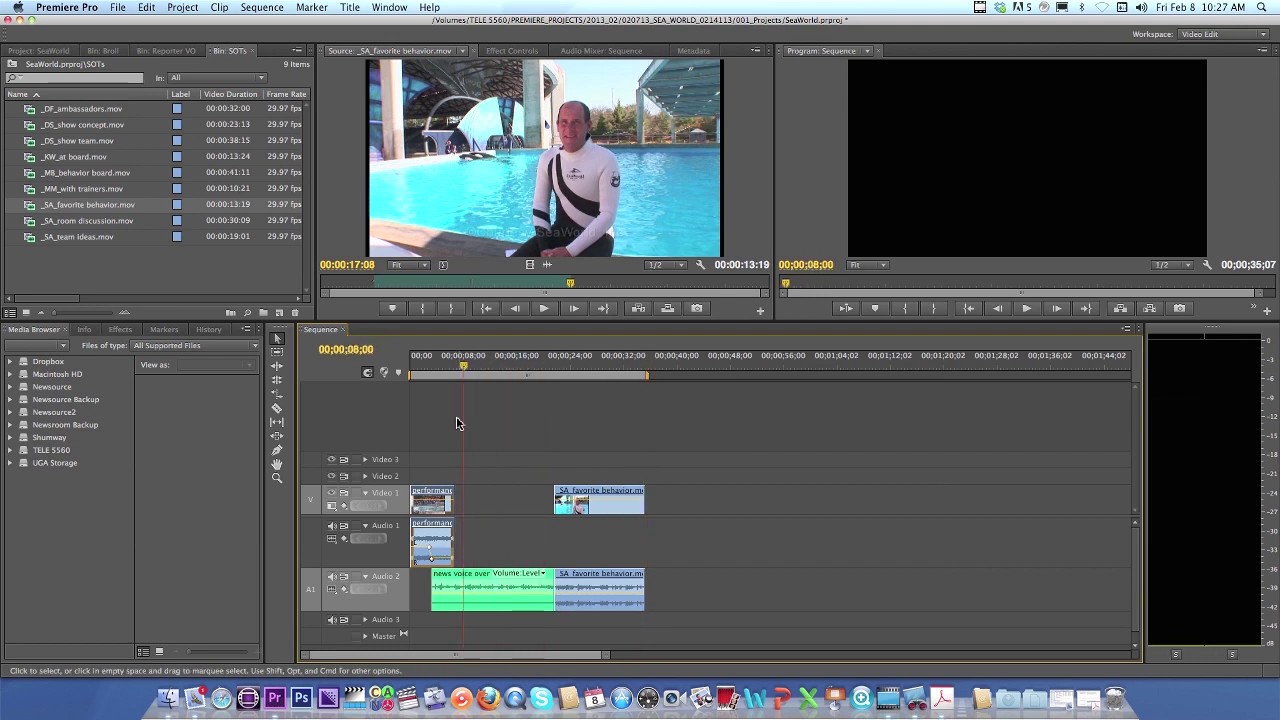
pyautogui.click(466, 503)
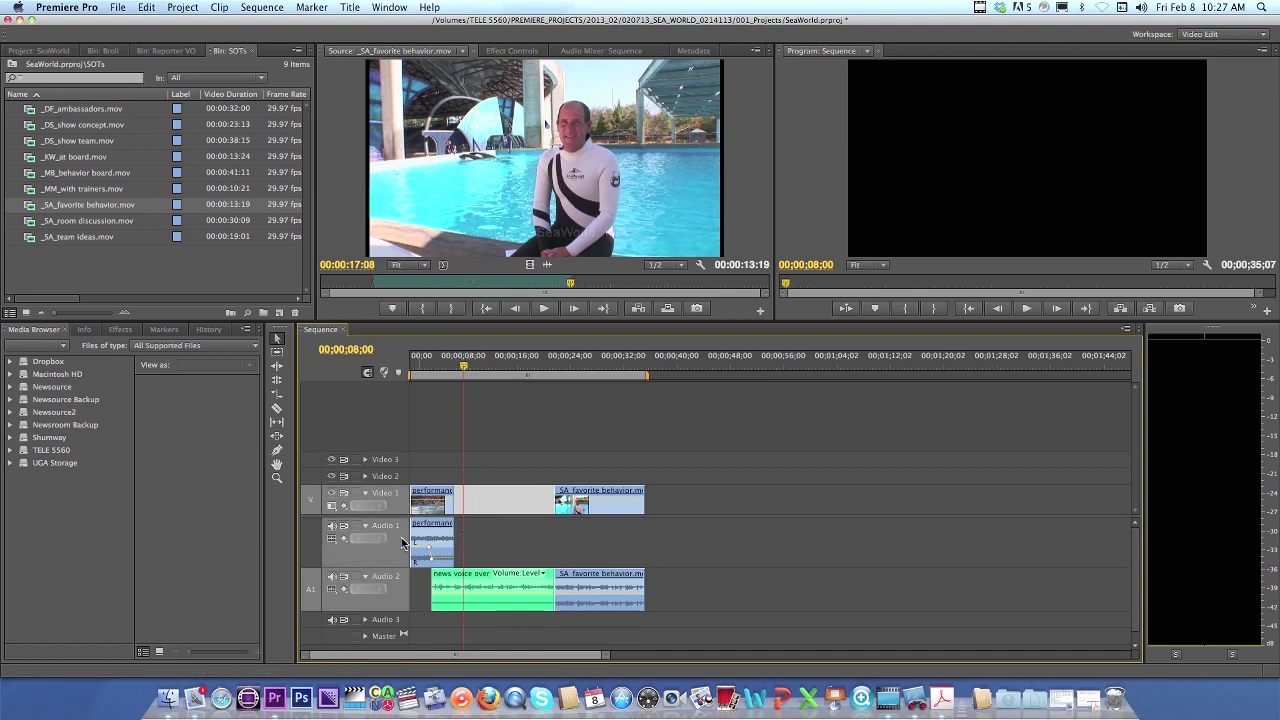
pyautogui.moveTo(310, 590); pyautogui.dragTo(318, 533)
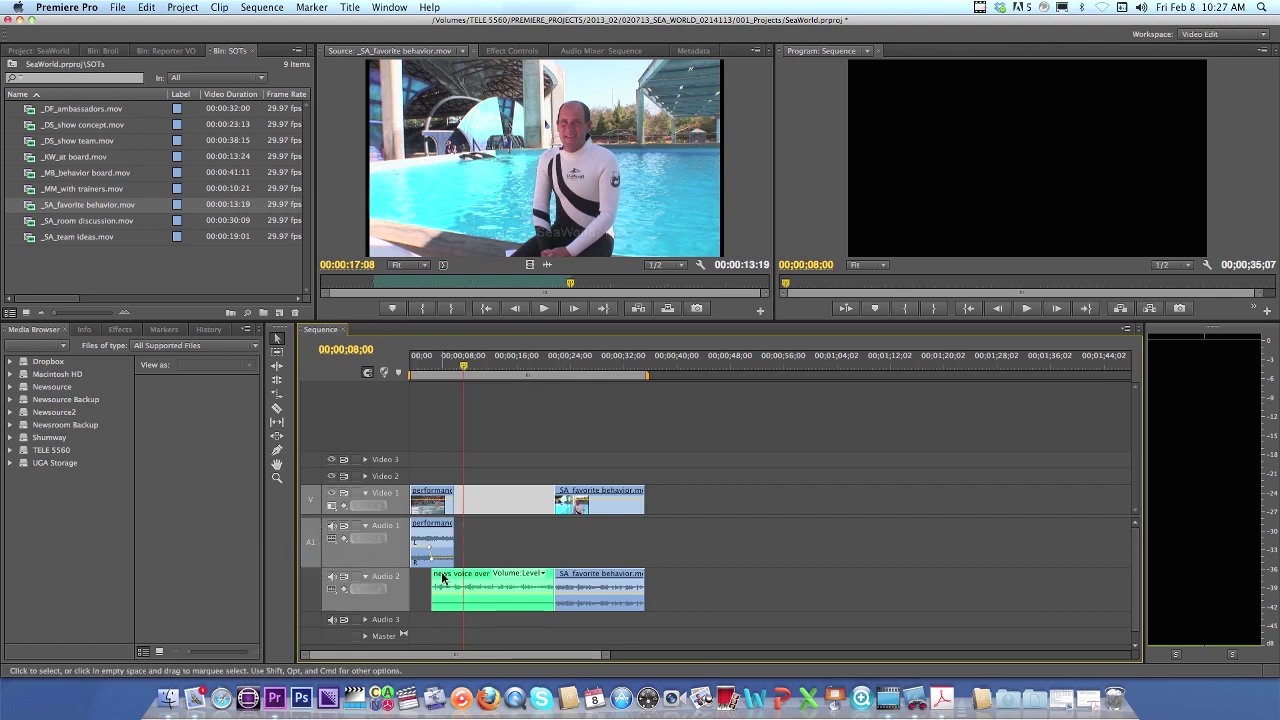
pyautogui.moveTo(316, 543); pyautogui.dragTo(320, 590)
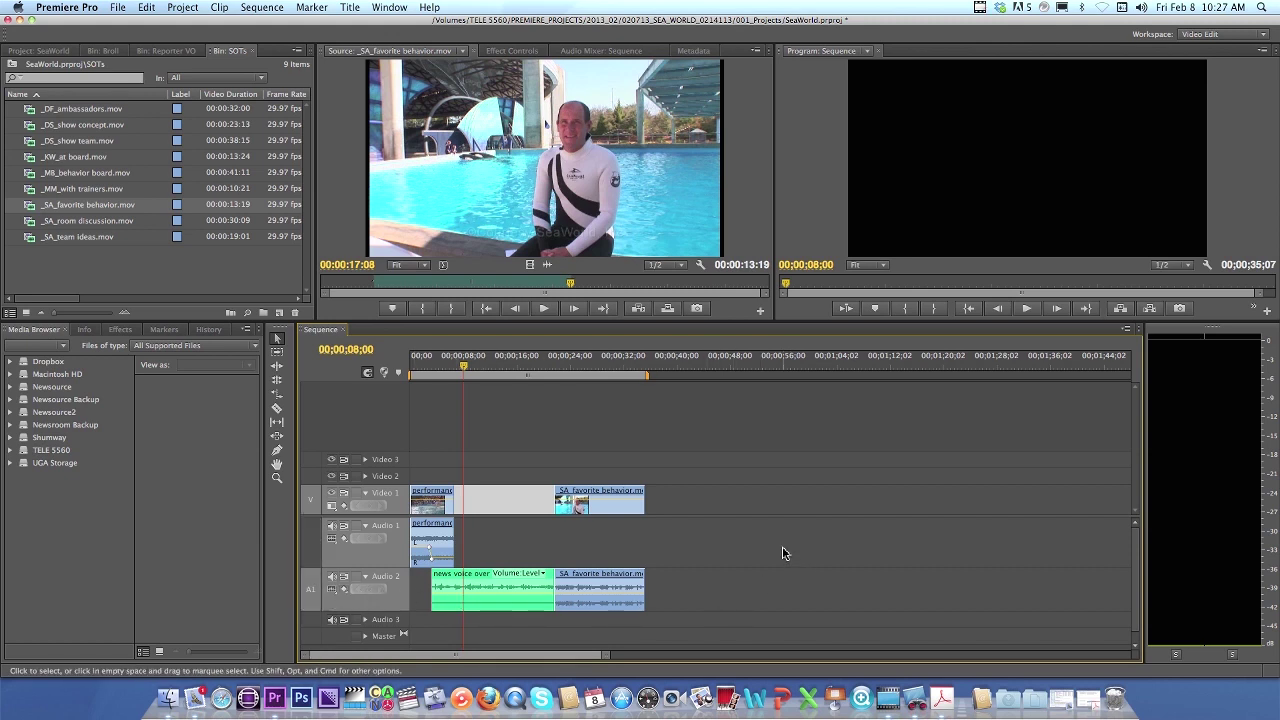
pyautogui.press('Down')
pyautogui.press('Down')
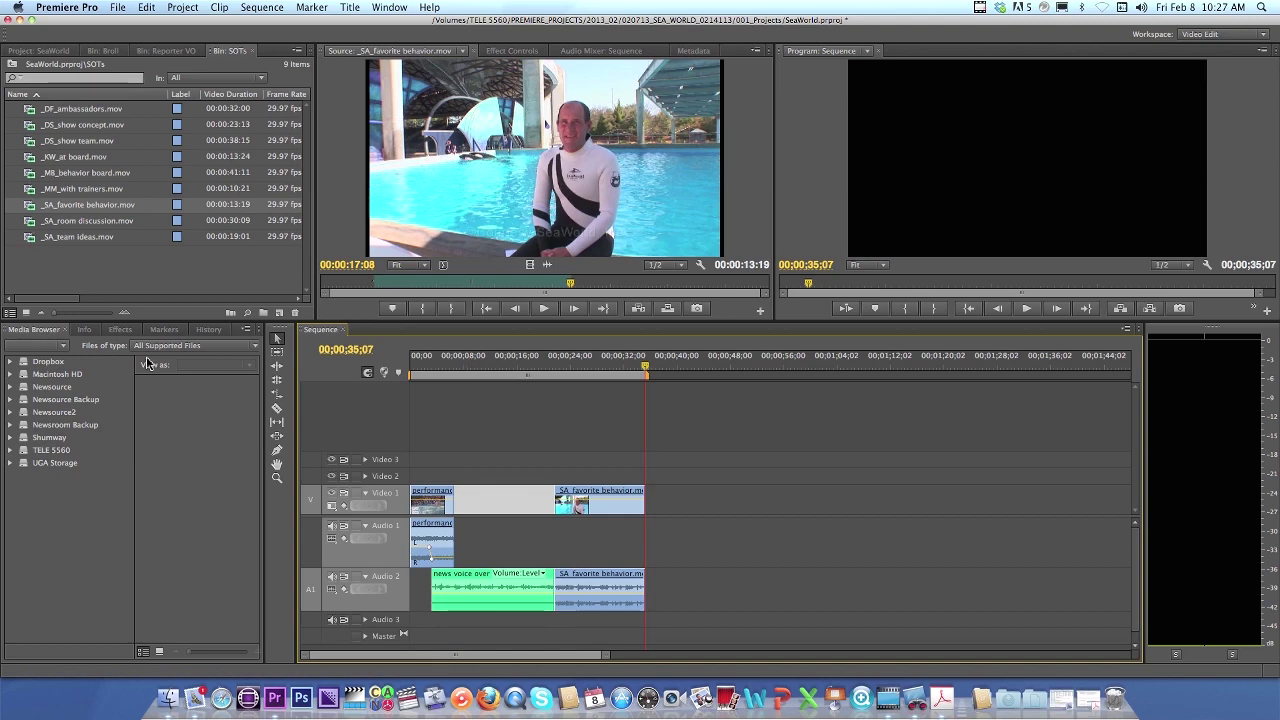
# Load _DS_show concept.mov, scrub it to 00:00:09:15, and park the timeline playhead at 00;01;41;08
pyautogui.click(940, 700)
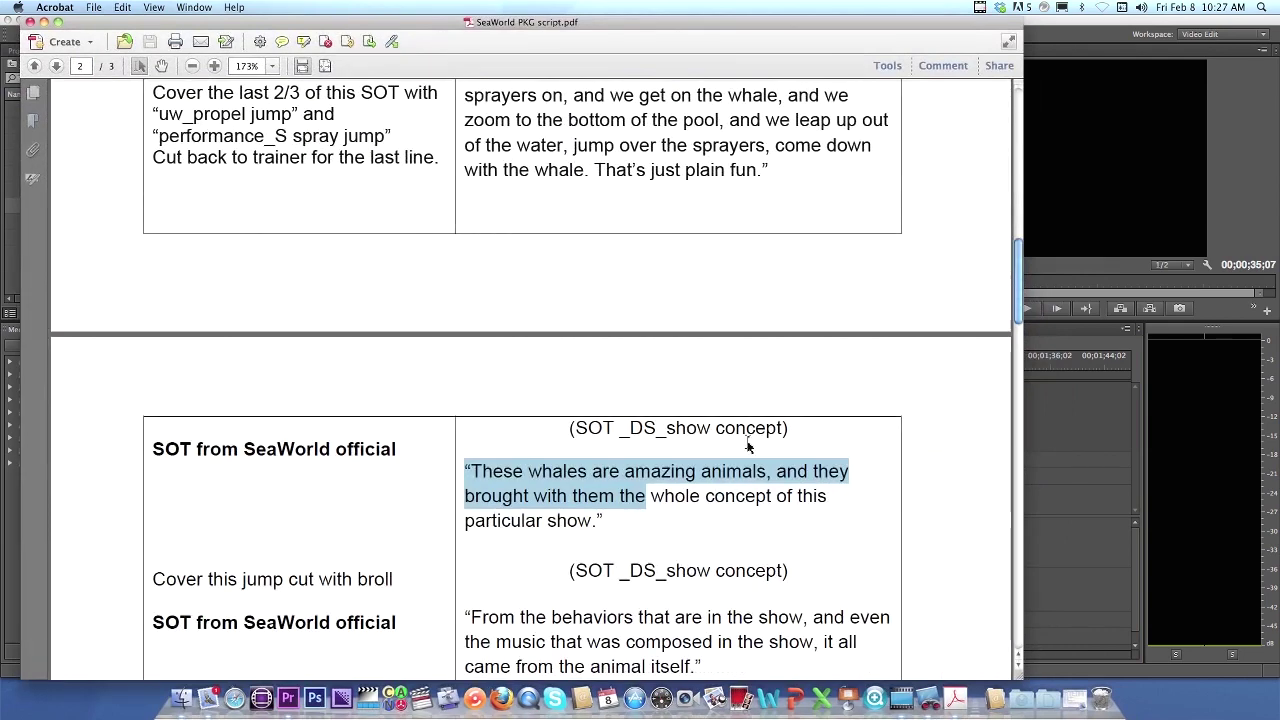
pyautogui.click(44, 21)
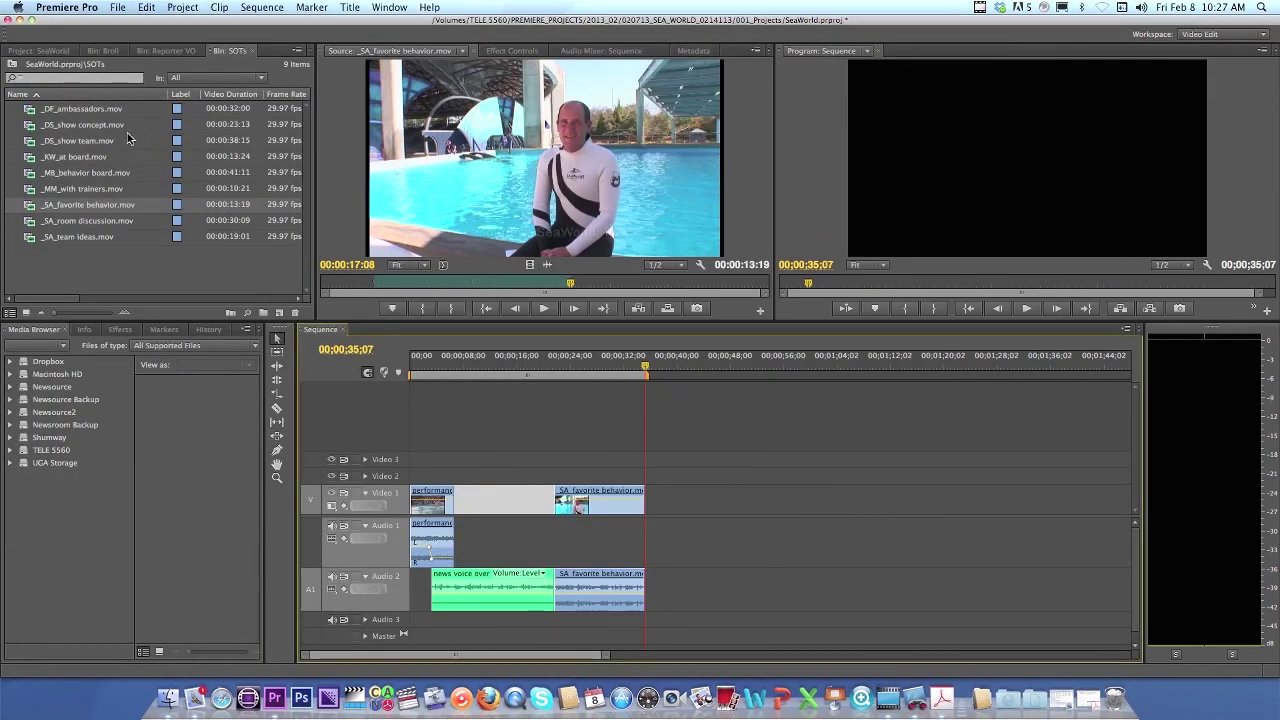
pyautogui.doubleClick(22, 125)
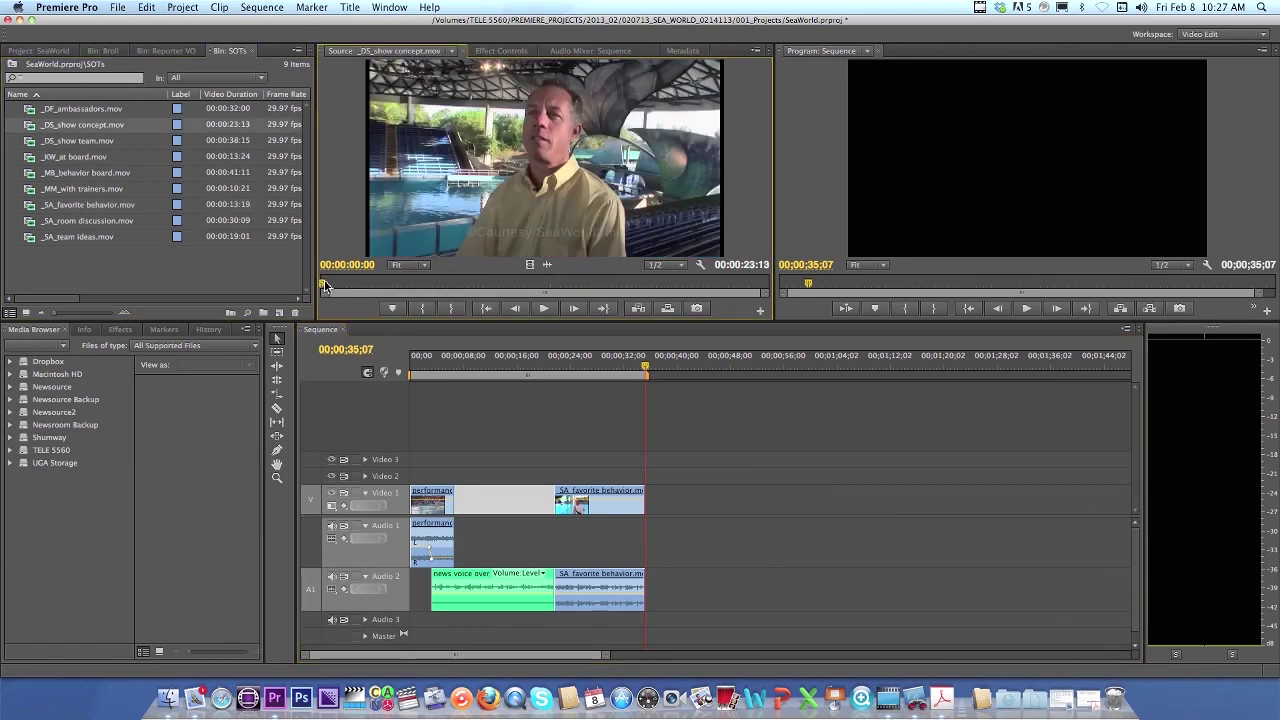
pyautogui.moveTo(323, 284); pyautogui.dragTo(507, 295)
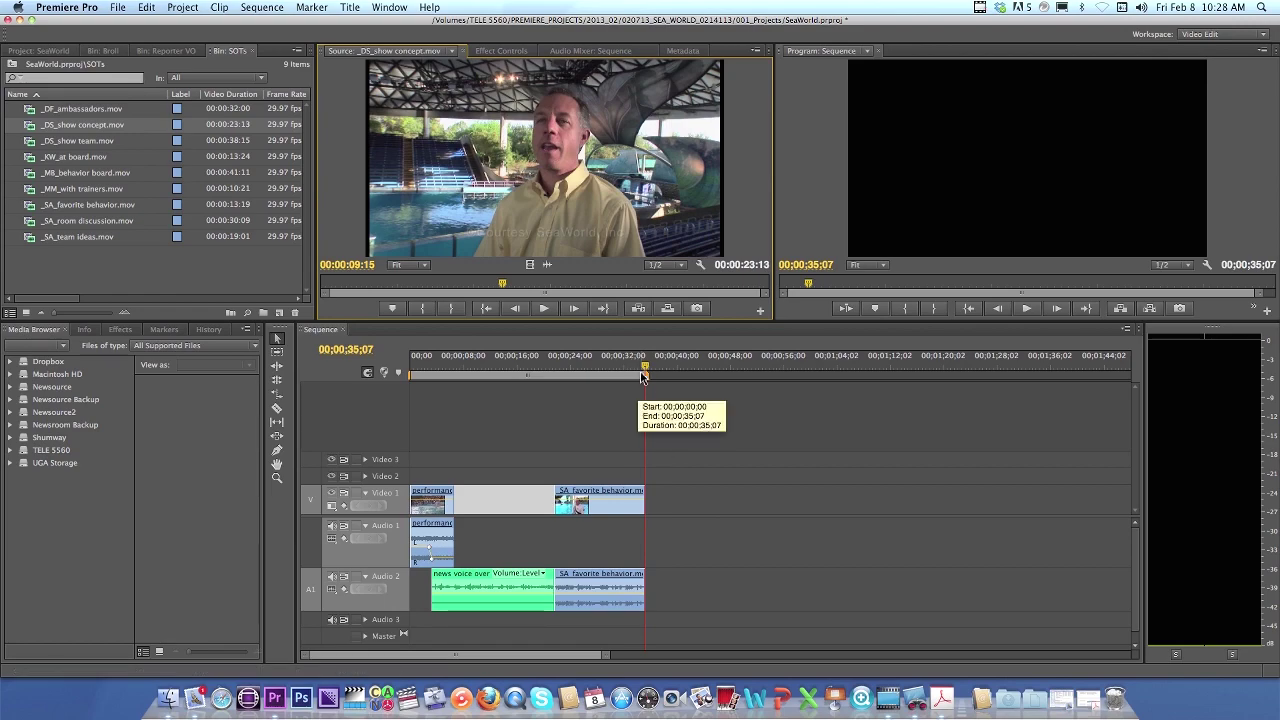
pyautogui.click(1018, 357)
pyautogui.moveTo(1030, 346); pyautogui.dragTo(1086, 345)
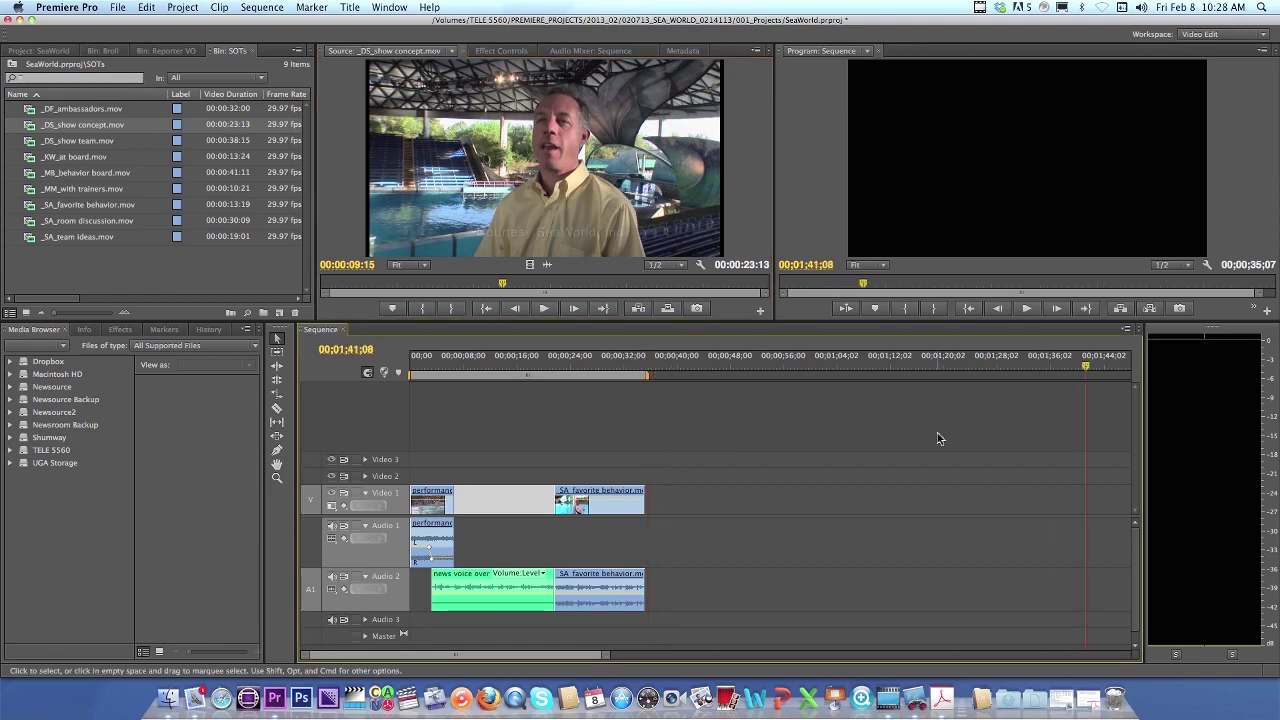
# Reopen the SeaWorld PKG script PDF and read through to the reporter's sign-off line
pyautogui.click(1080, 695)
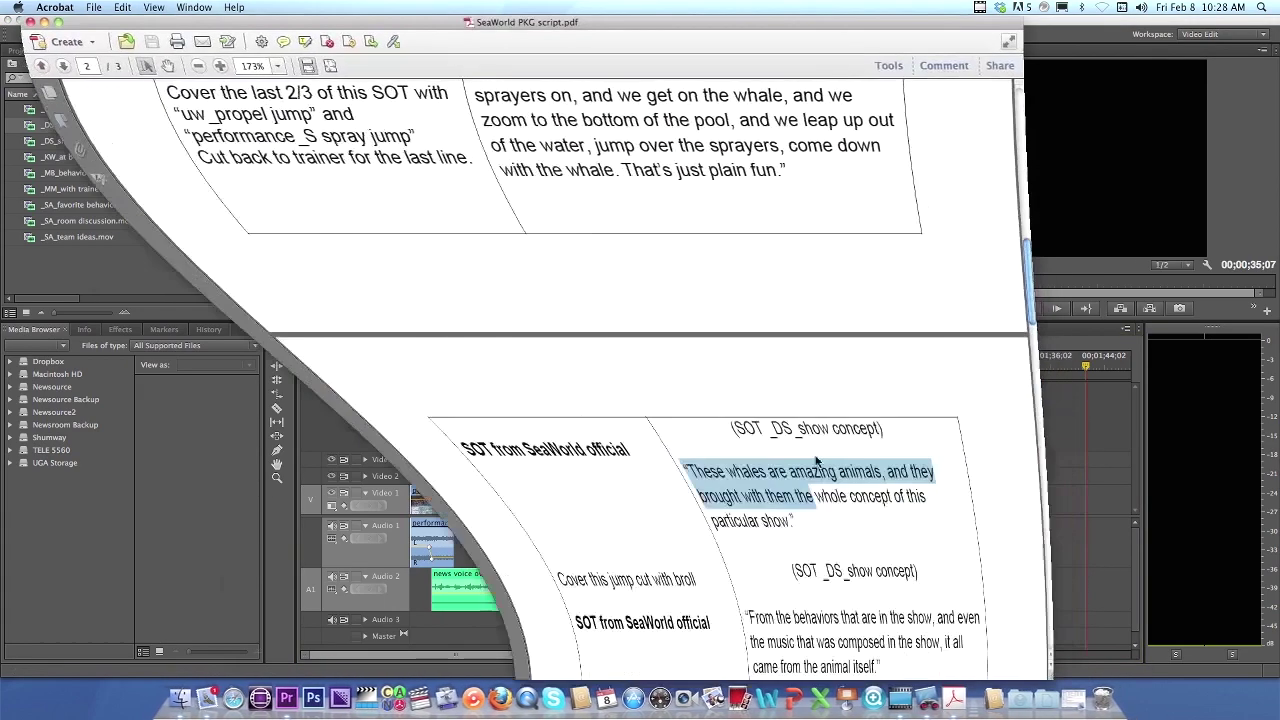
pyautogui.scroll(-10, 793, 453)
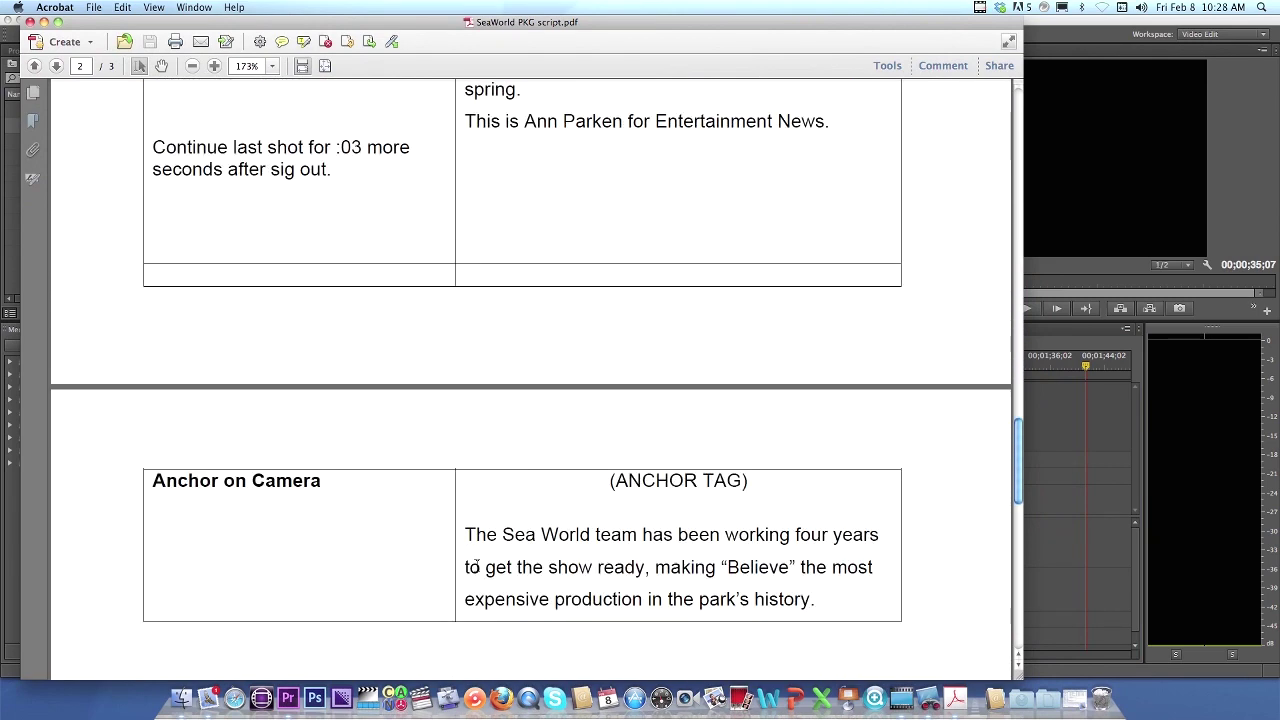
pyautogui.scroll(-5, 475, 566)
pyautogui.scroll(12, 511, 554)
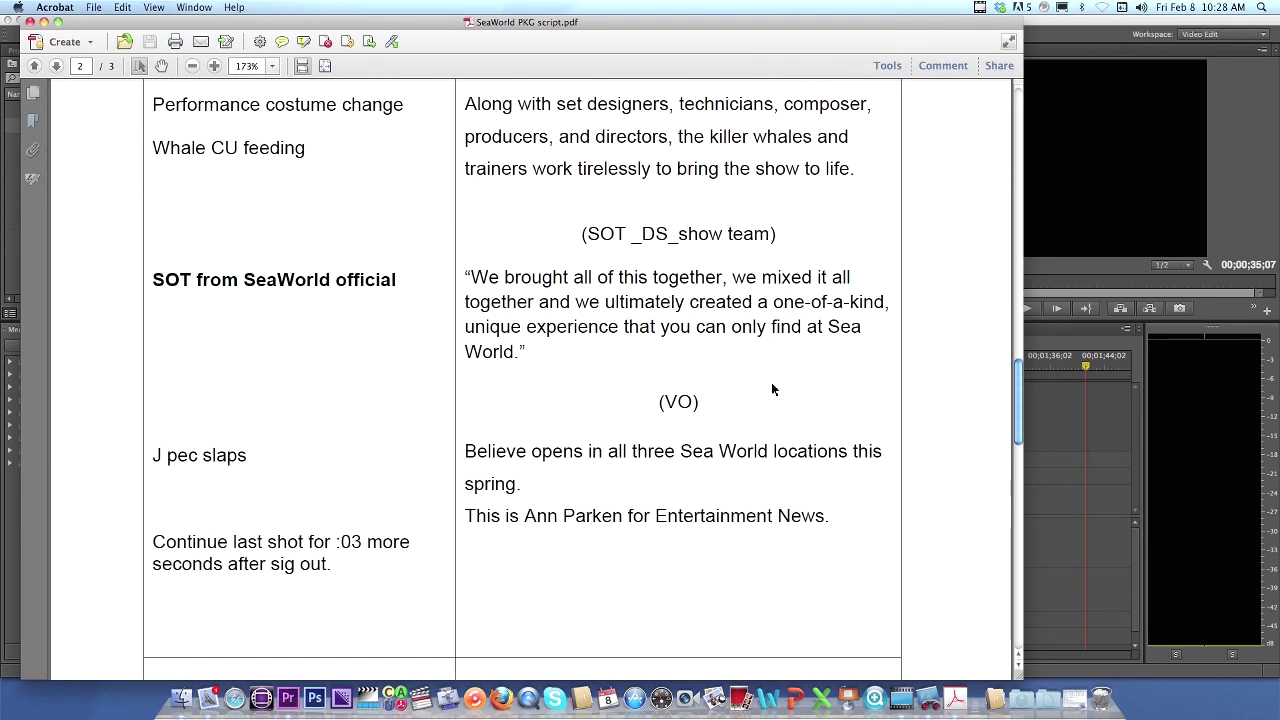
pyautogui.scroll(3, 771, 385)
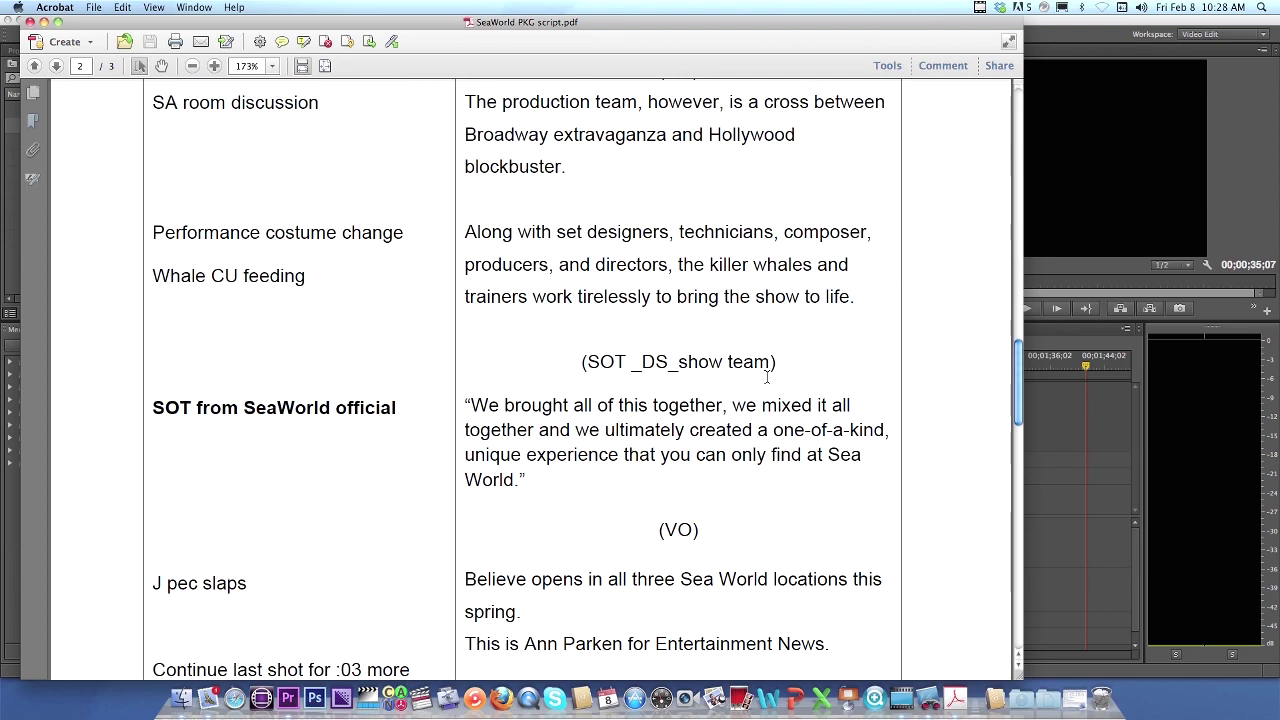
pyautogui.scroll(-15, 771, 368)
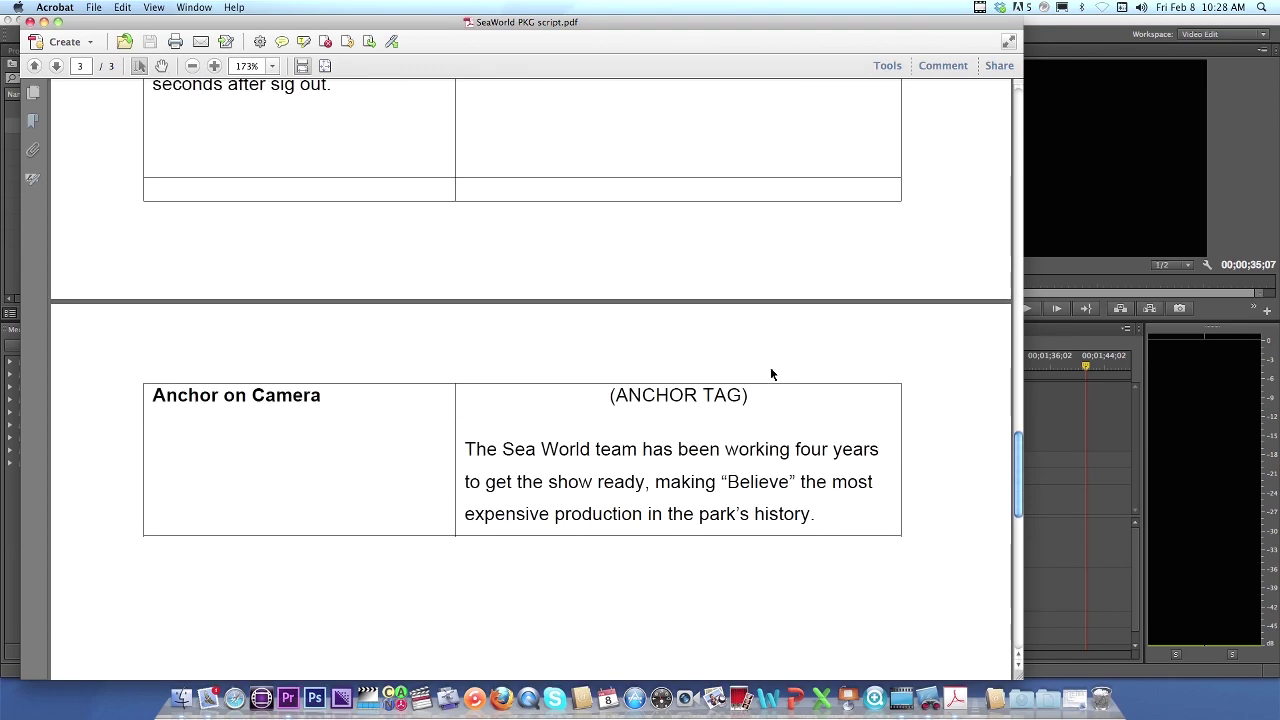
pyautogui.scroll(4, 767, 365)
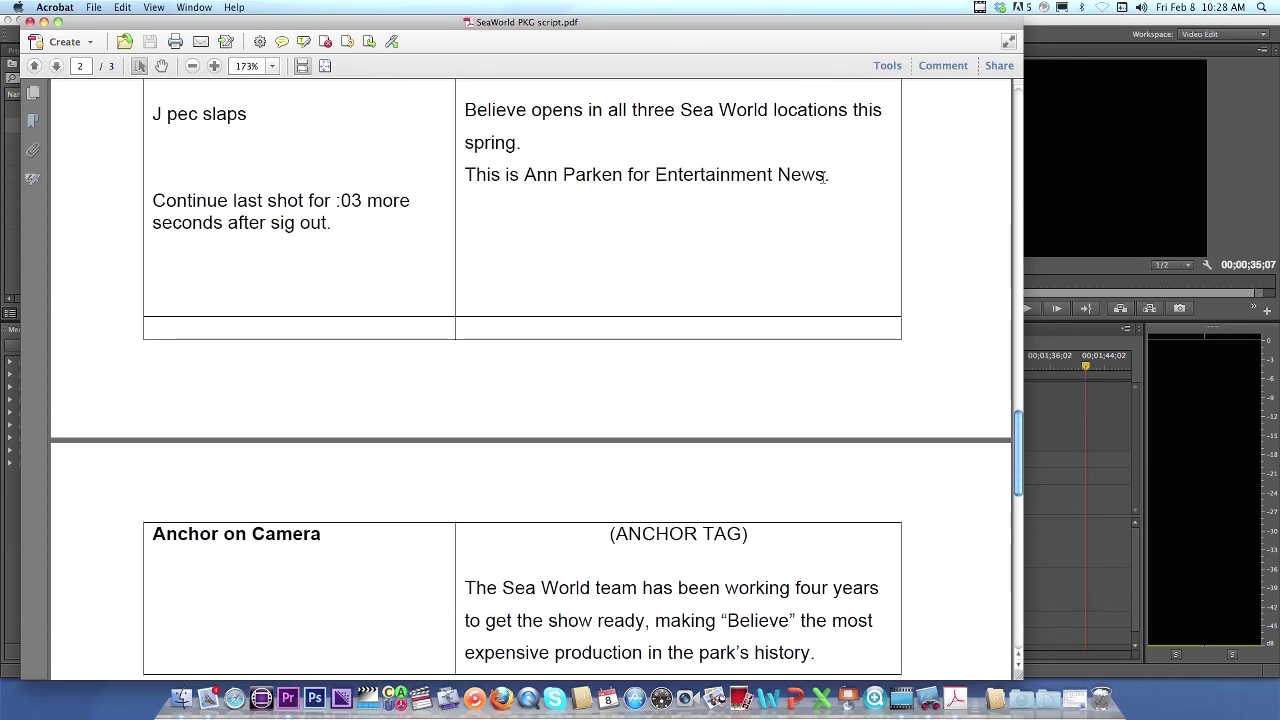
pyautogui.moveTo(823, 177); pyautogui.dragTo(466, 178)
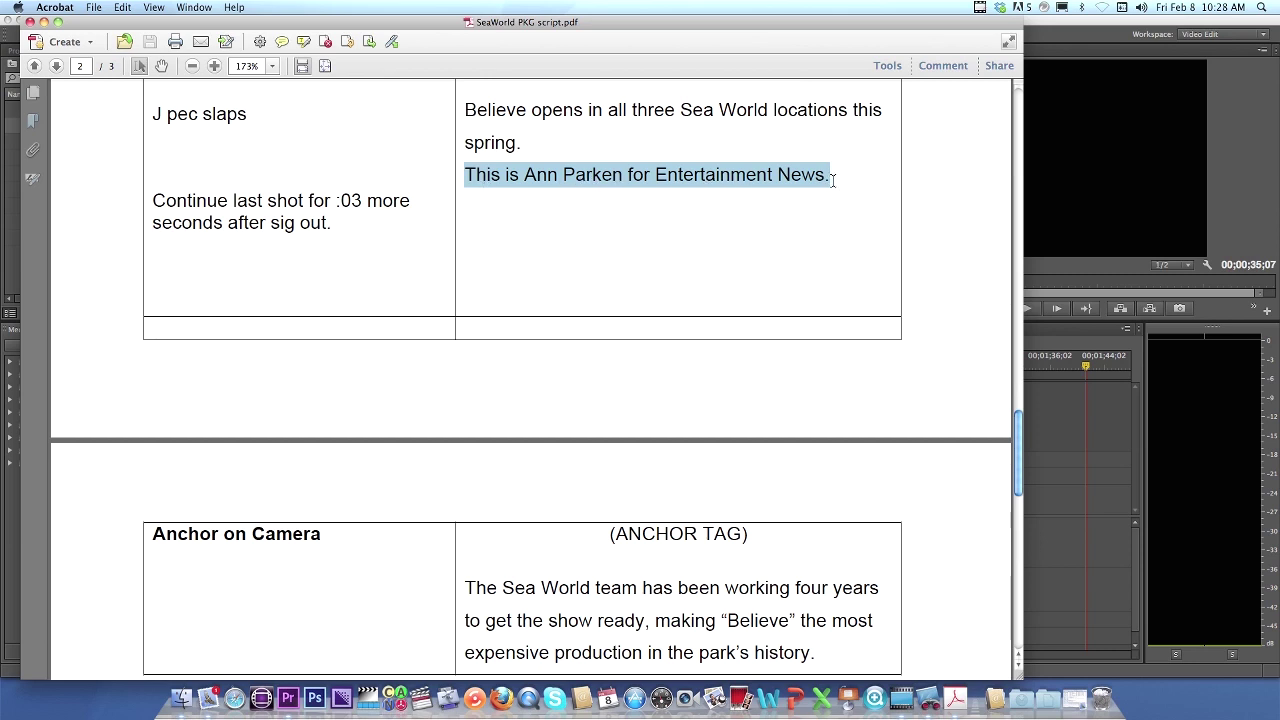
# Review the two VO paragraphs about the production team in the script
pyautogui.scroll(5, 622, 245)
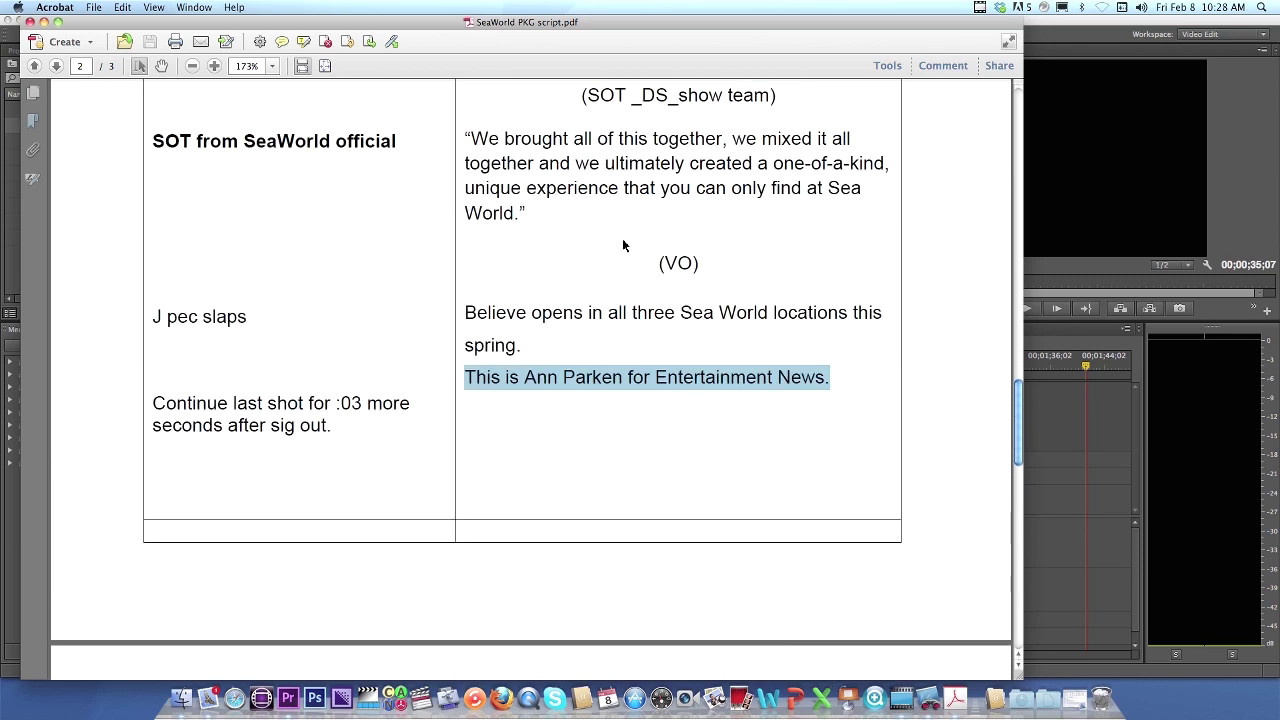
pyautogui.moveTo(466, 309); pyautogui.dragTo(558, 358)
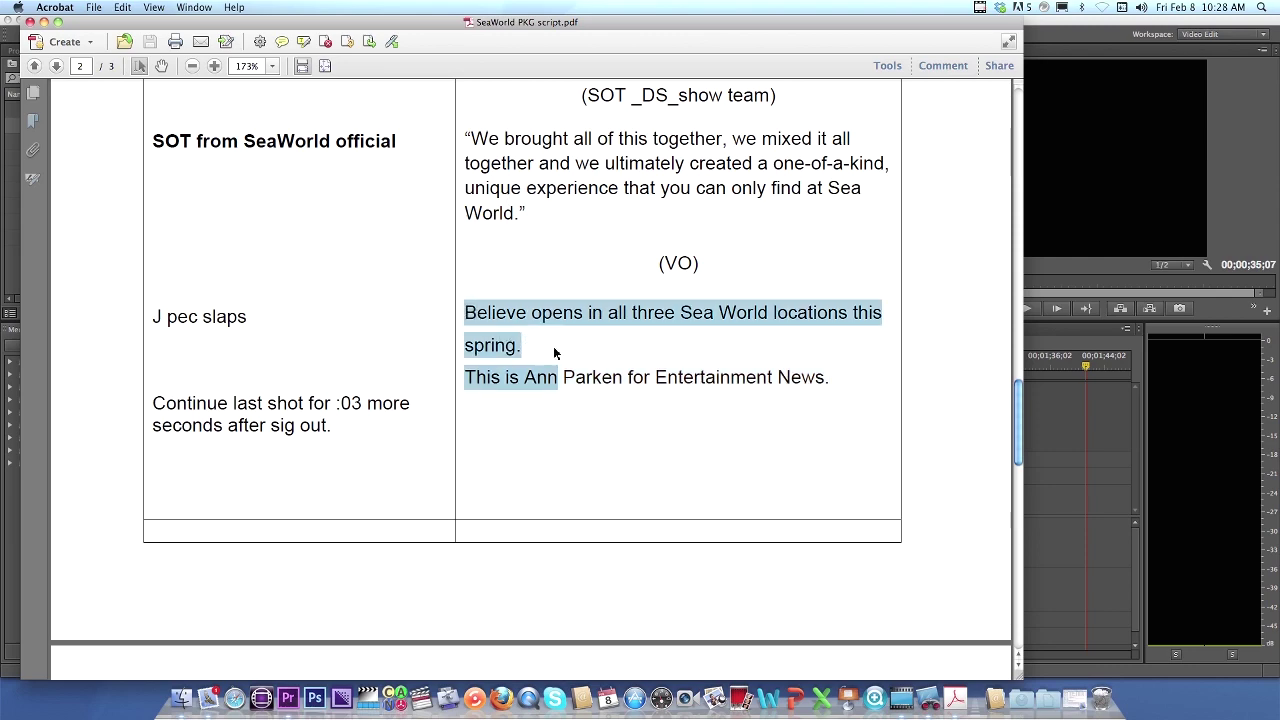
pyautogui.scroll(11, 552, 330)
pyautogui.moveTo(470, 294); pyautogui.dragTo(838, 481)
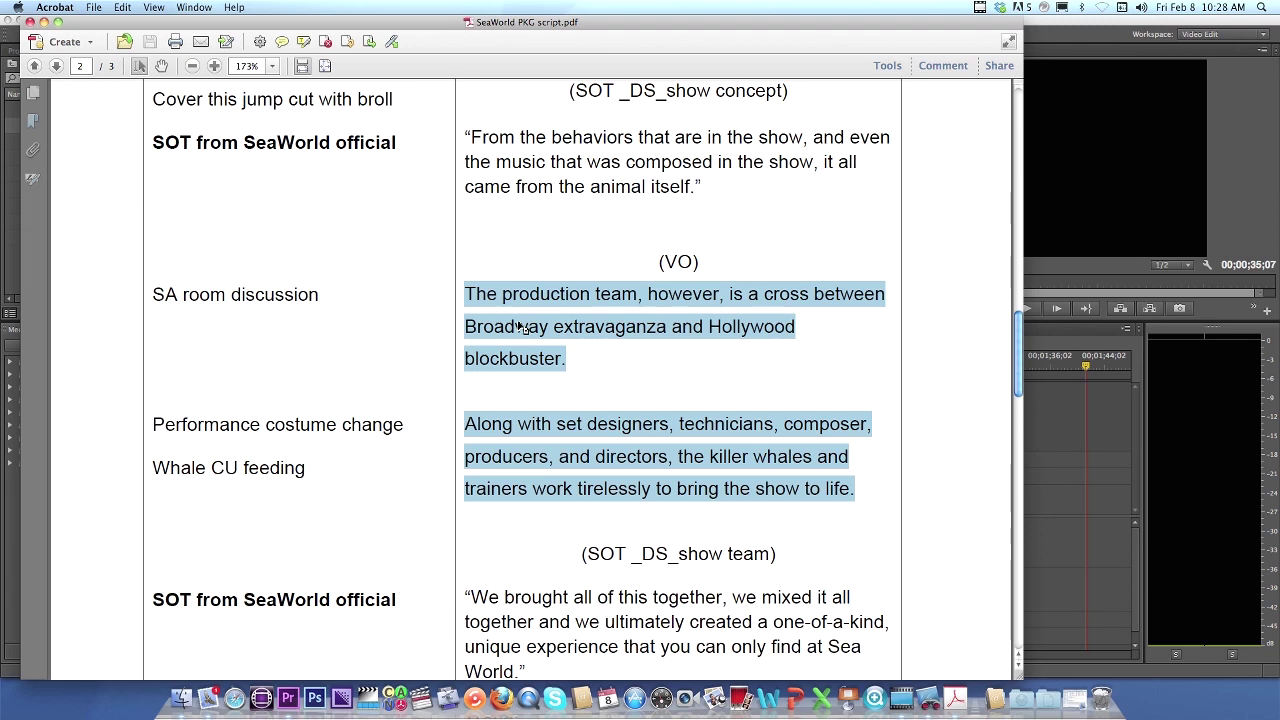
pyautogui.click(638, 277)
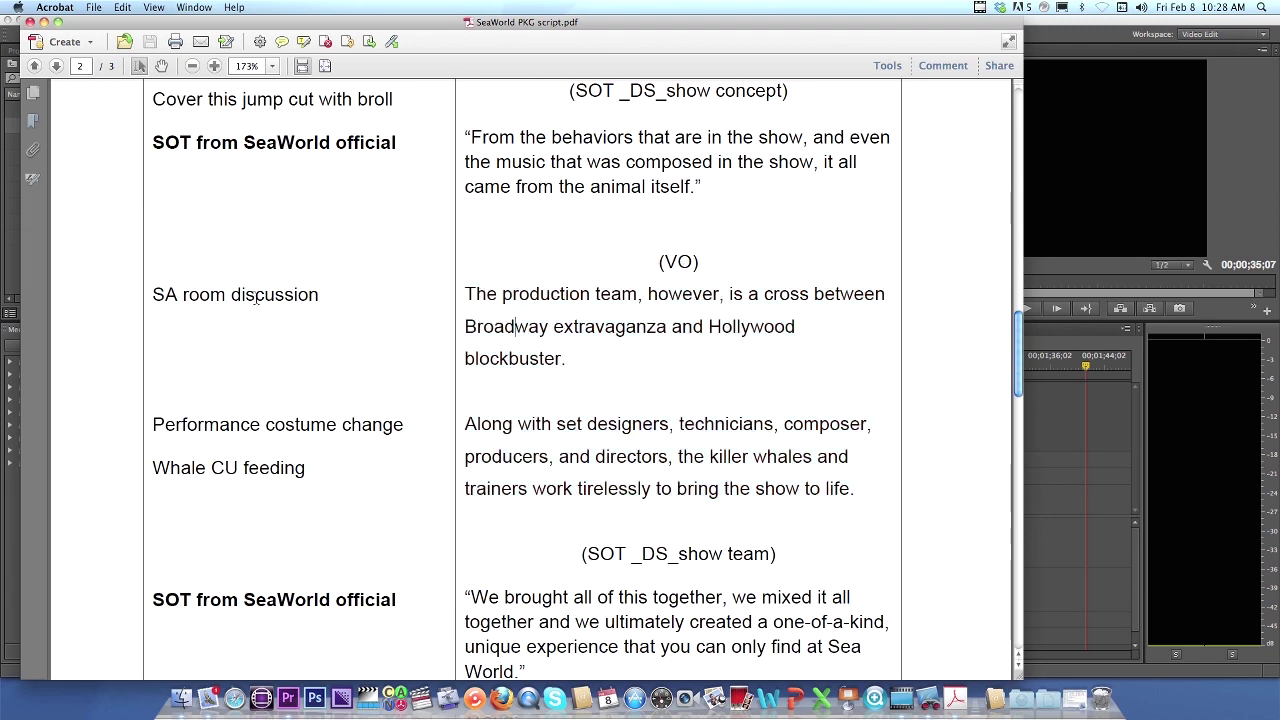
# Highlight the SA room discussion and Performance costume change shot notes
pyautogui.moveTo(155, 294); pyautogui.dragTo(281, 293)
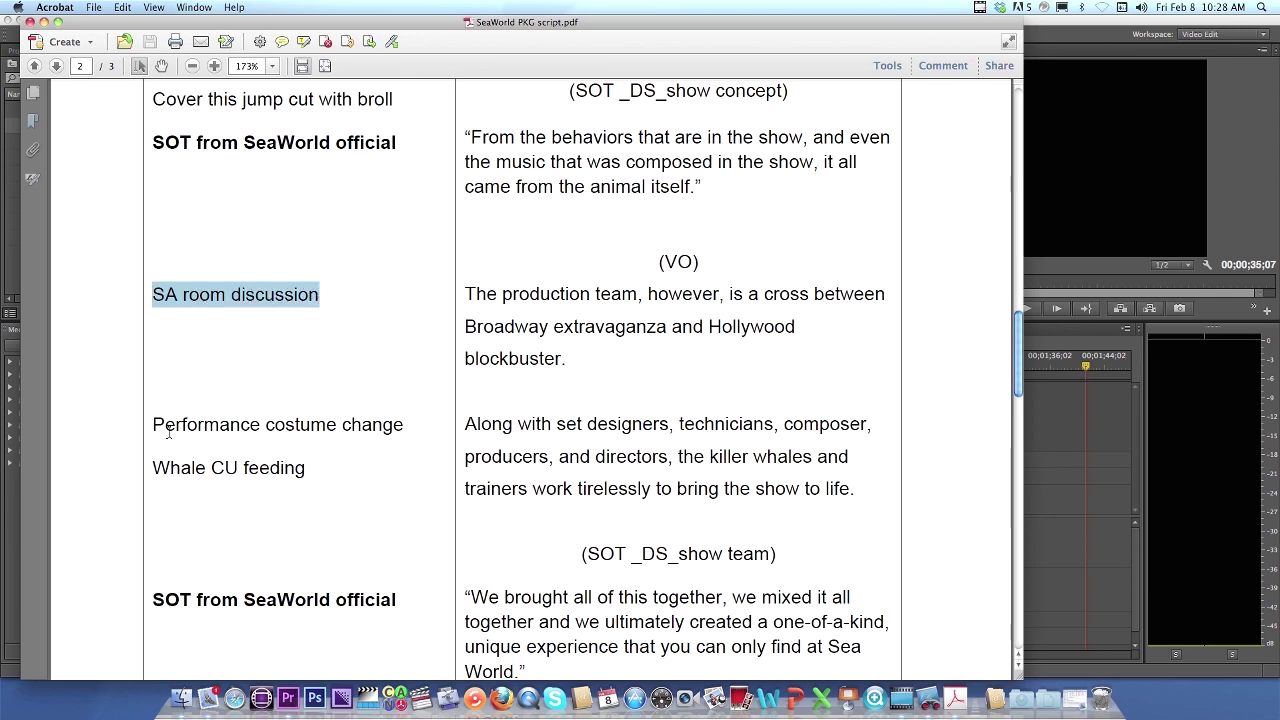
pyautogui.moveTo(150, 424); pyautogui.dragTo(386, 427)
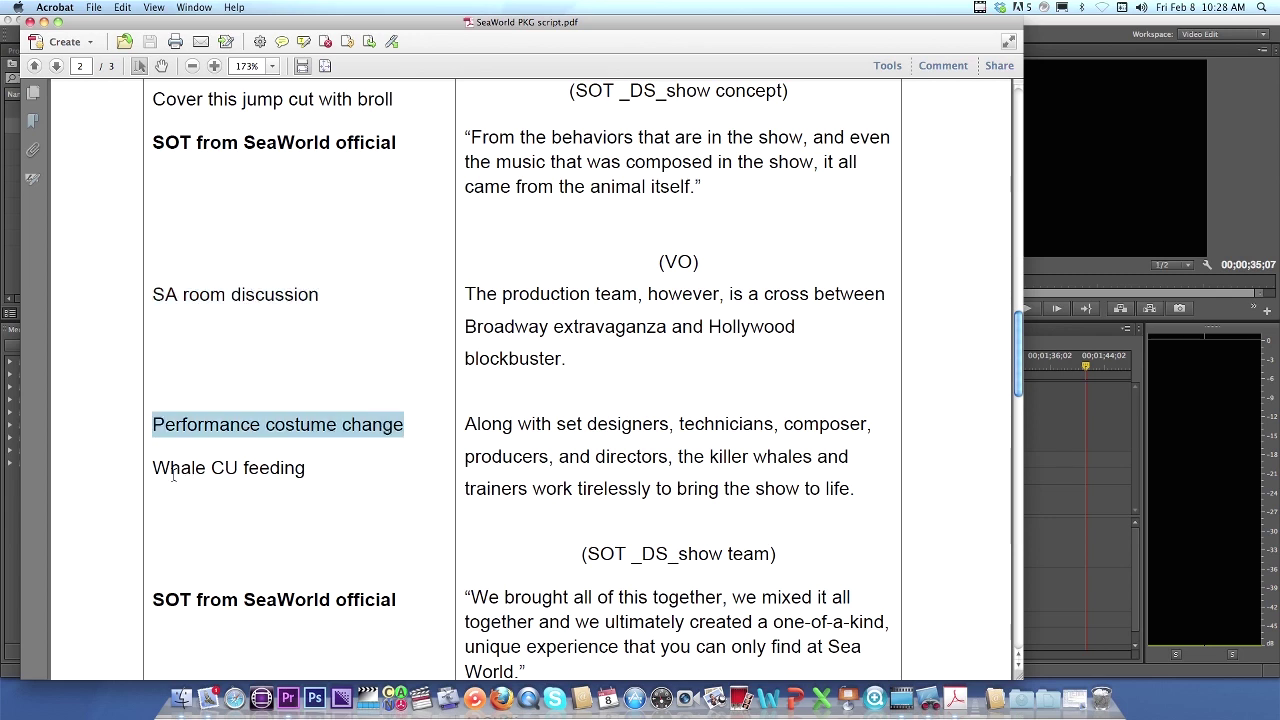
pyautogui.moveTo(151, 467); pyautogui.dragTo(322, 470)
# Scroll back to page 1 and close the script to return to Premiere Pro
pyautogui.scroll(10, 385, 497)
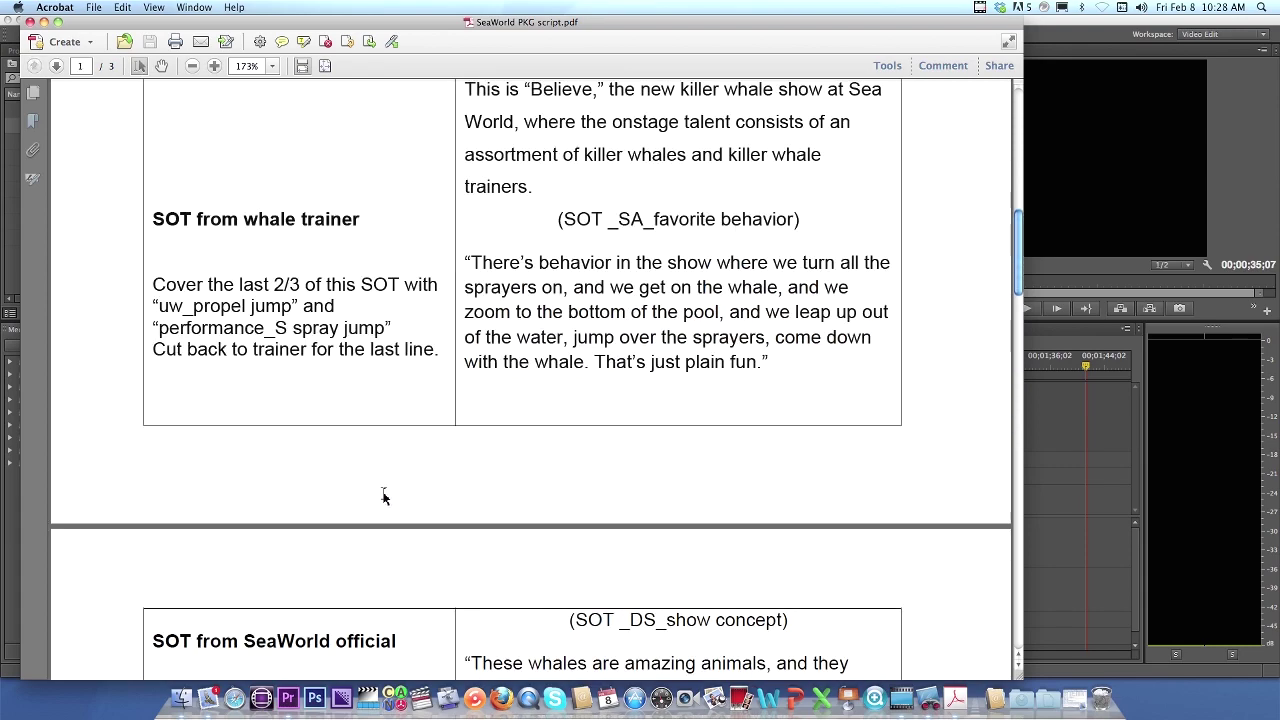
pyautogui.scroll(10, 385, 497)
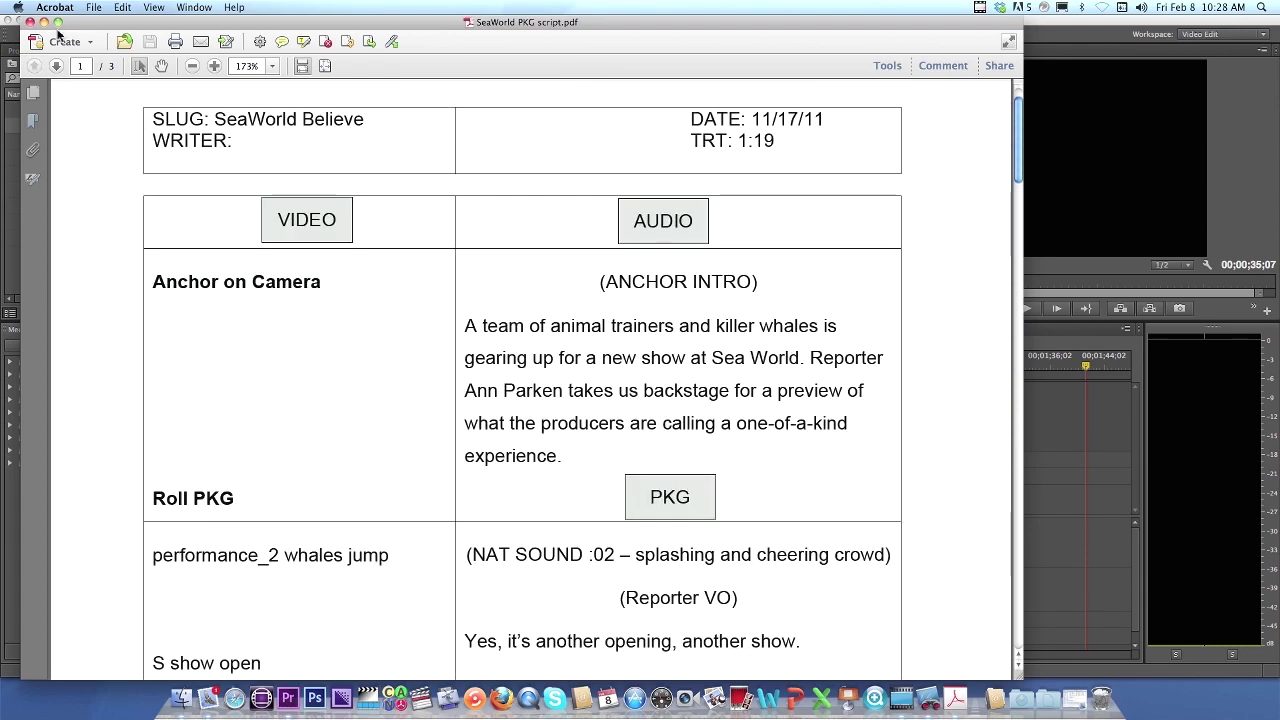
pyautogui.click(43, 23)
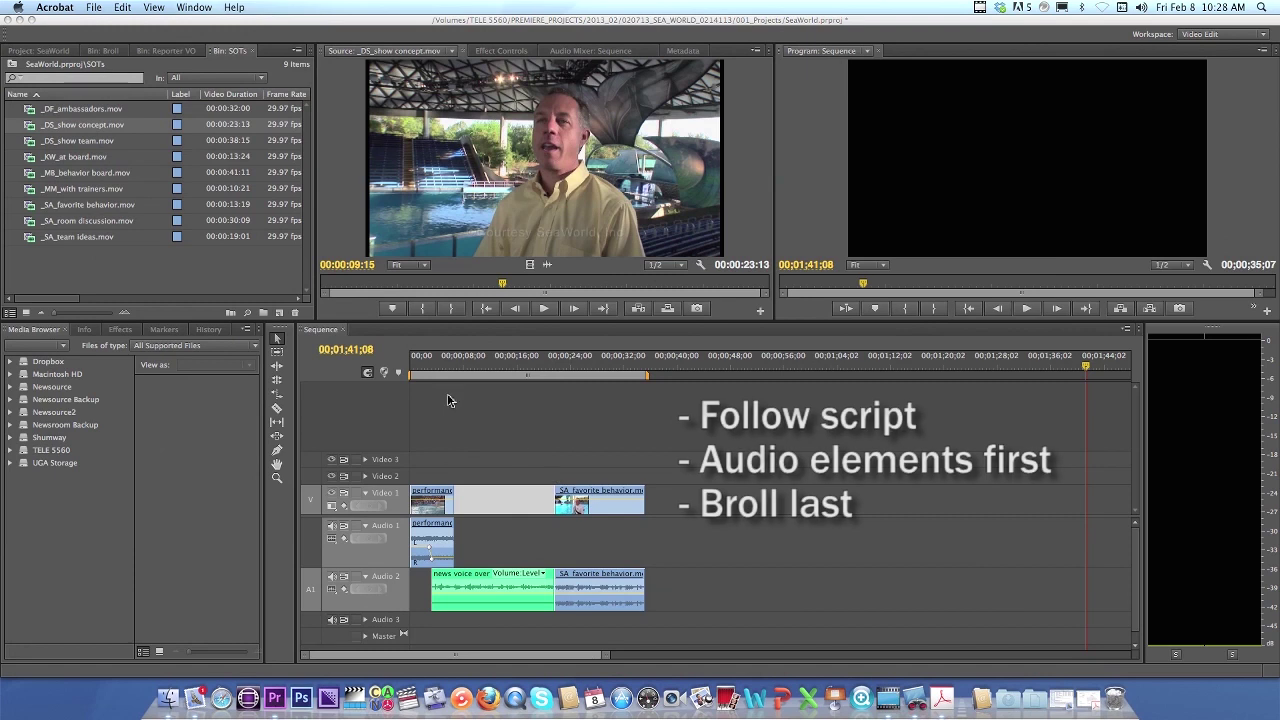